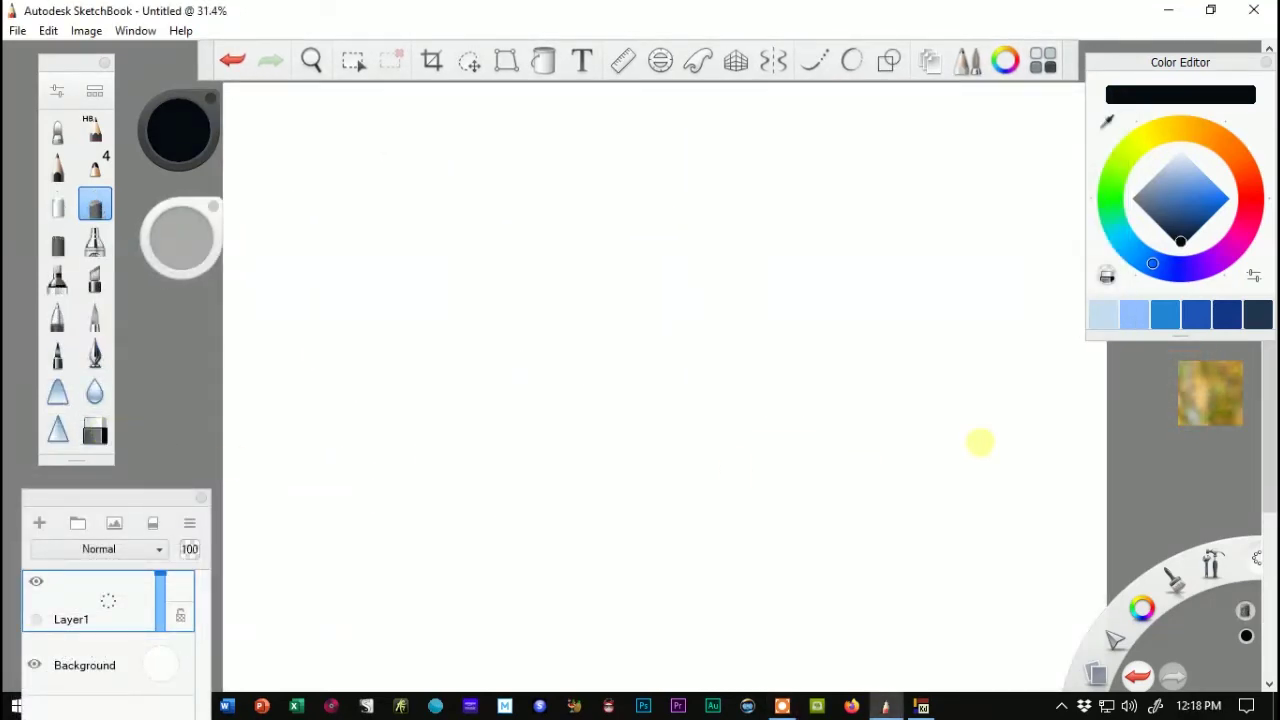
left_click_drag(1222, 381, 612, 476)
left_click(667, 298)
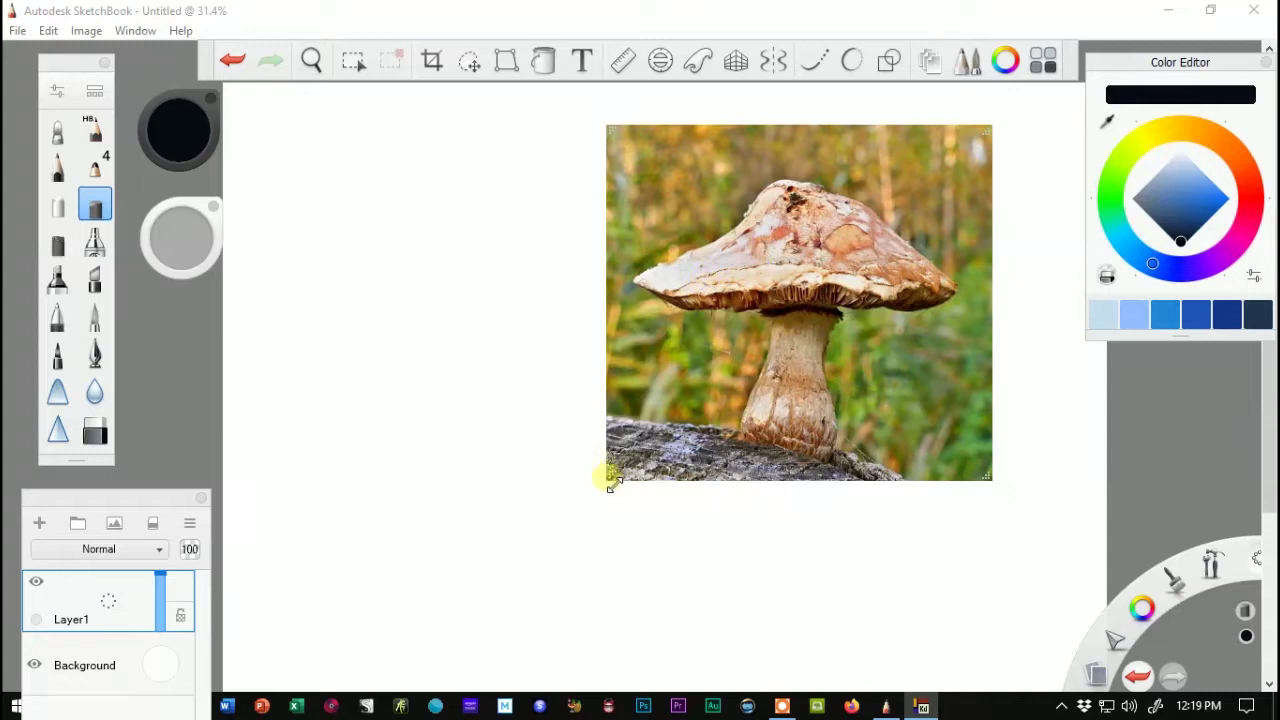
left_click_drag(606, 478, 930, 188)
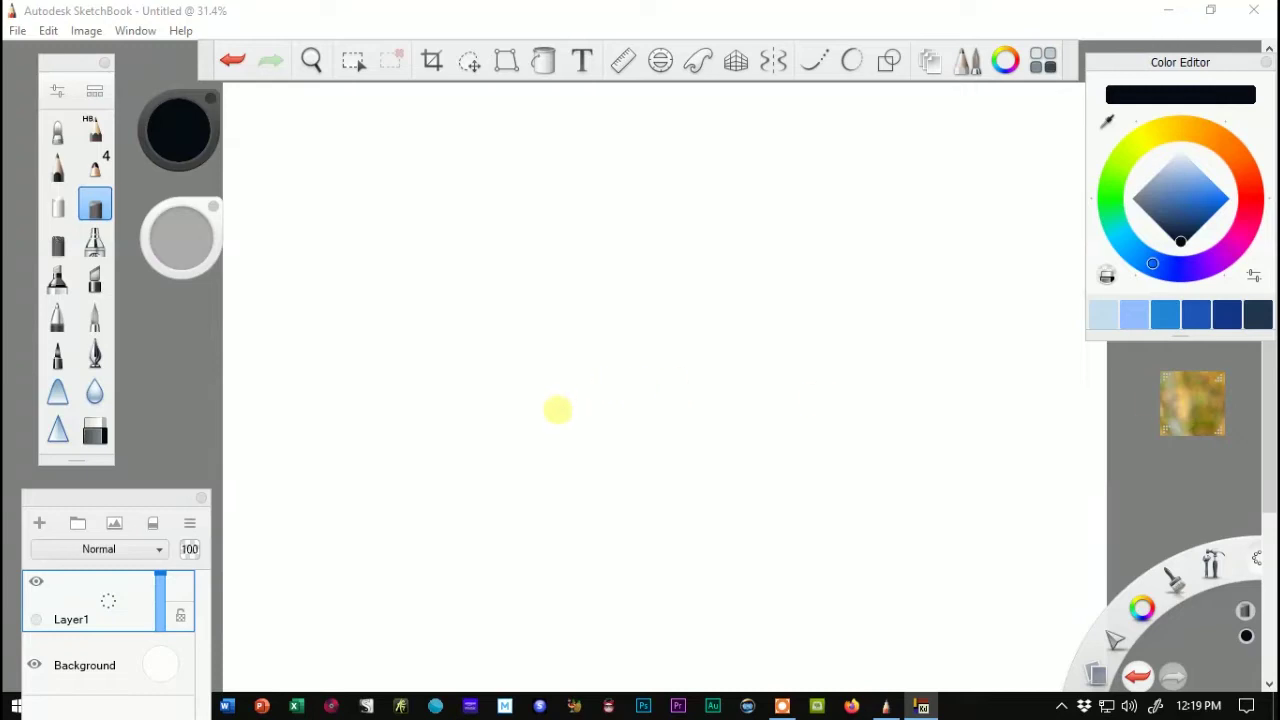
Make Pencils_HB the active brush, then try a test scribble and undo it
left_click(50, 428)
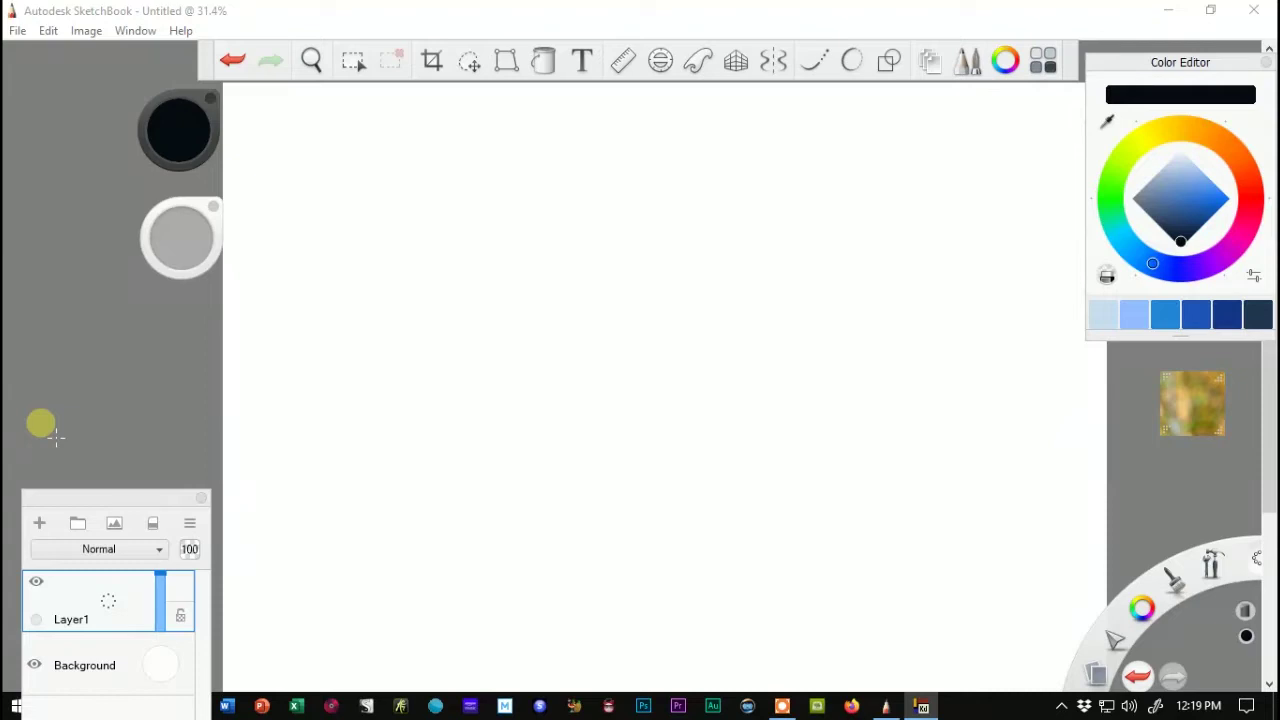
left_click(1173, 581)
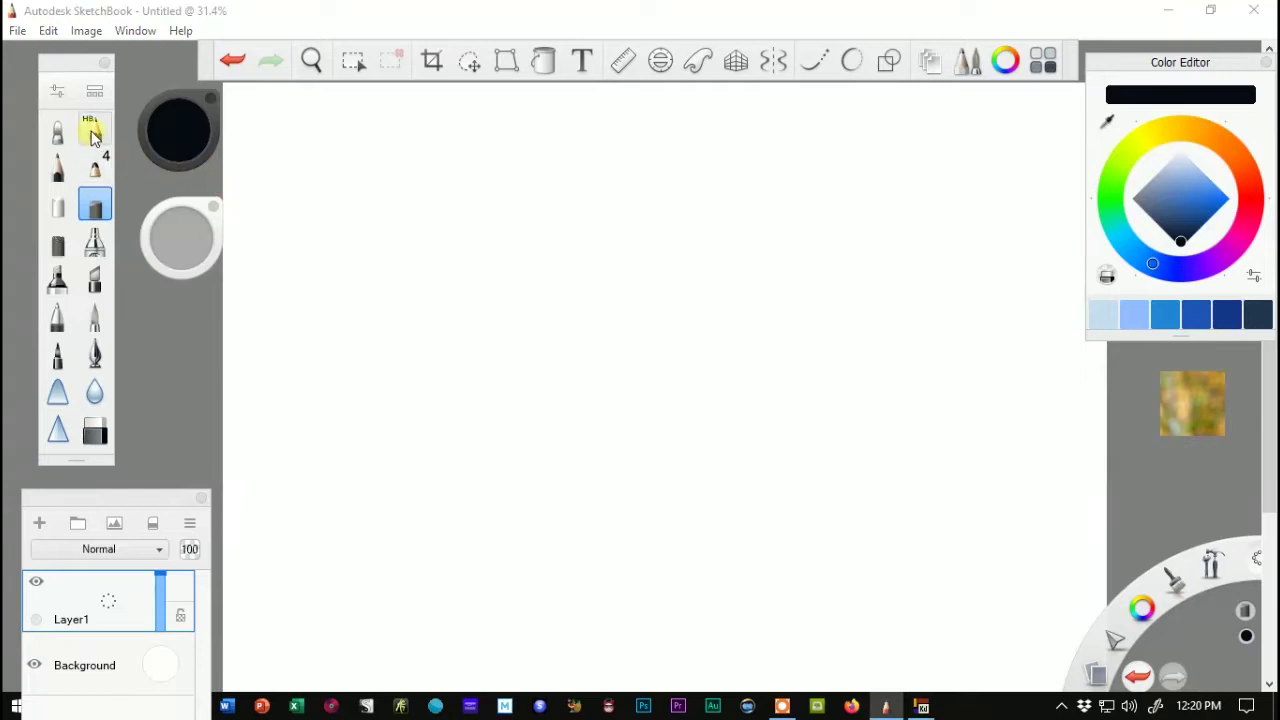
double_click(93, 129)
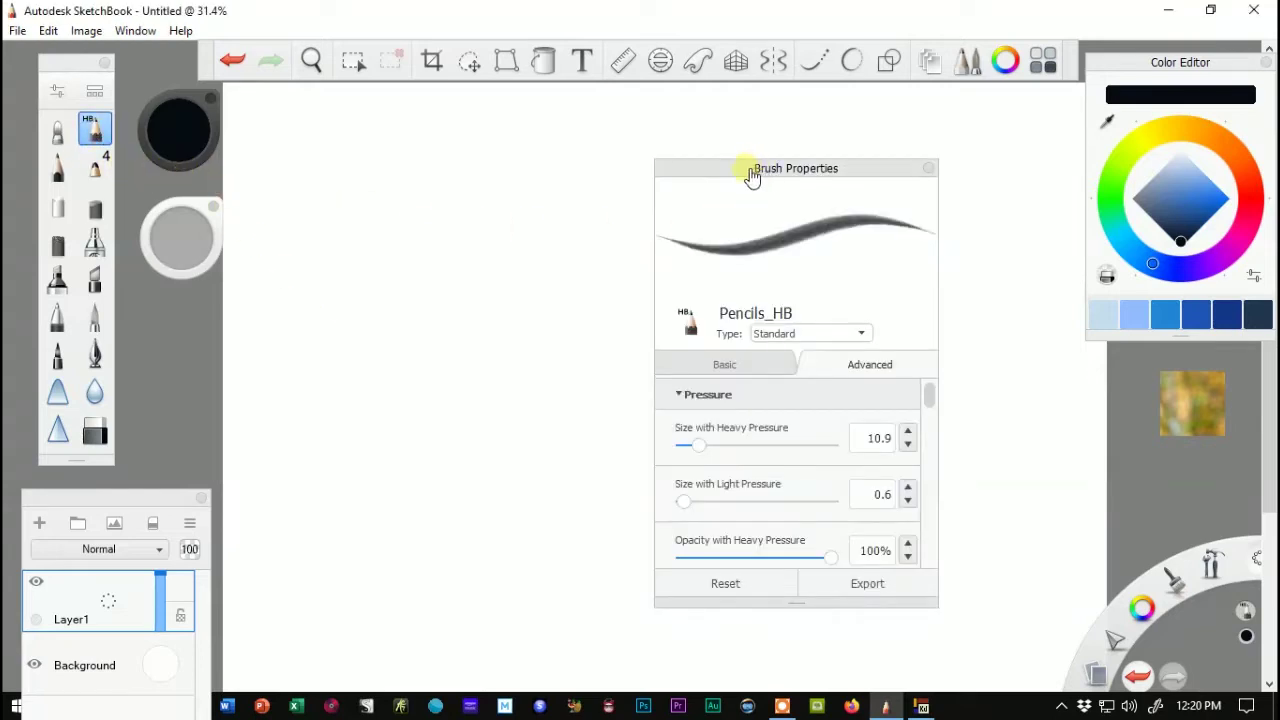
left_click_drag(752, 175, 772, 203)
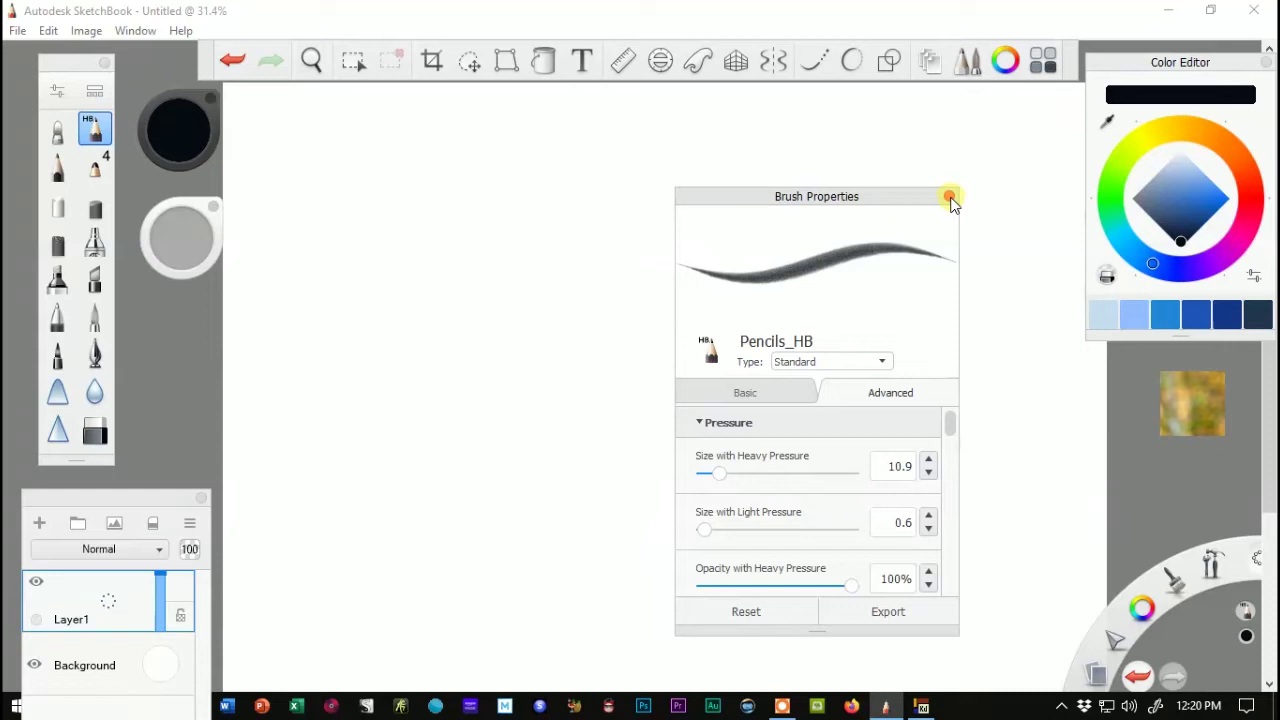
left_click(949, 197)
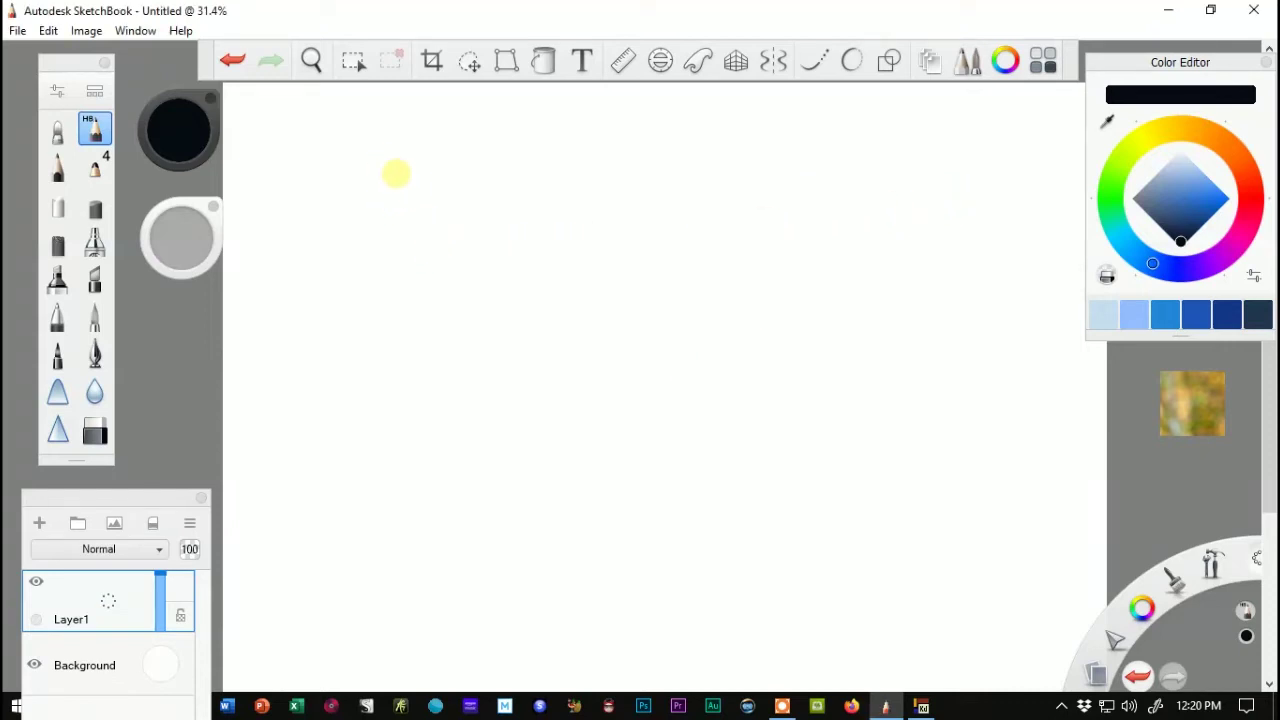
left_click_drag(325, 140, 295, 180)
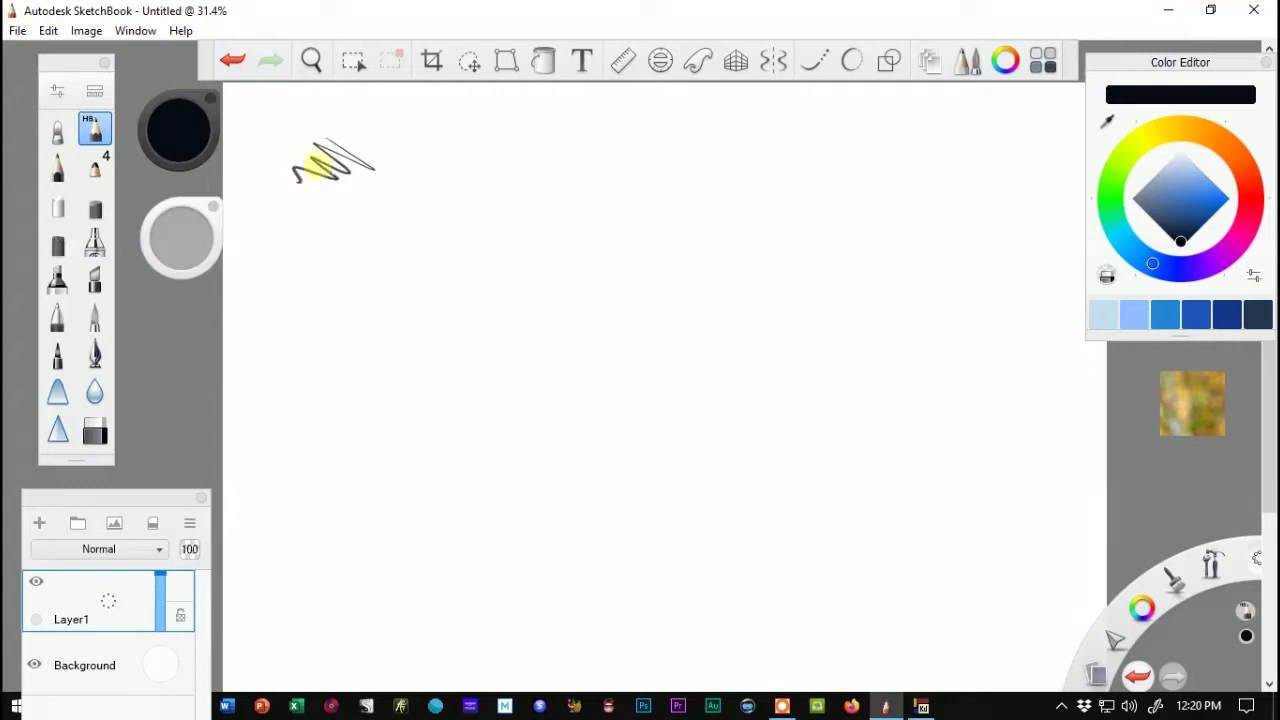
left_click(229, 62)
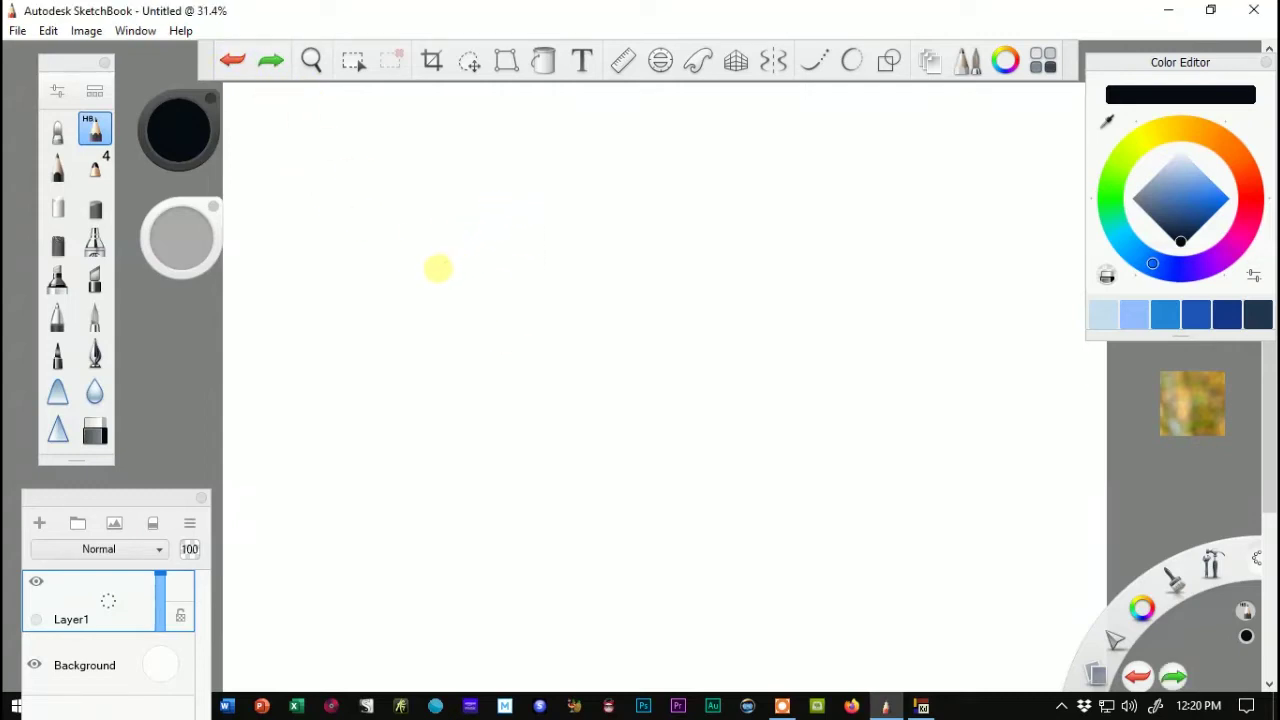
Pencil the mushroom cap outline with its wavy frill and the ring beneath
mouse_move(580, 157)
left_mouse_down()
mouse_move(694, 175)
mouse_move(855, 295)
left_mouse_up()
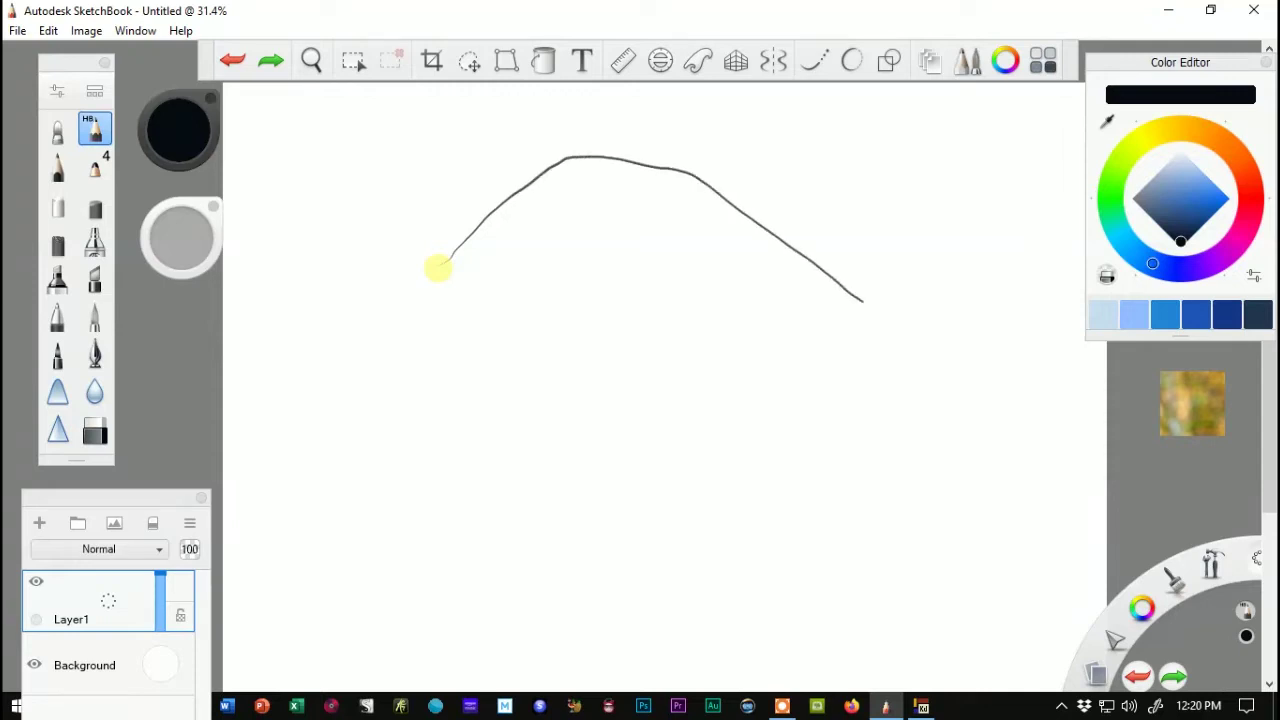
left_click_drag(668, 316, 457, 301)
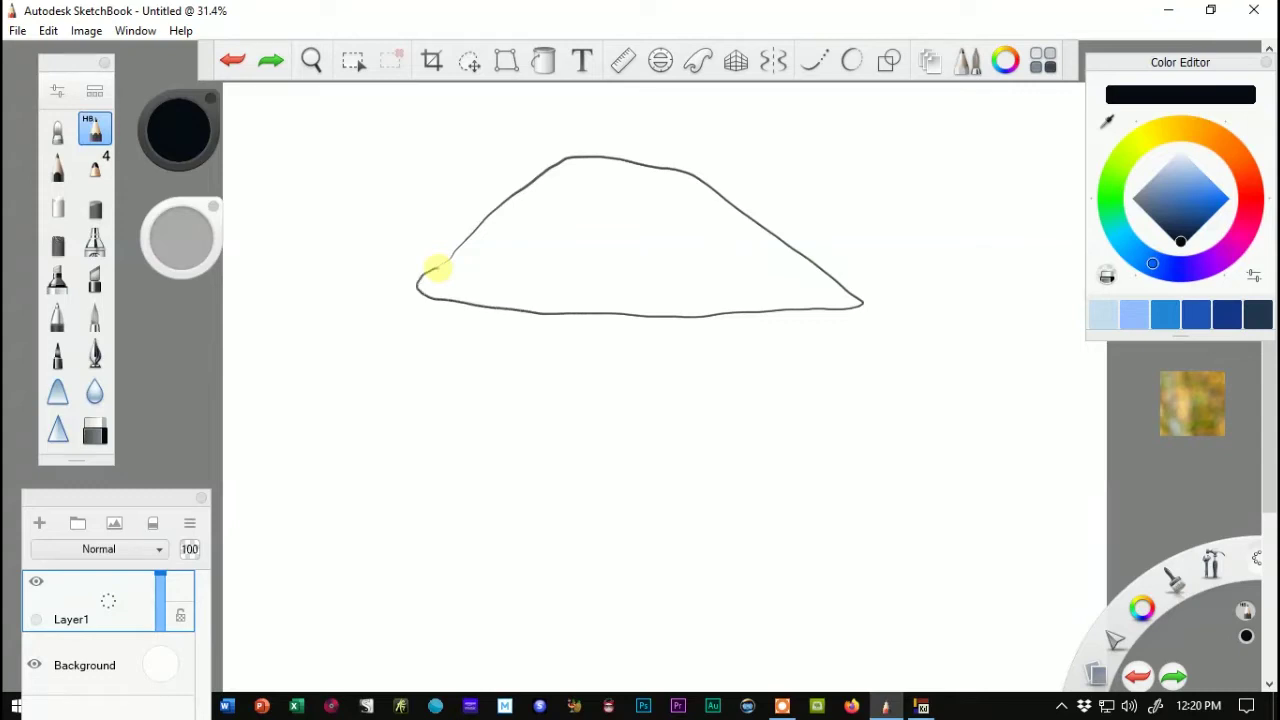
left_click_drag(437, 267, 443, 266)
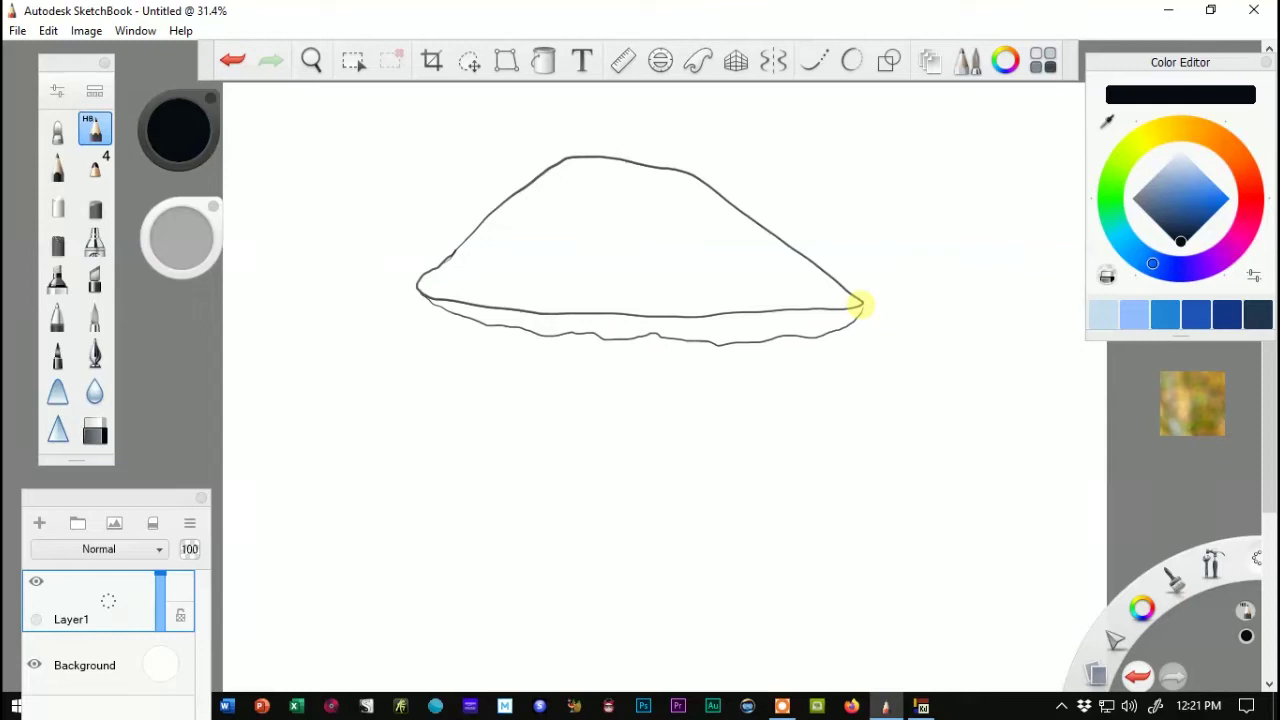
mouse_move(860, 305)
left_mouse_down()
mouse_move(429, 283)
mouse_move(646, 354)
mouse_move(597, 341)
left_mouse_up()
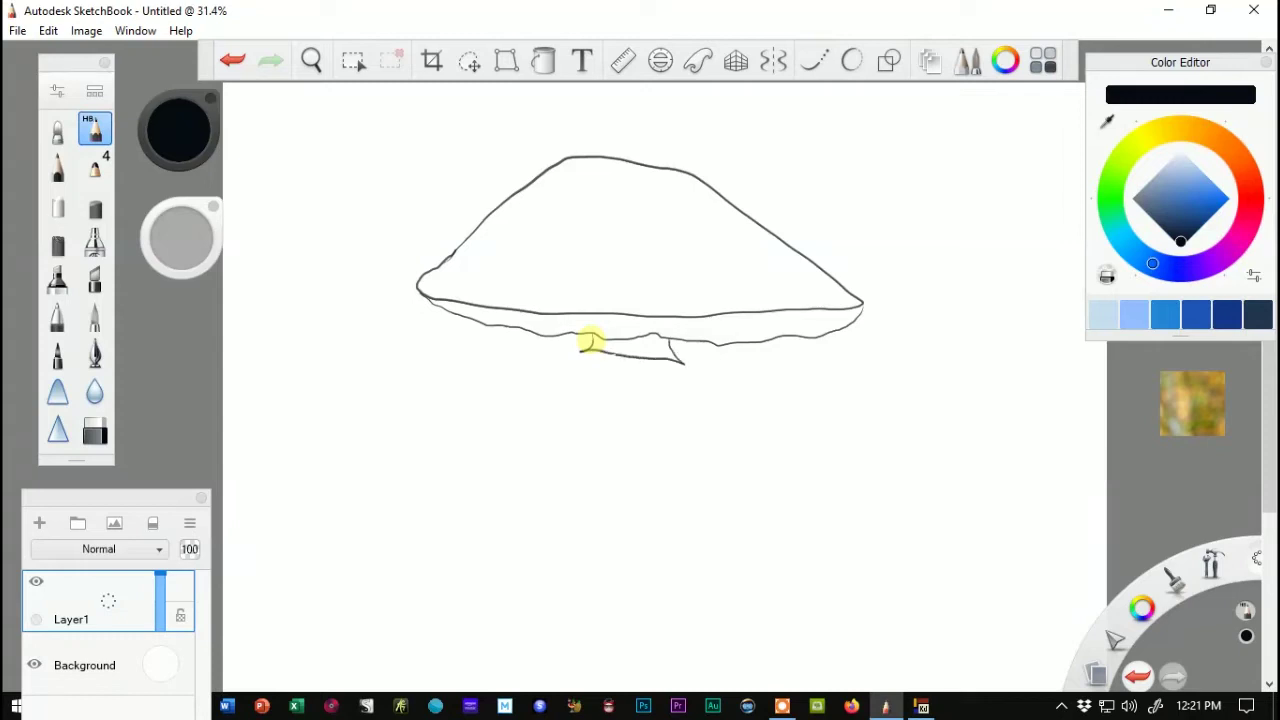
left_click_drag(593, 334, 597, 352)
Draw both sides of the stalk and a sloping ground line across the canvas
left_click_drag(572, 474, 532, 545)
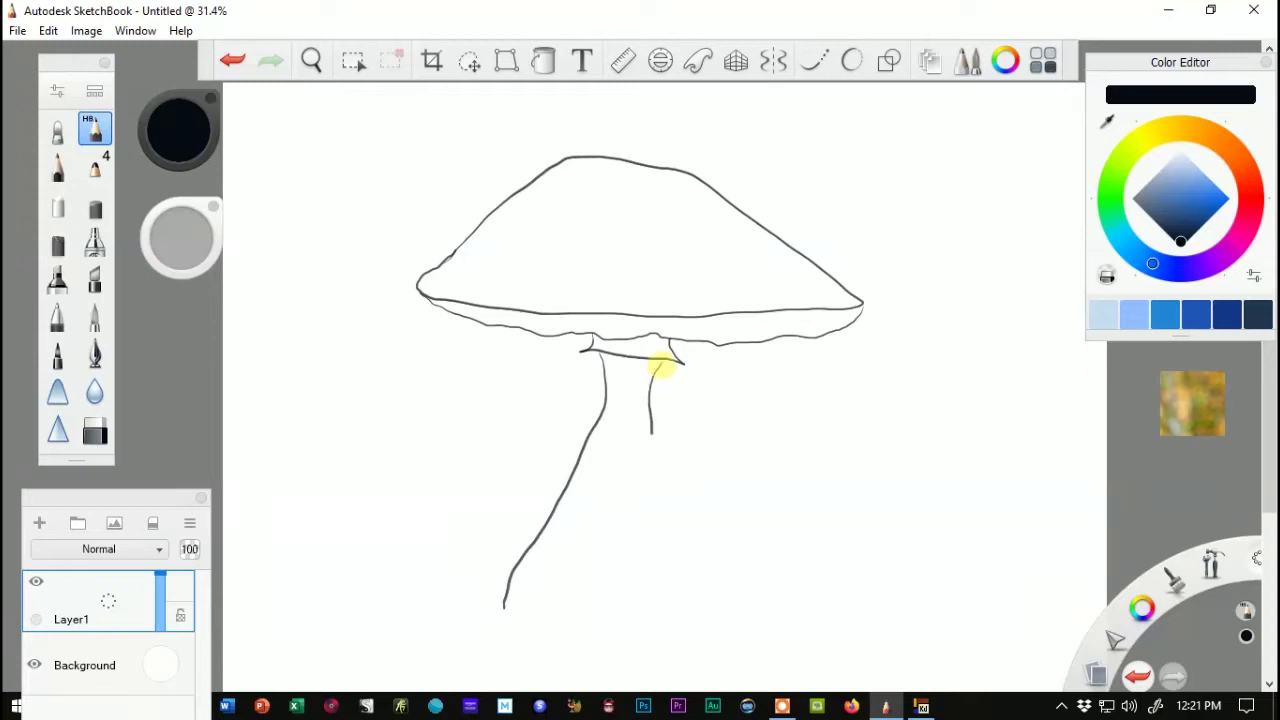
left_click_drag(634, 545, 612, 642)
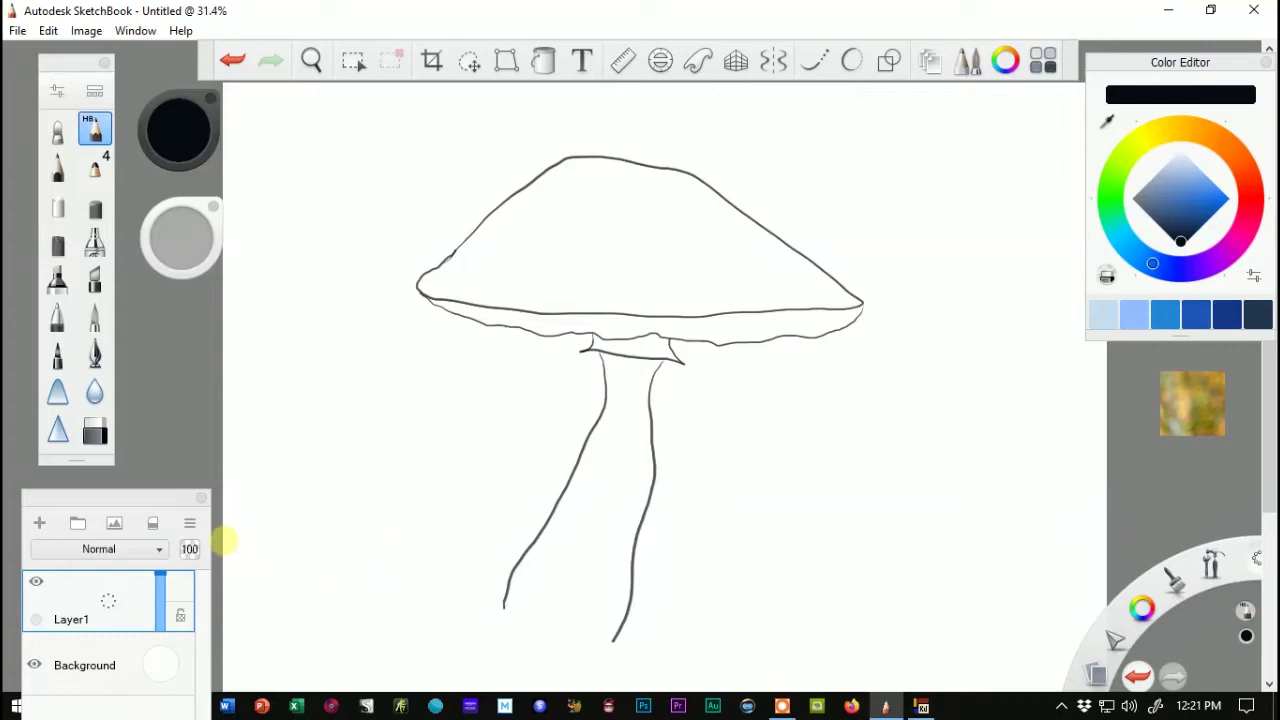
left_click_drag(228, 541, 430, 589)
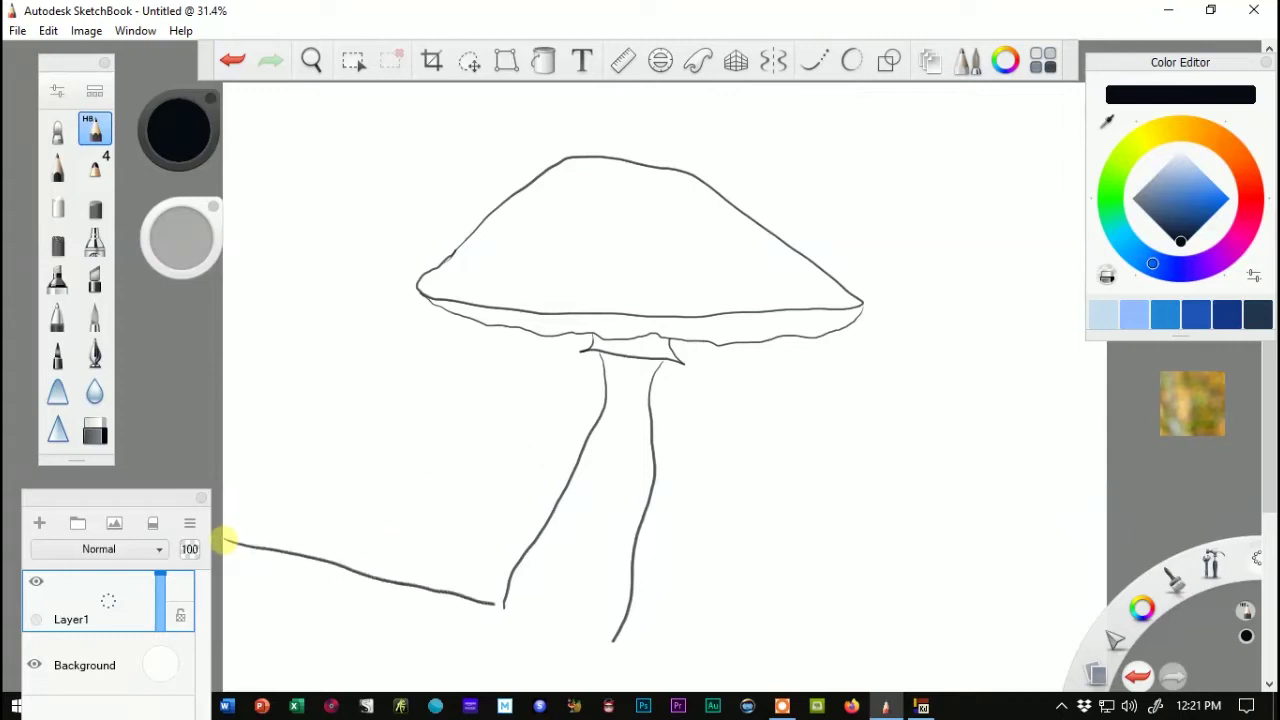
mouse_move(614, 640)
left_mouse_down()
mouse_move(653, 664)
mouse_move(785, 688)
left_mouse_up()
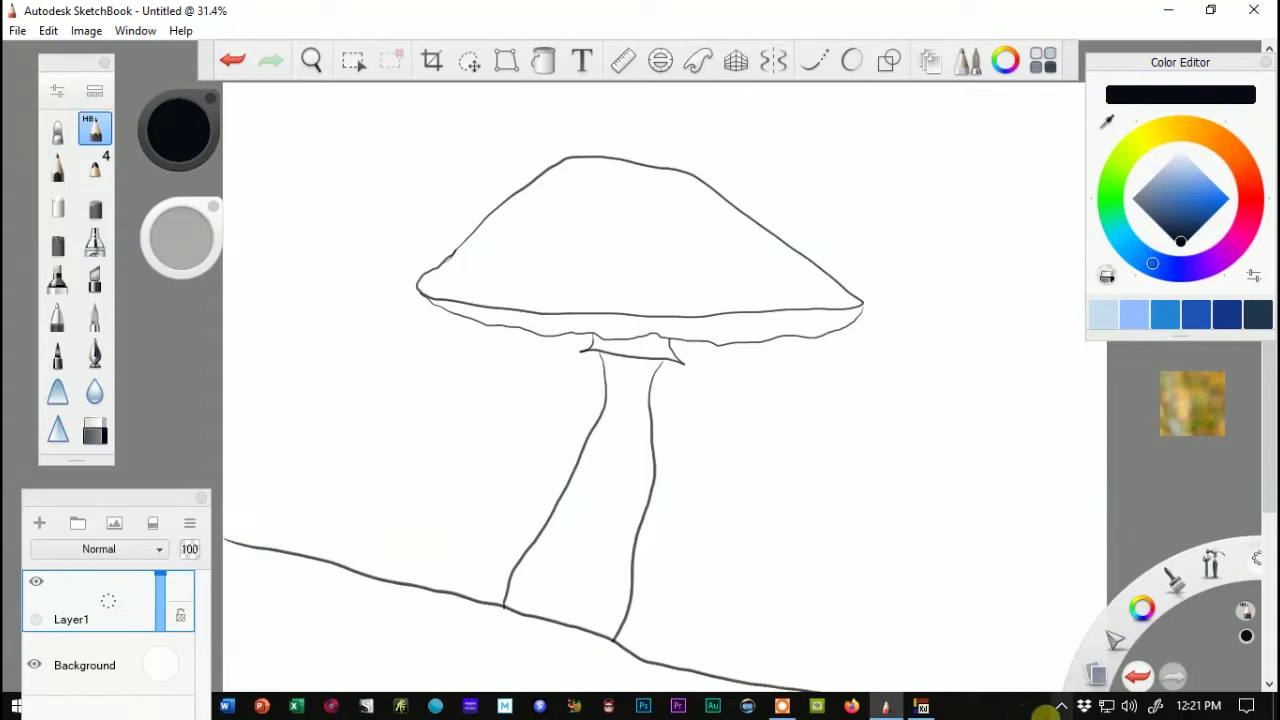
Zoom the canvas out to 22% so the whole mushroom sketch is visible
left_click(1052, 709)
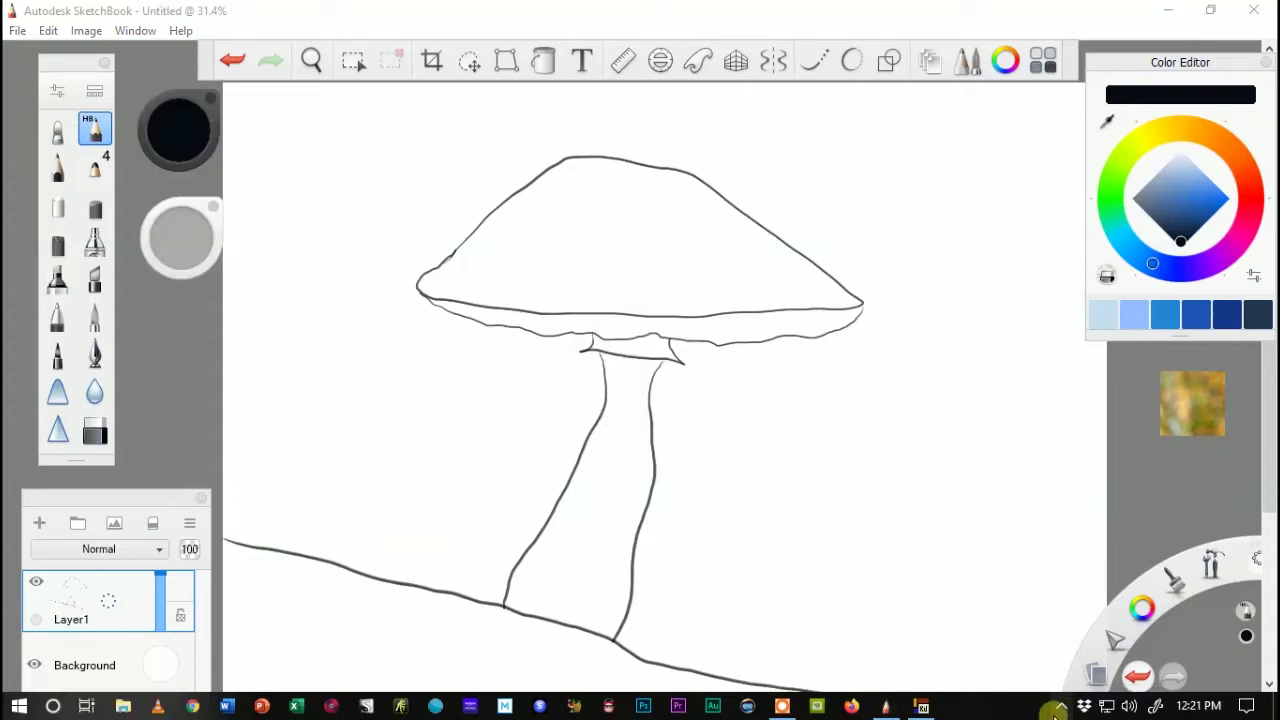
left_click(1058, 708)
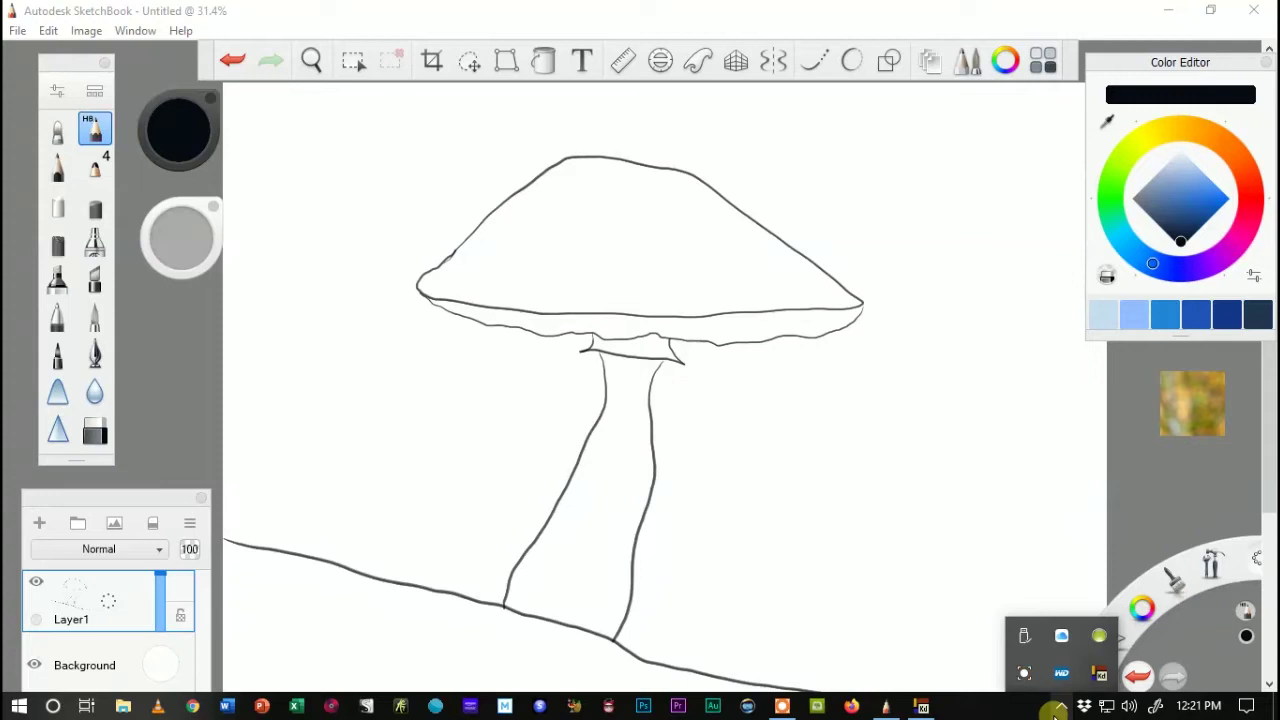
left_click(1058, 708)
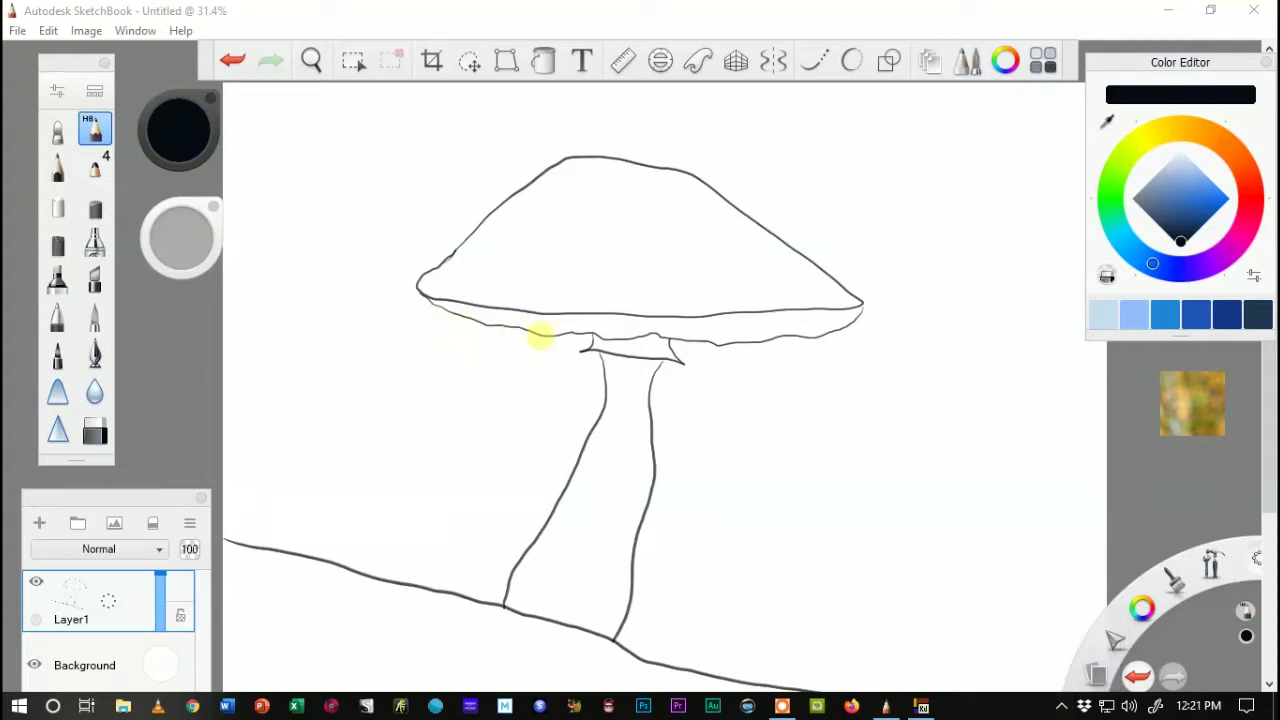
scroll(557, 345, "down", 3)
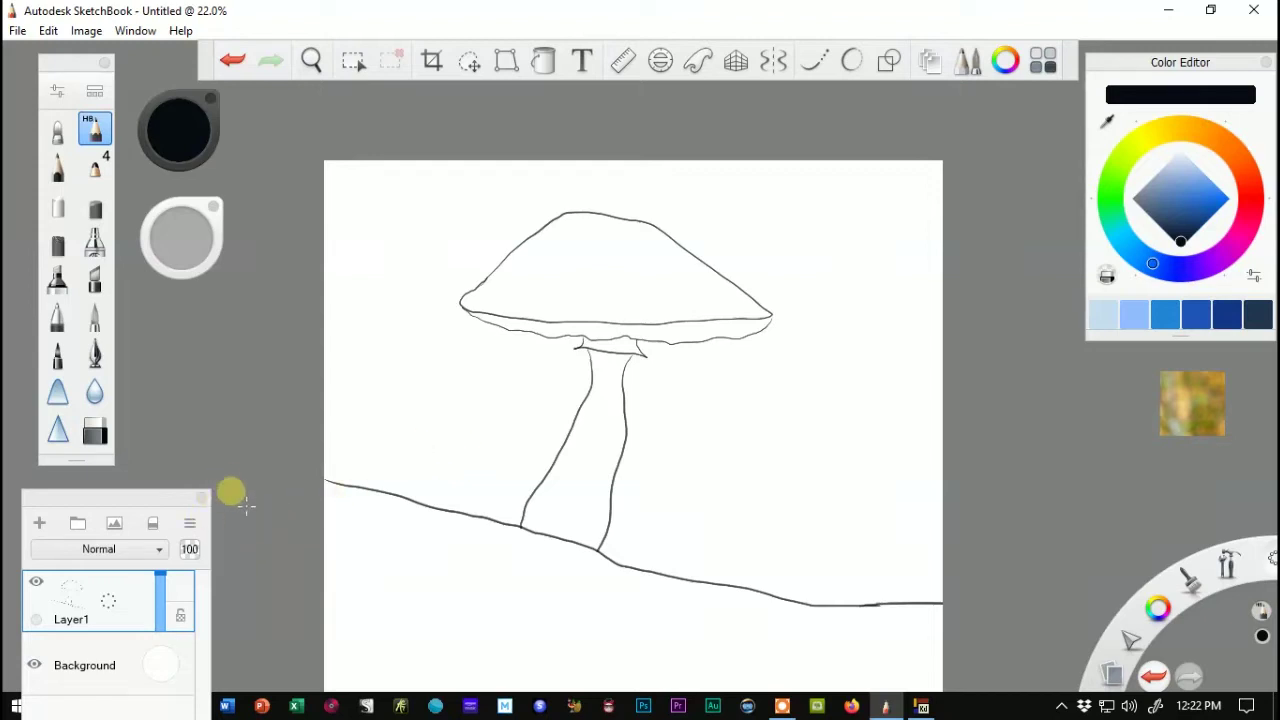
Create Layer3 above the sketch and zoom back in to 31.4%
left_click(40, 524)
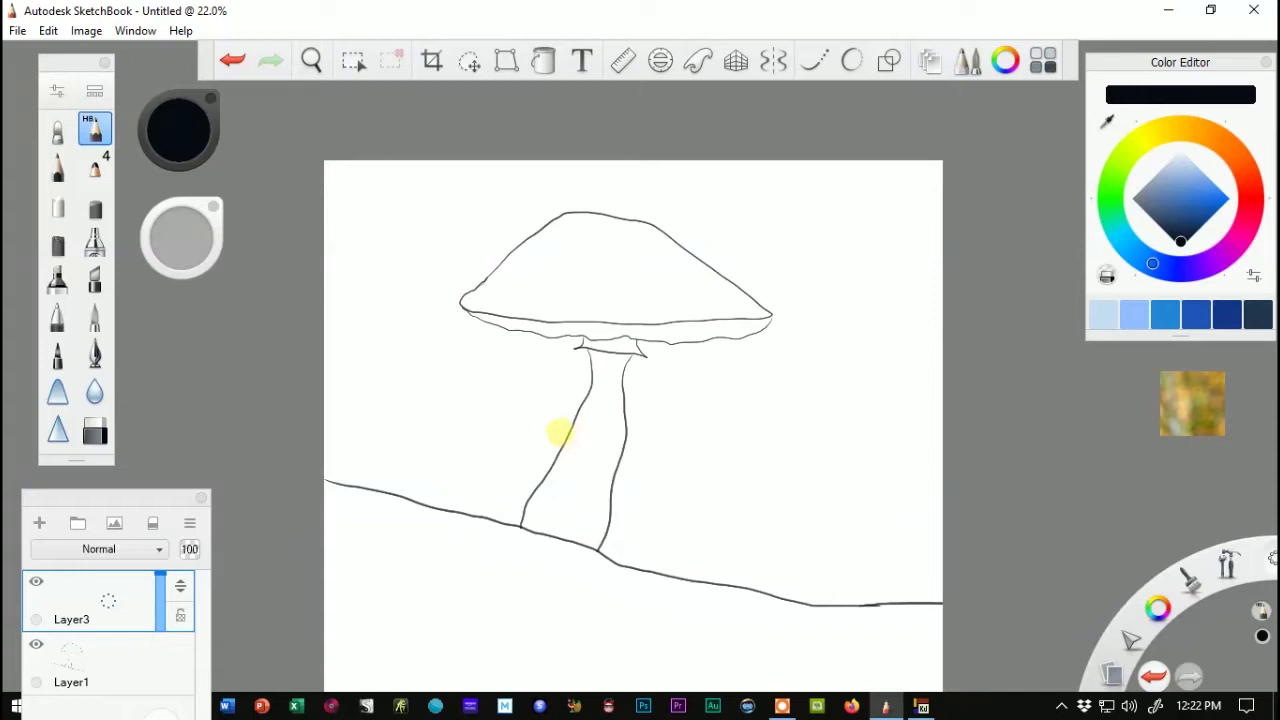
scroll(651, 377, "up", 2)
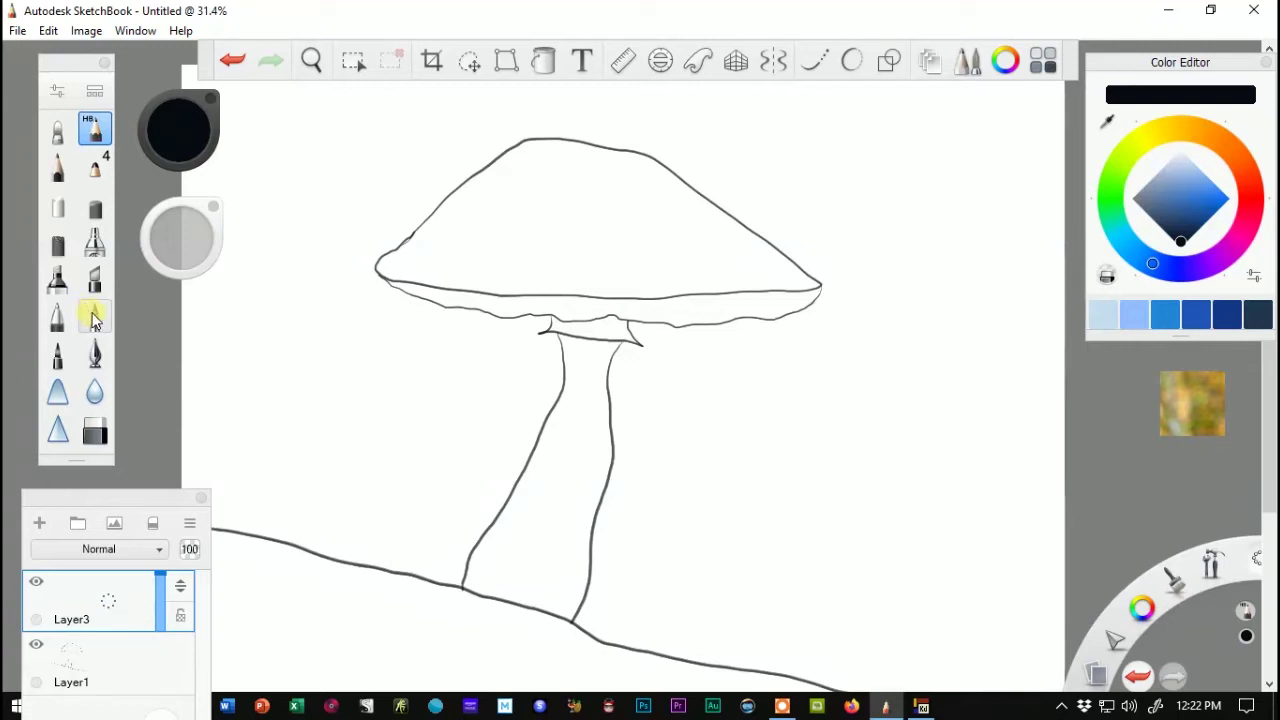
Switch to the inking pen at size 19.4 and draw a test stroke
left_click(94, 318)
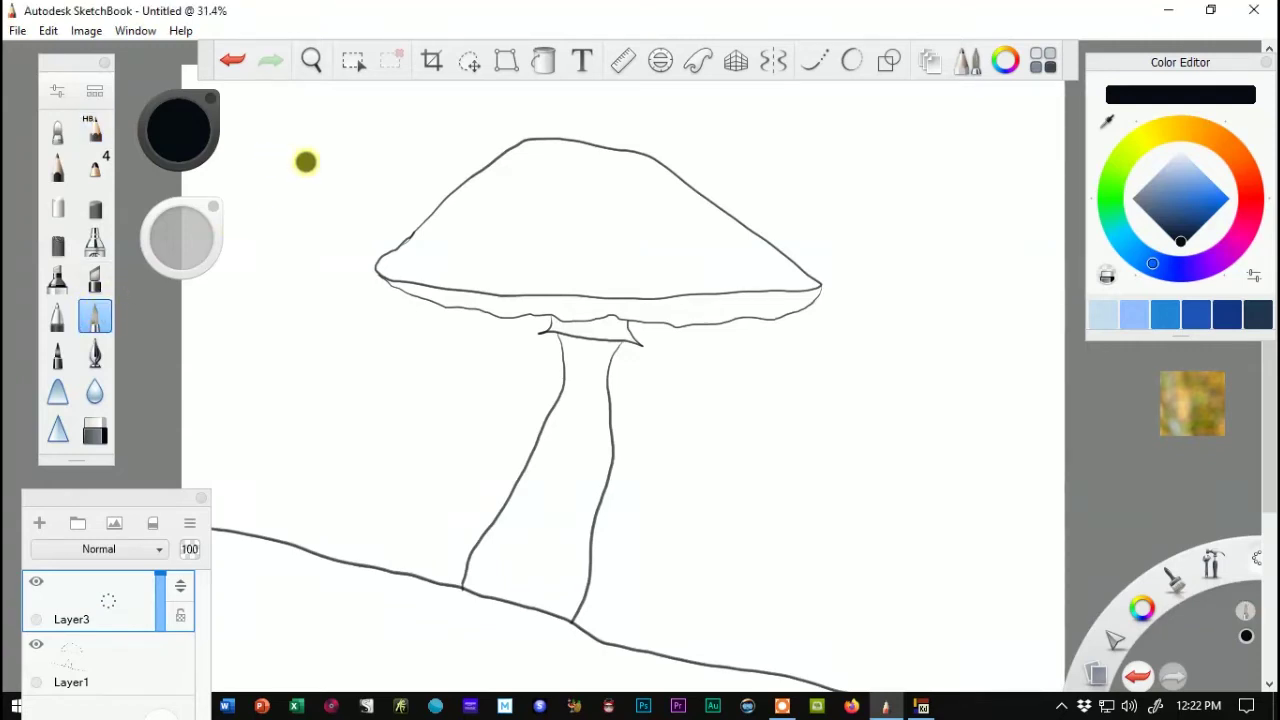
left_click_drag(206, 246, 205, 252)
left_click_drag(891, 163, 891, 166)
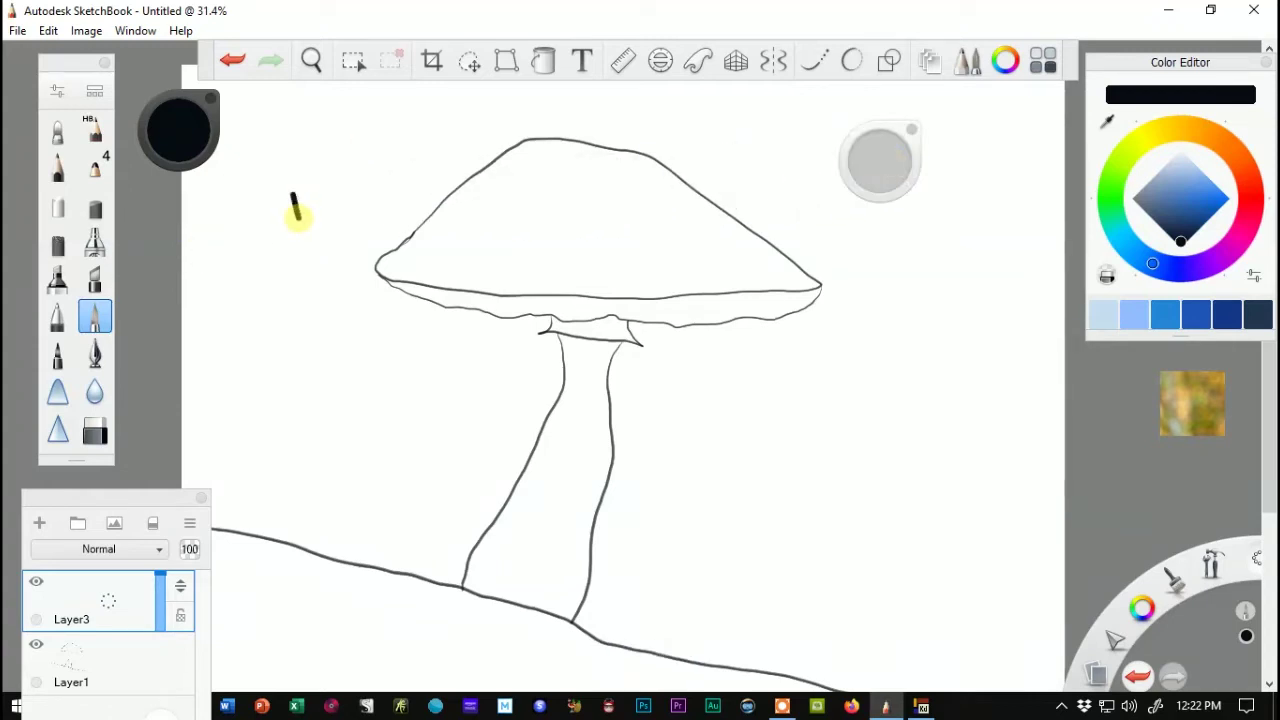
left_click_drag(272, 155, 297, 217)
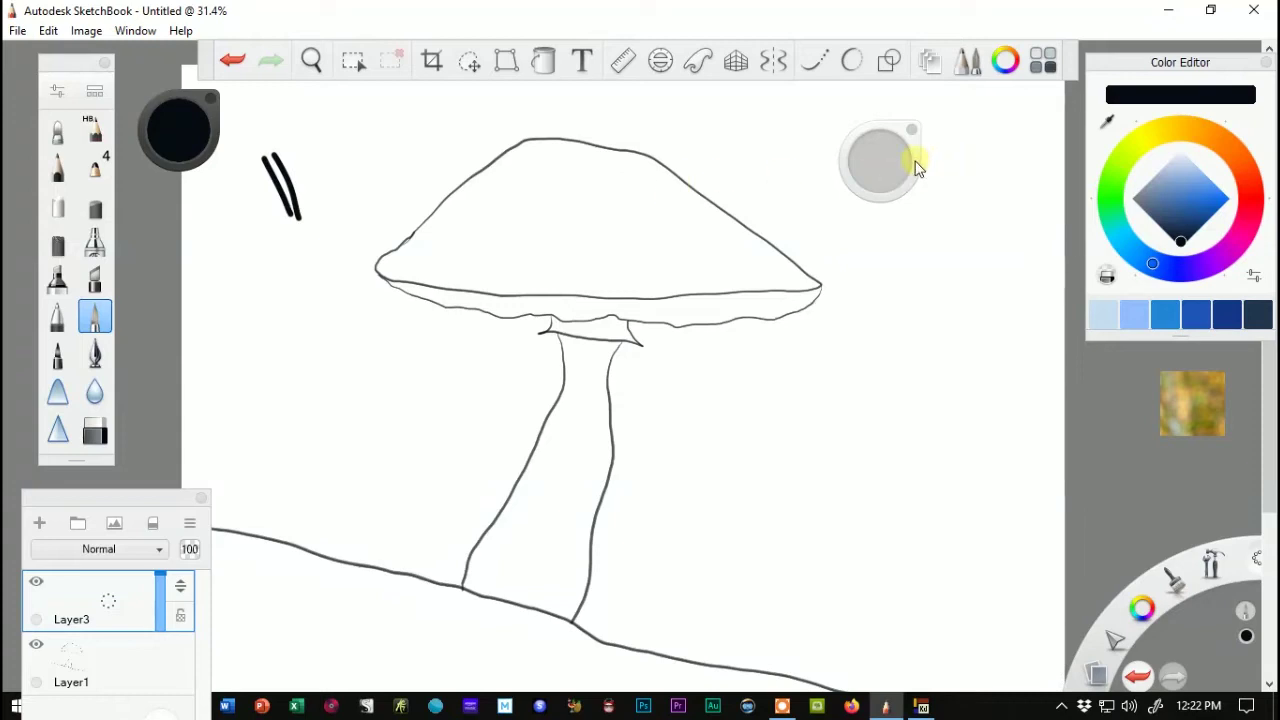
Test the pen at size 7.7, then erase the test strokes in the top-left corner
left_click_drag(905, 163, 913, 160)
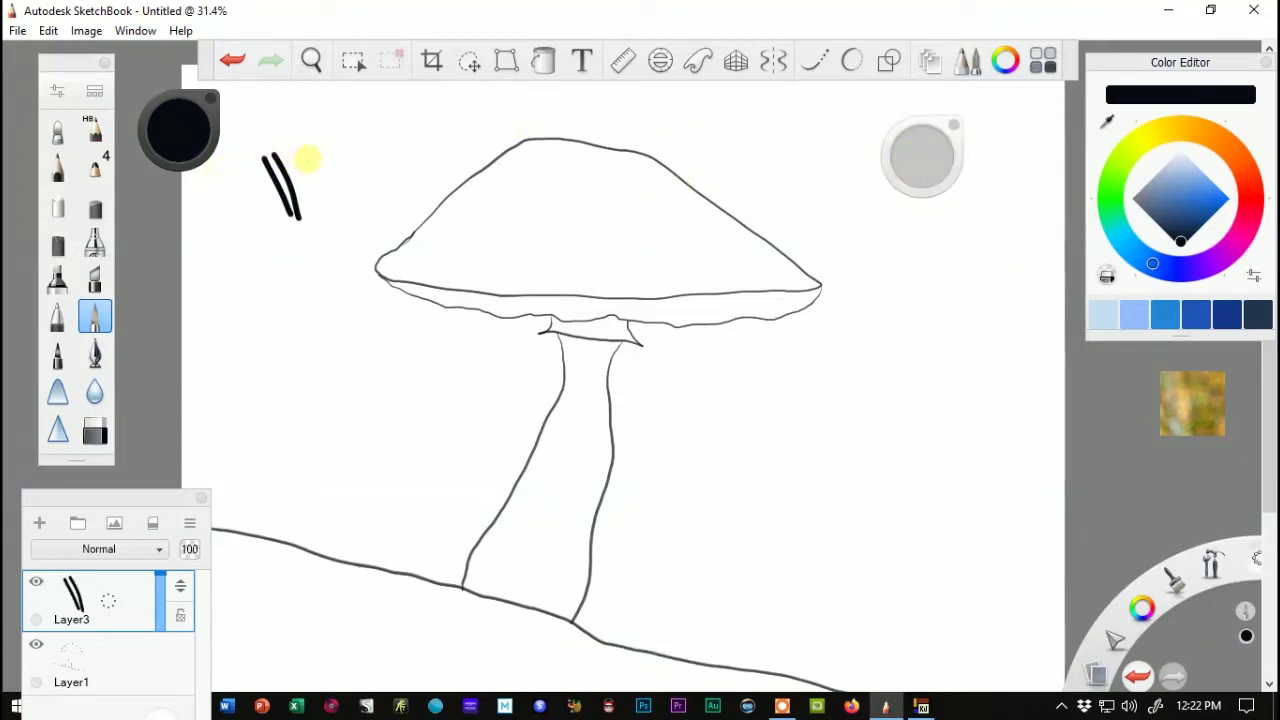
mouse_move(242, 118)
left_mouse_down()
mouse_move(303, 153)
mouse_move(277, 163)
mouse_move(271, 214)
mouse_move(245, 165)
mouse_move(236, 184)
left_mouse_up()
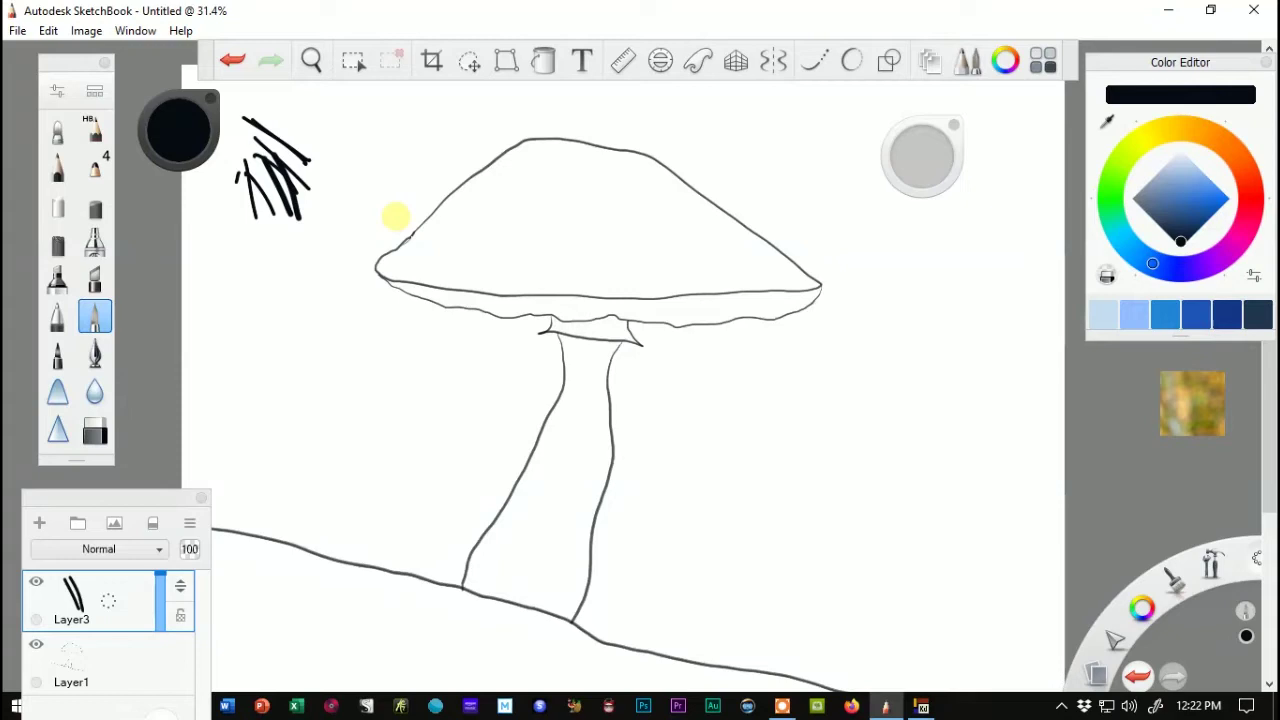
mouse_move(249, 191)
left_mouse_down()
mouse_move(263, 143)
mouse_move(263, 157)
left_mouse_up()
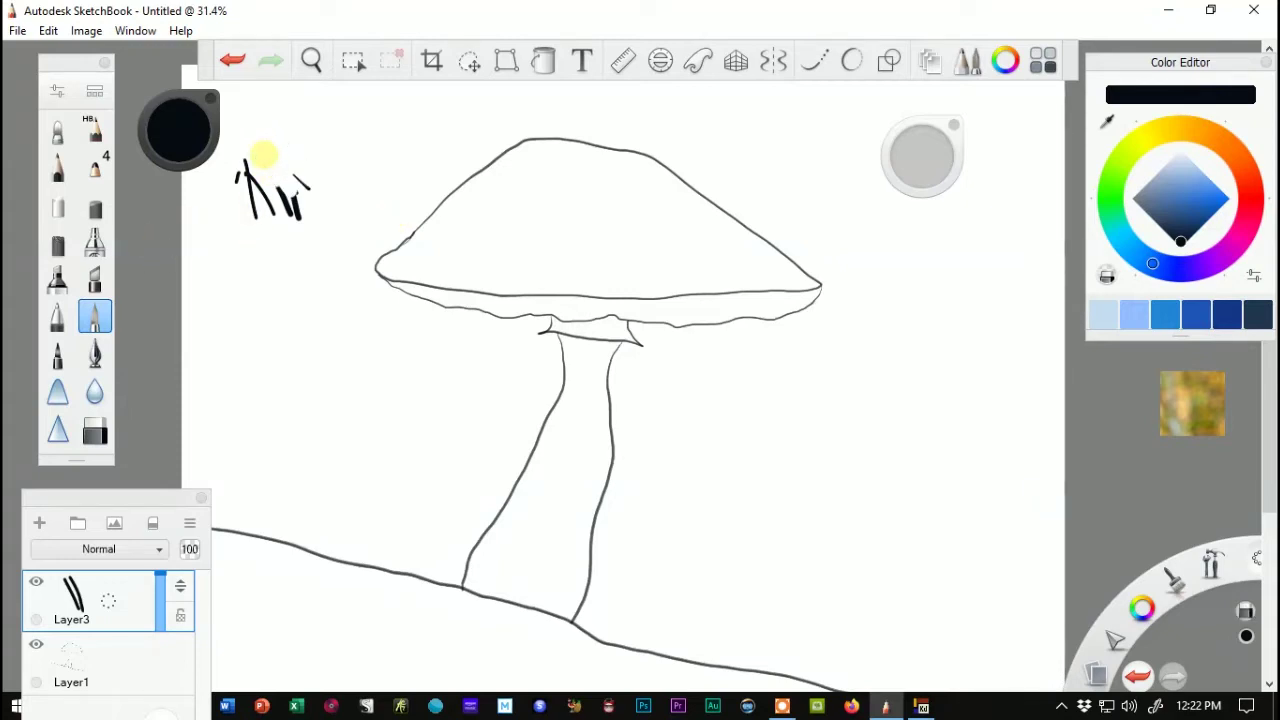
left_click_drag(296, 208, 248, 185)
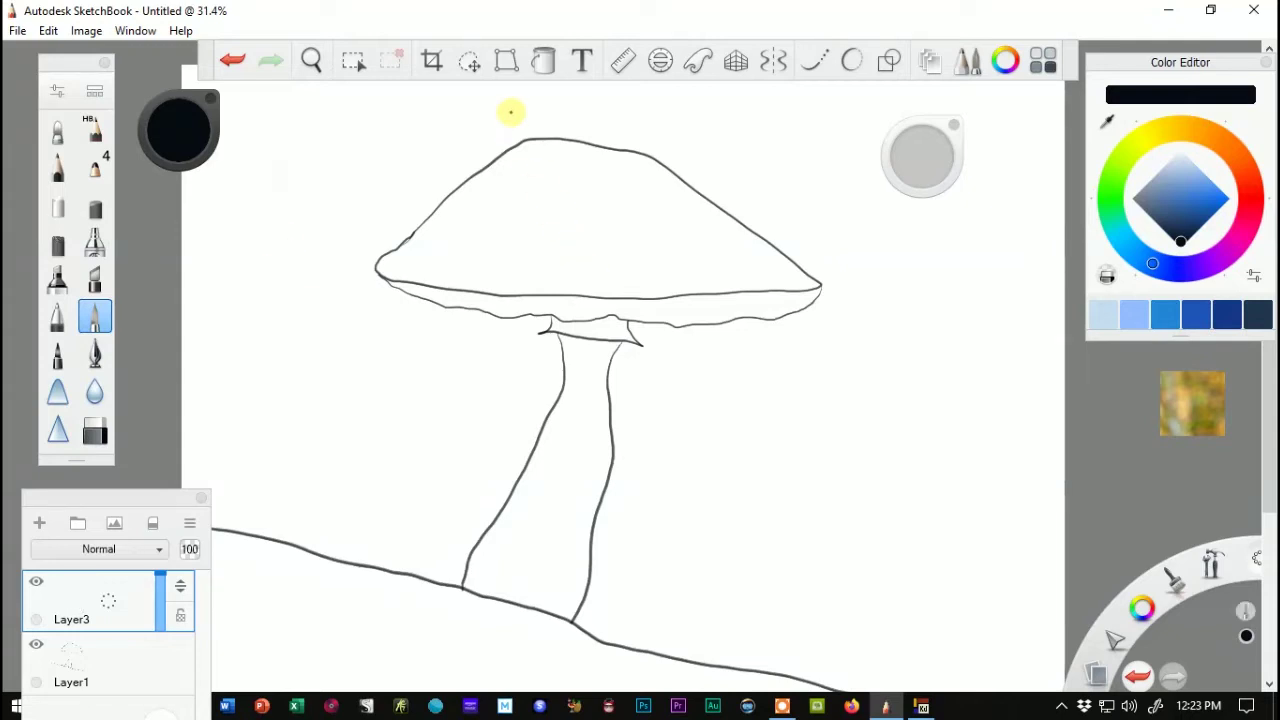
Ink the mushroom cap's slopes and underside in bold black on Layer3
left_click(381, 257)
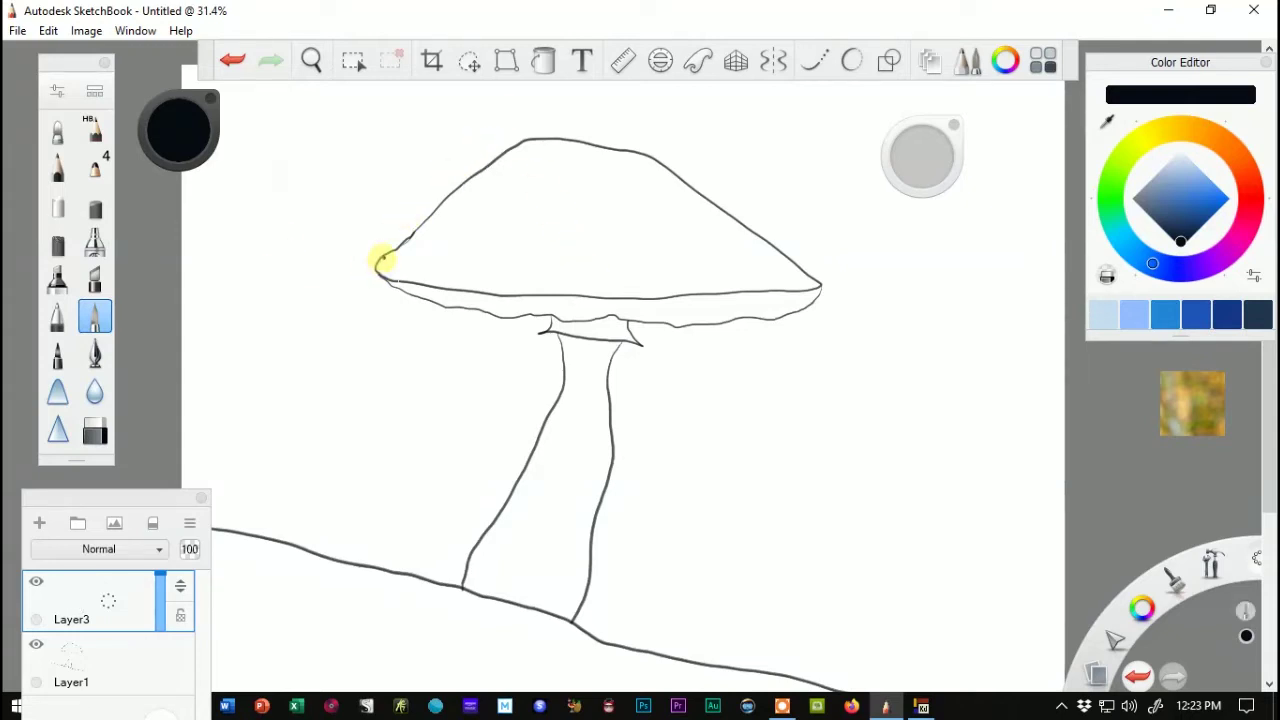
left_click_drag(384, 256, 522, 143)
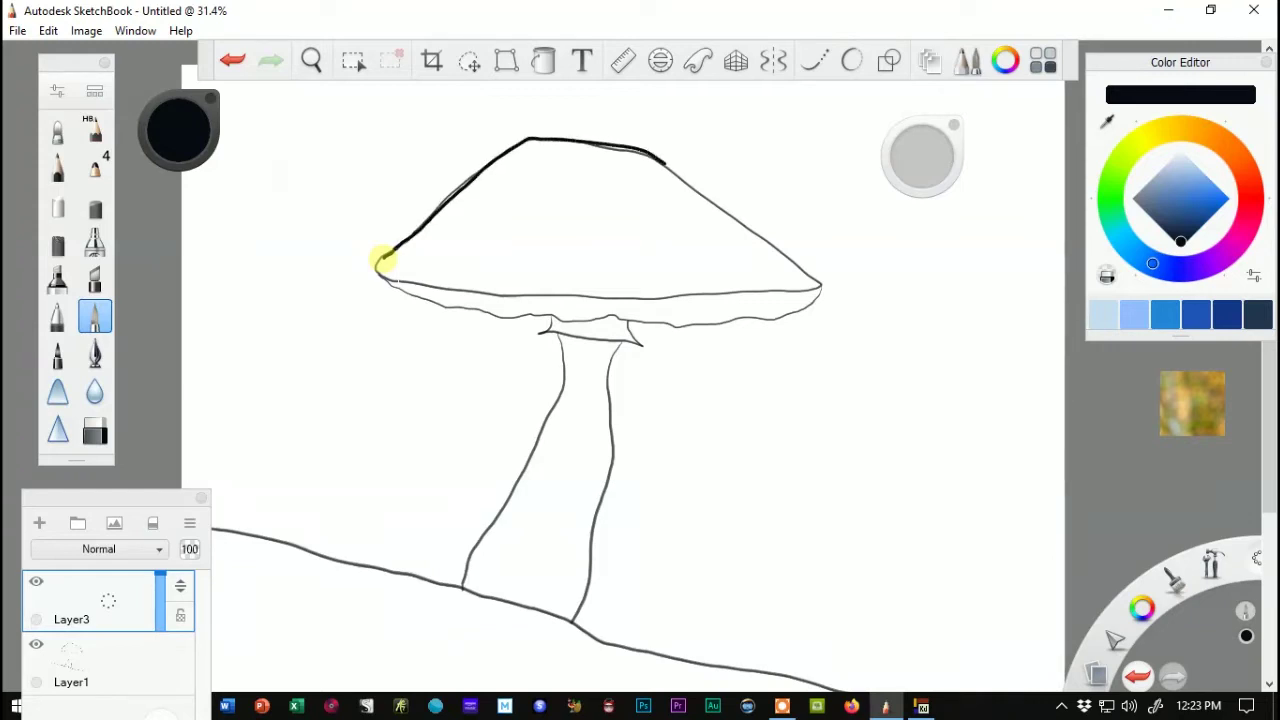
mouse_move(664, 162)
left_mouse_down()
mouse_move(820, 282)
mouse_move(530, 298)
mouse_move(390, 284)
mouse_move(383, 257)
mouse_move(398, 254)
mouse_move(428, 304)
mouse_move(520, 320)
mouse_move(792, 312)
left_mouse_up()
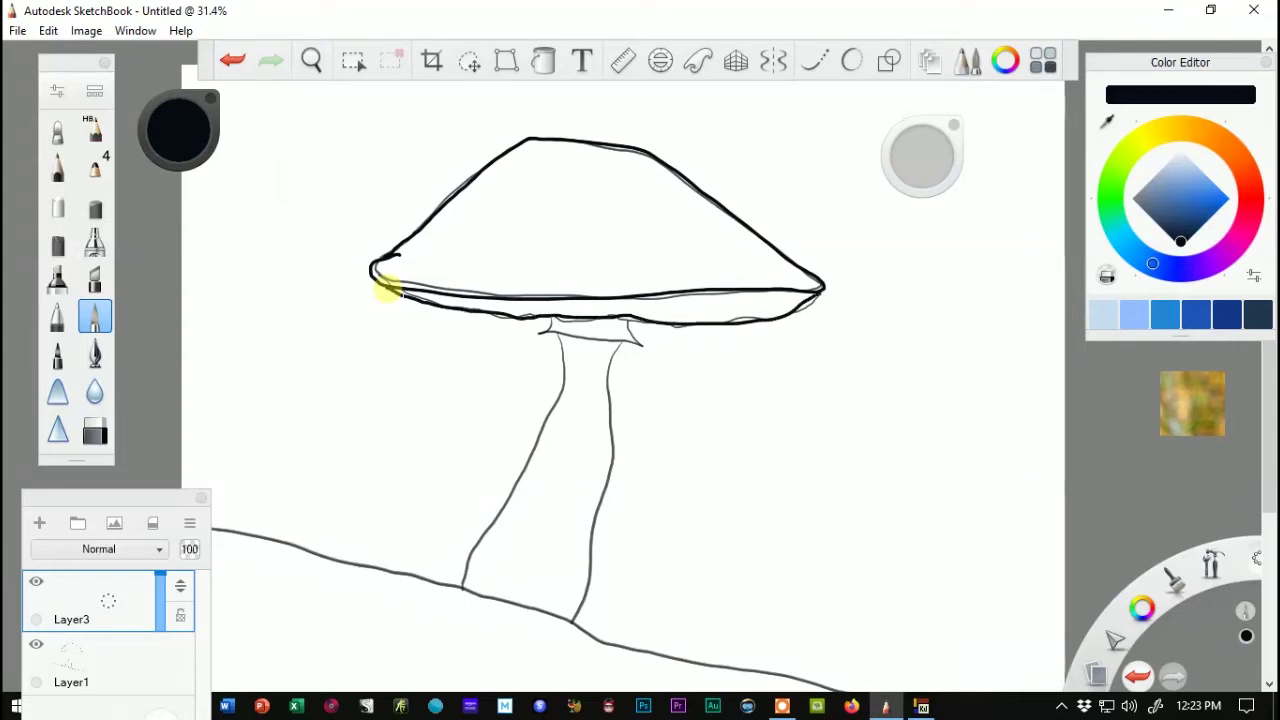
left_click_drag(380, 286, 372, 274)
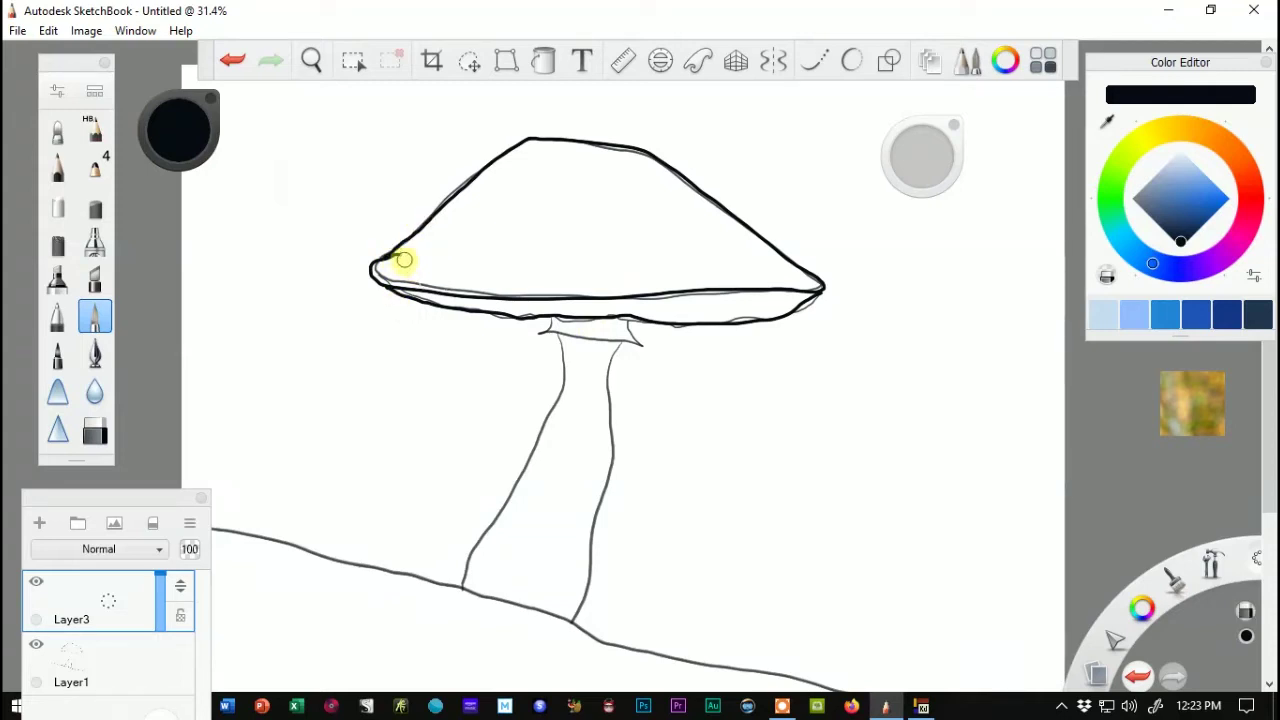
left_click_drag(404, 259, 400, 263)
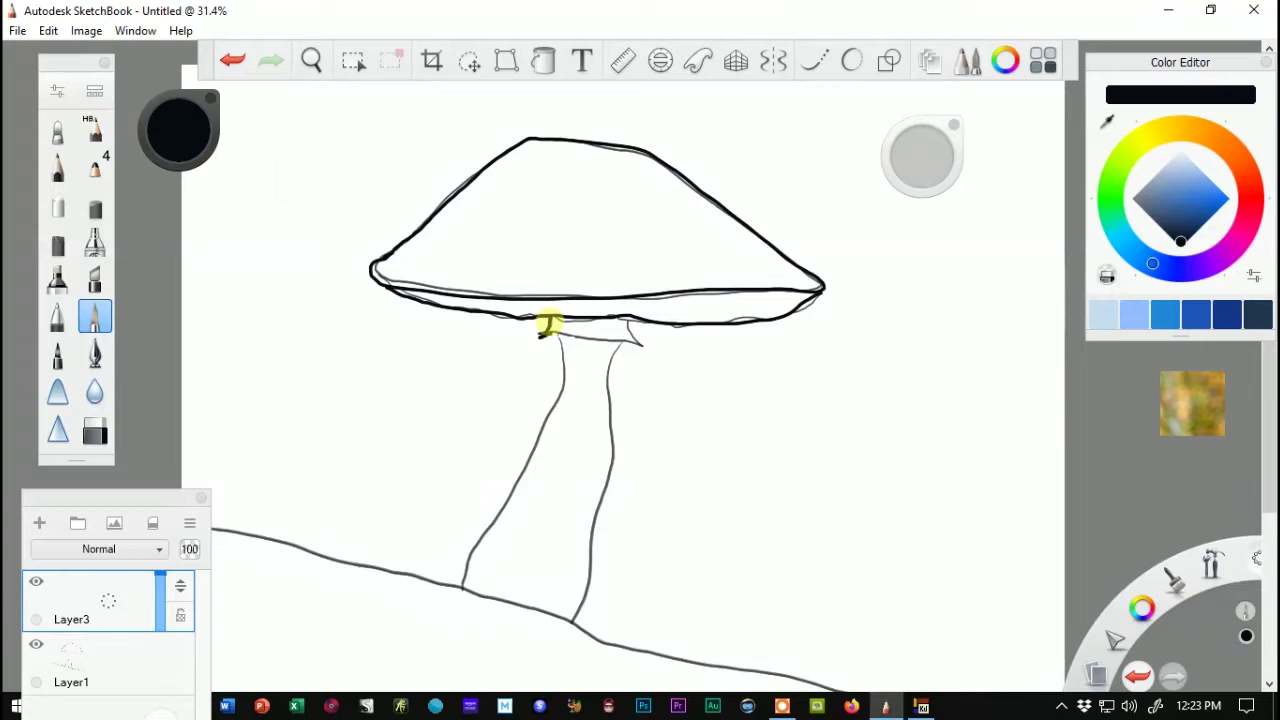
Ink the collar and stem, then hide the pencil Layer1
mouse_move(542, 335)
left_mouse_down()
mouse_move(648, 347)
mouse_move(630, 323)
mouse_move(543, 323)
mouse_move(620, 323)
mouse_move(566, 384)
mouse_move(497, 515)
left_mouse_up()
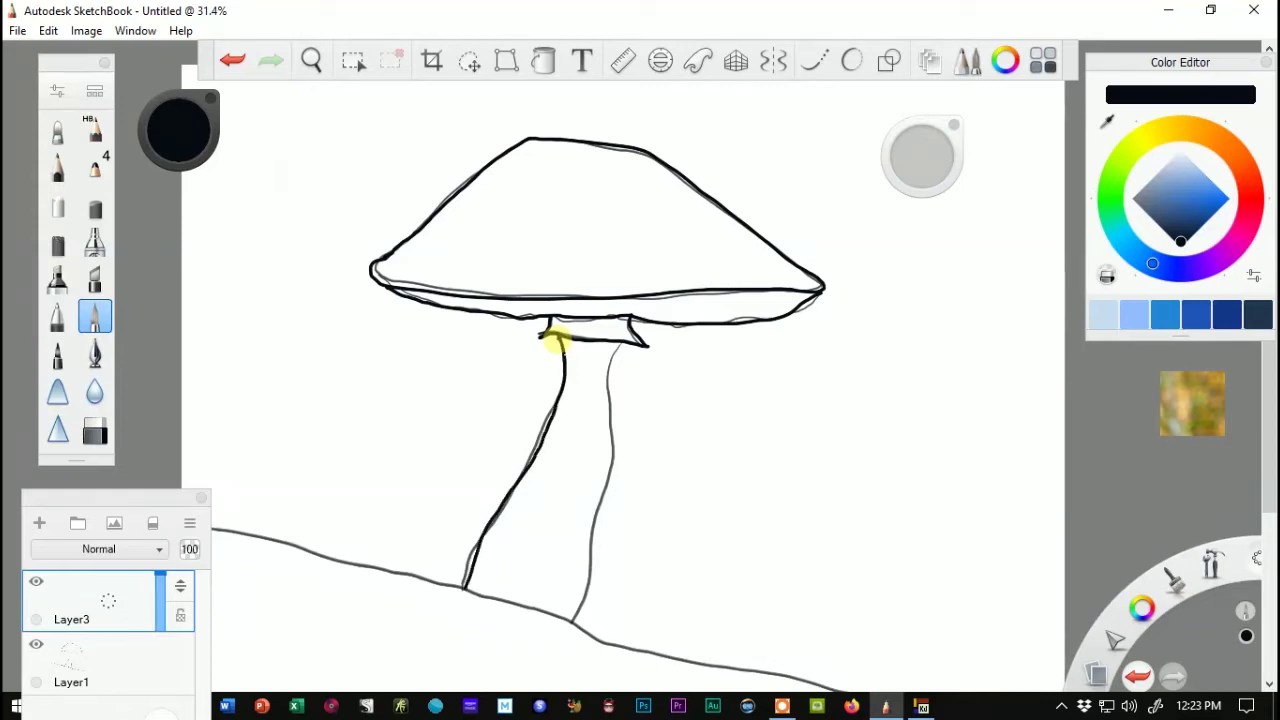
mouse_move(557, 340)
left_mouse_down()
mouse_move(613, 368)
mouse_move(605, 497)
mouse_move(570, 622)
left_mouse_up()
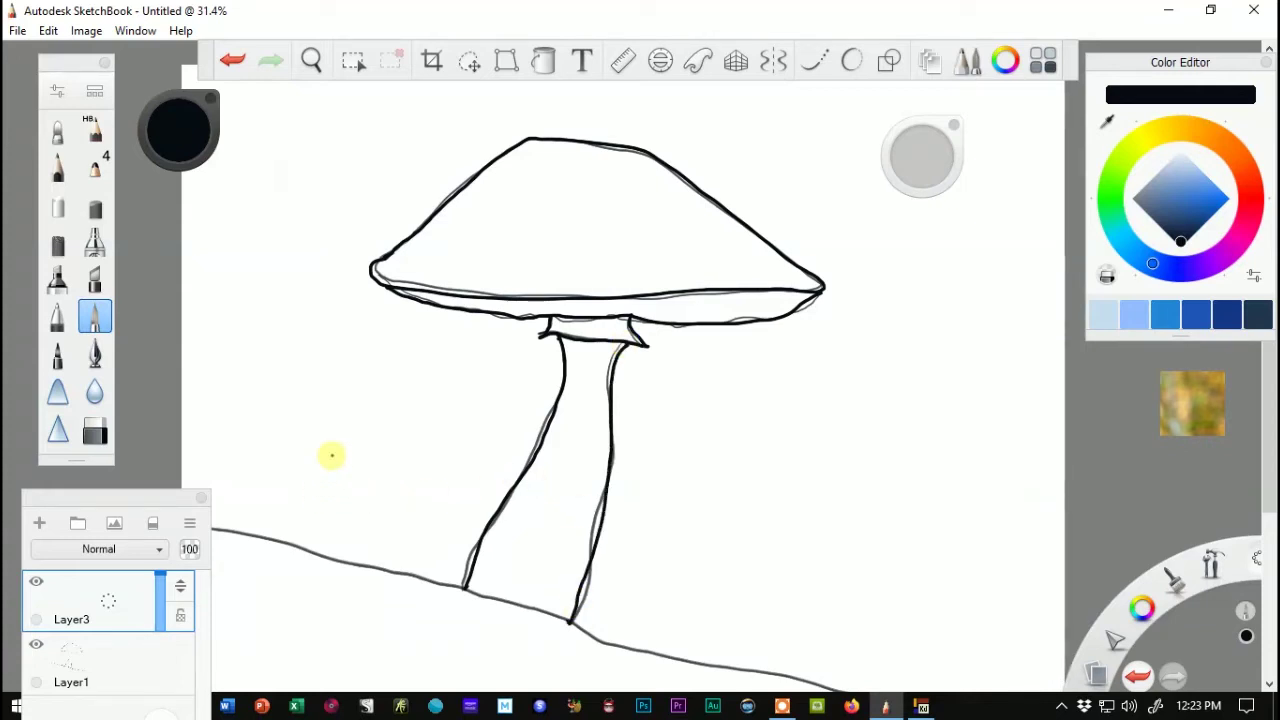
scroll(448, 346, "down", 2)
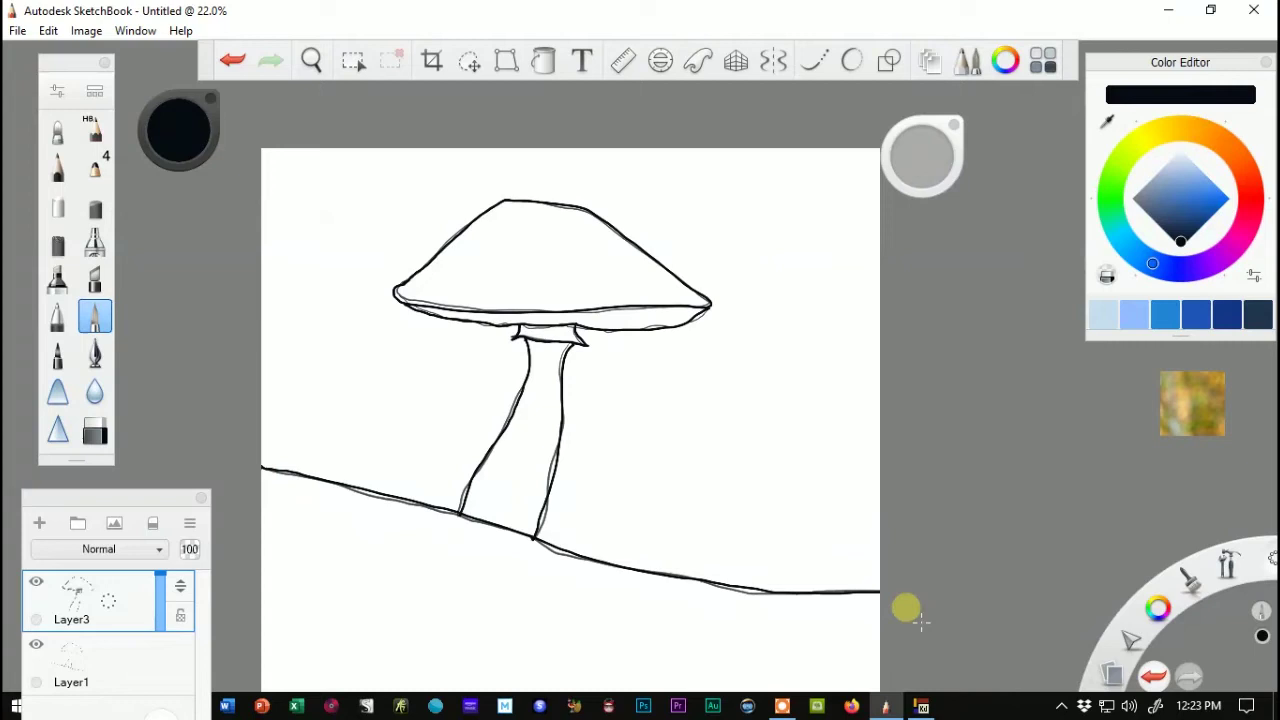
left_click(35, 645)
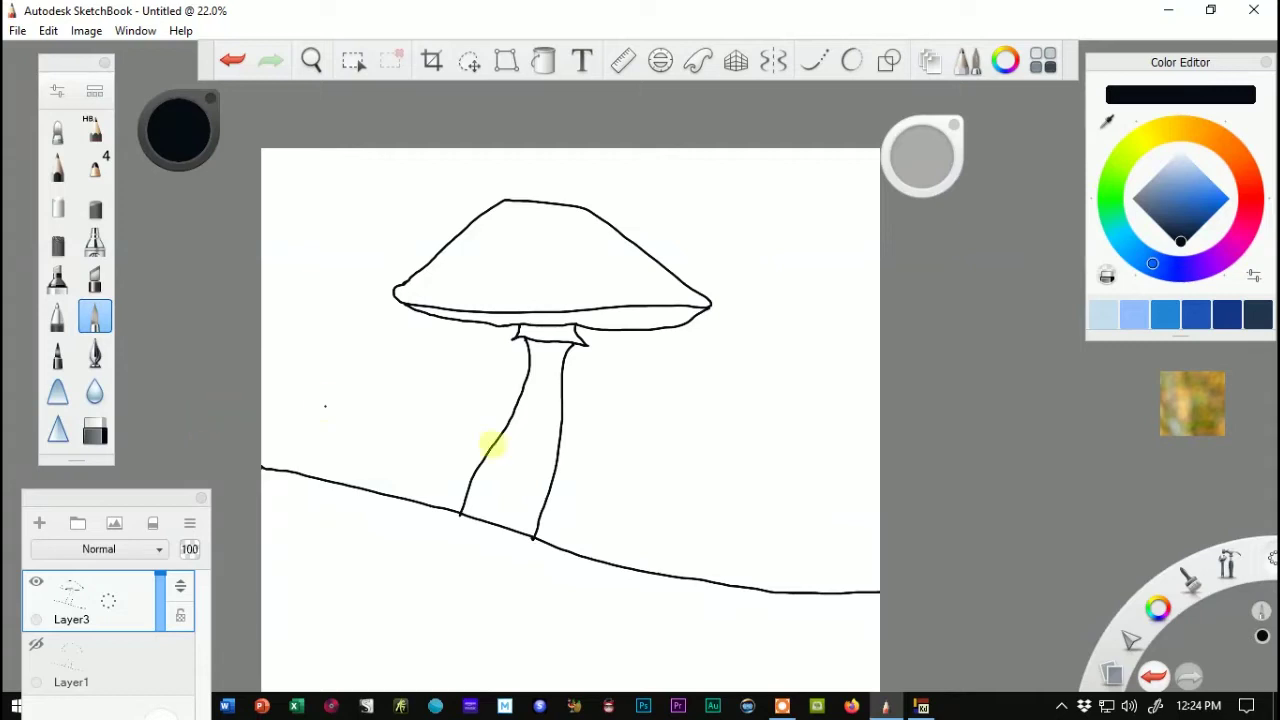
scroll(460, 403, "up", 2)
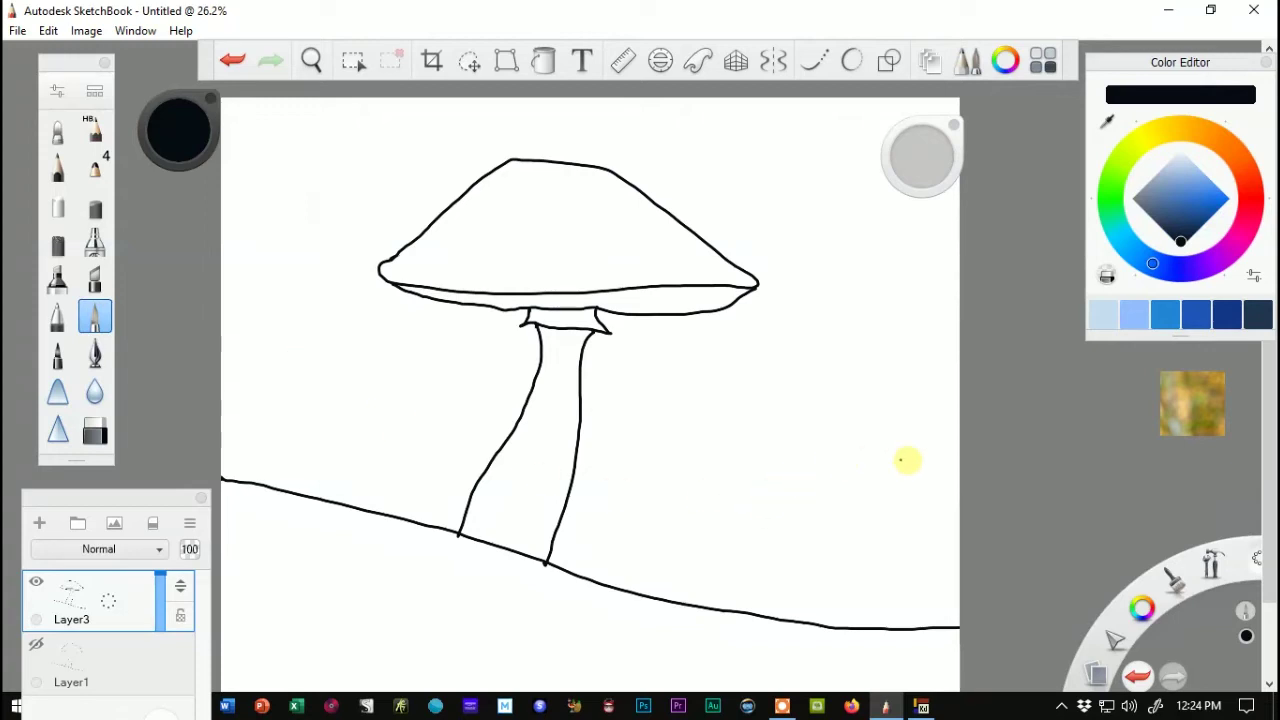
Ink a second hill line on the right and three small mushrooms on the hills
left_click_drag(958, 526, 631, 572)
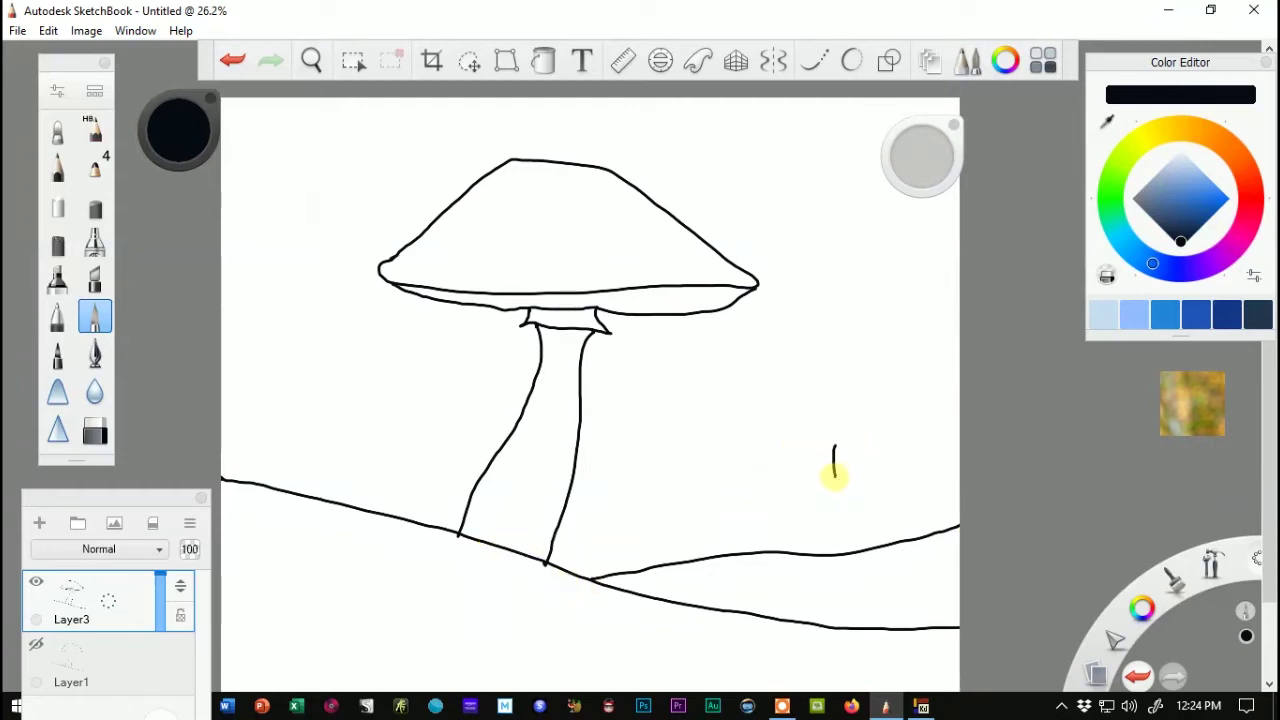
mouse_move(834, 446)
left_mouse_down()
mouse_move(895, 468)
mouse_move(836, 477)
left_mouse_up()
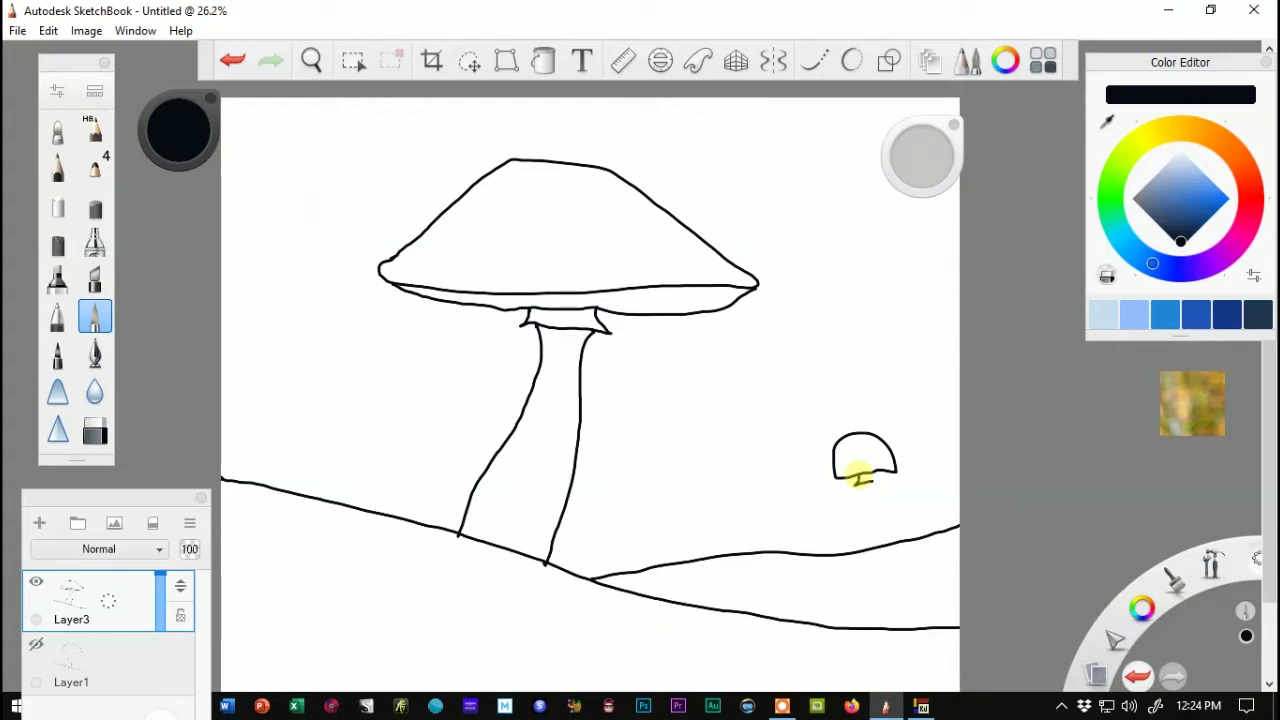
mouse_move(860, 476)
left_mouse_down()
mouse_move(866, 547)
mouse_move(873, 483)
mouse_move(893, 545)
left_mouse_up()
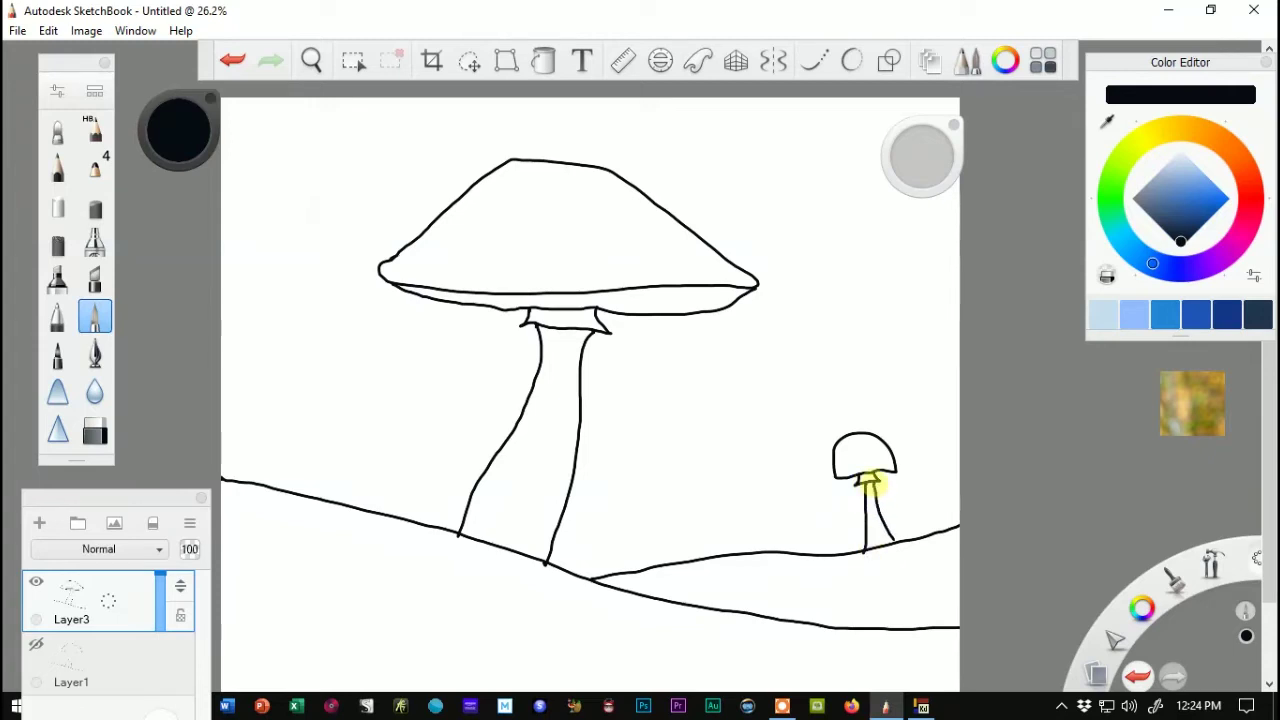
mouse_move(682, 506)
left_mouse_down()
mouse_move(657, 518)
mouse_move(762, 507)
mouse_move(657, 521)
mouse_move(693, 518)
mouse_move(712, 530)
mouse_move(688, 530)
mouse_move(700, 536)
left_mouse_up()
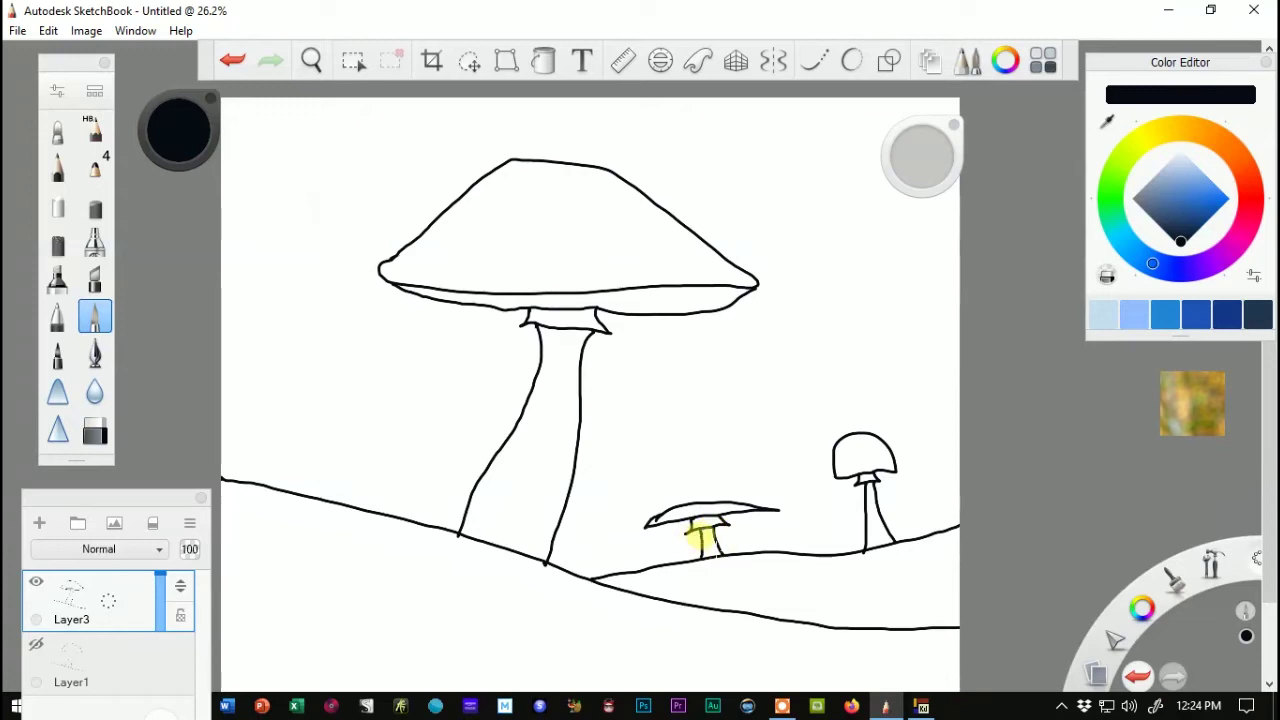
mouse_move(333, 427)
left_mouse_down()
mouse_move(368, 414)
mouse_move(362, 438)
mouse_move(334, 423)
mouse_move(355, 436)
mouse_move(344, 438)
left_mouse_up()
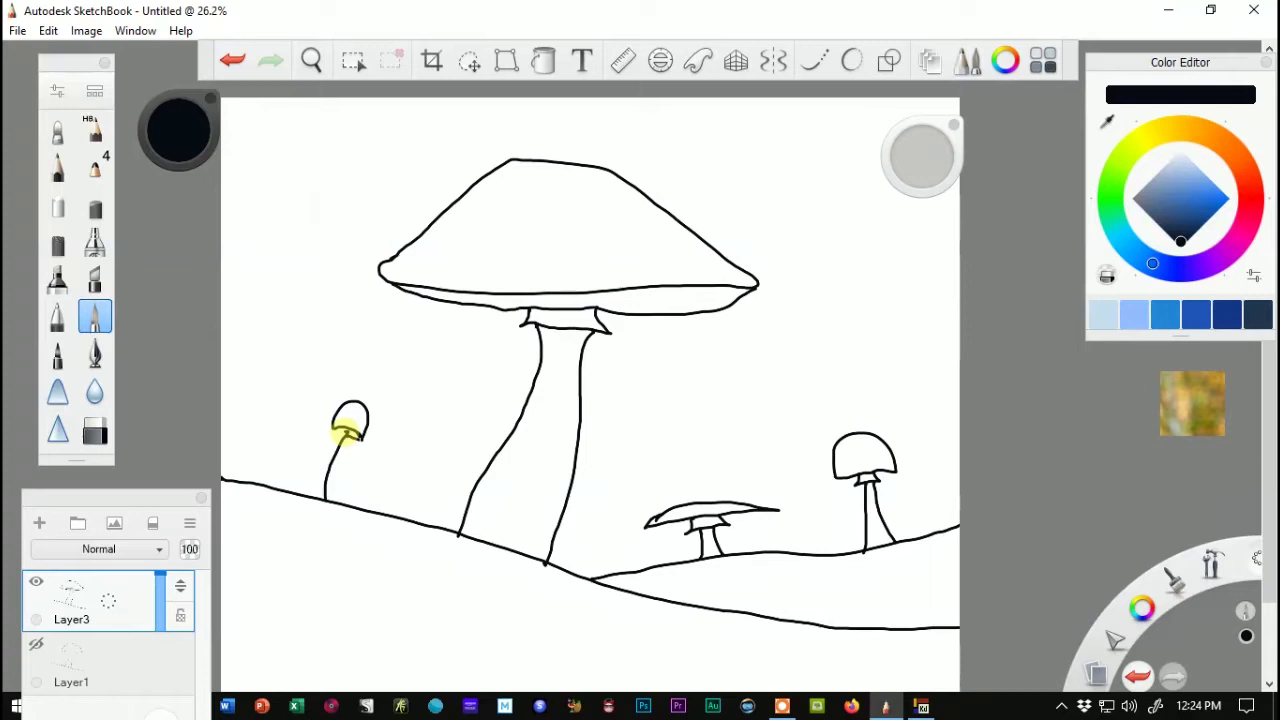
mouse_move(326, 504)
left_mouse_down()
mouse_move(340, 432)
mouse_move(358, 426)
left_mouse_up()
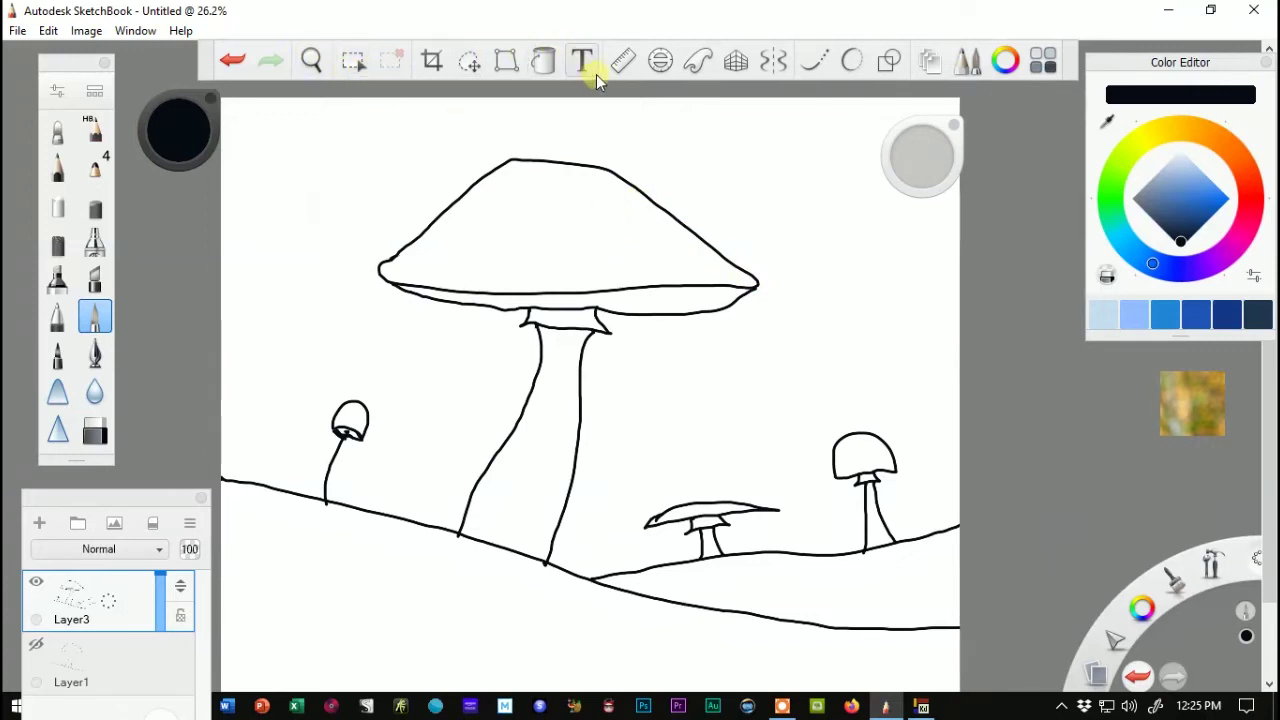
Magic-wand select the large cap and airbrush soft grey shading along its right side
left_click(355, 60)
left_click(500, 251)
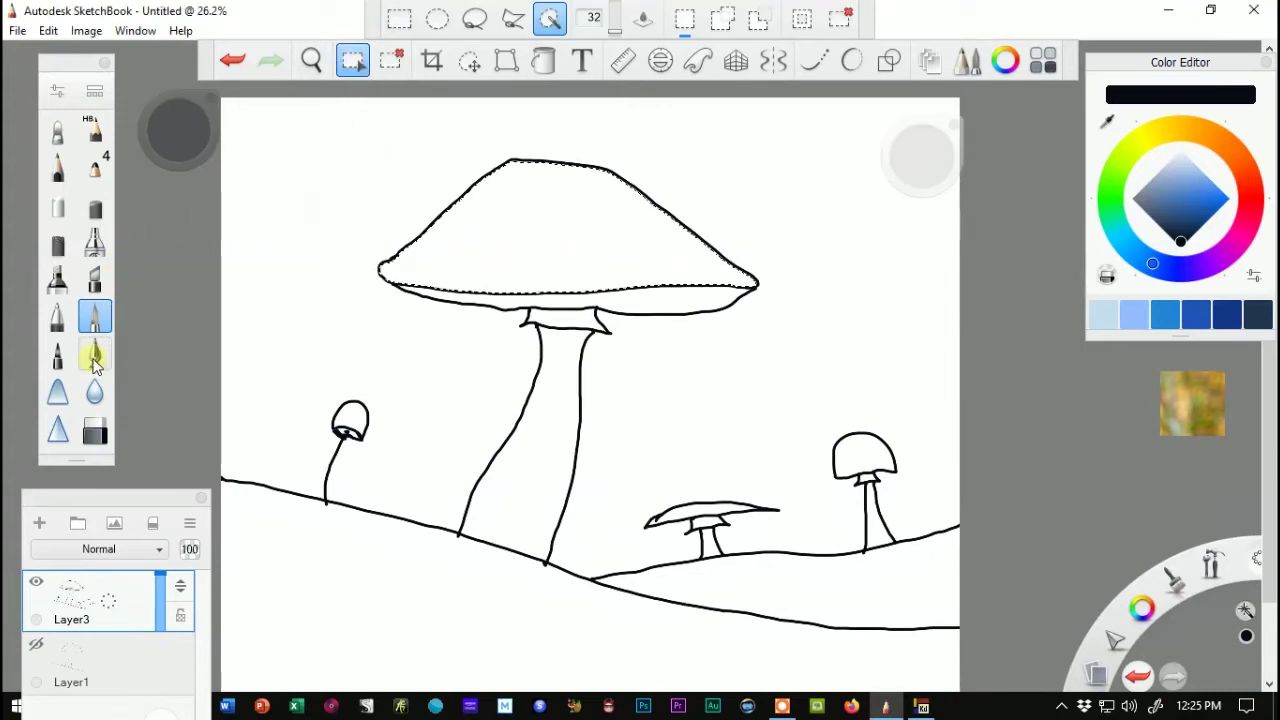
left_click(94, 207)
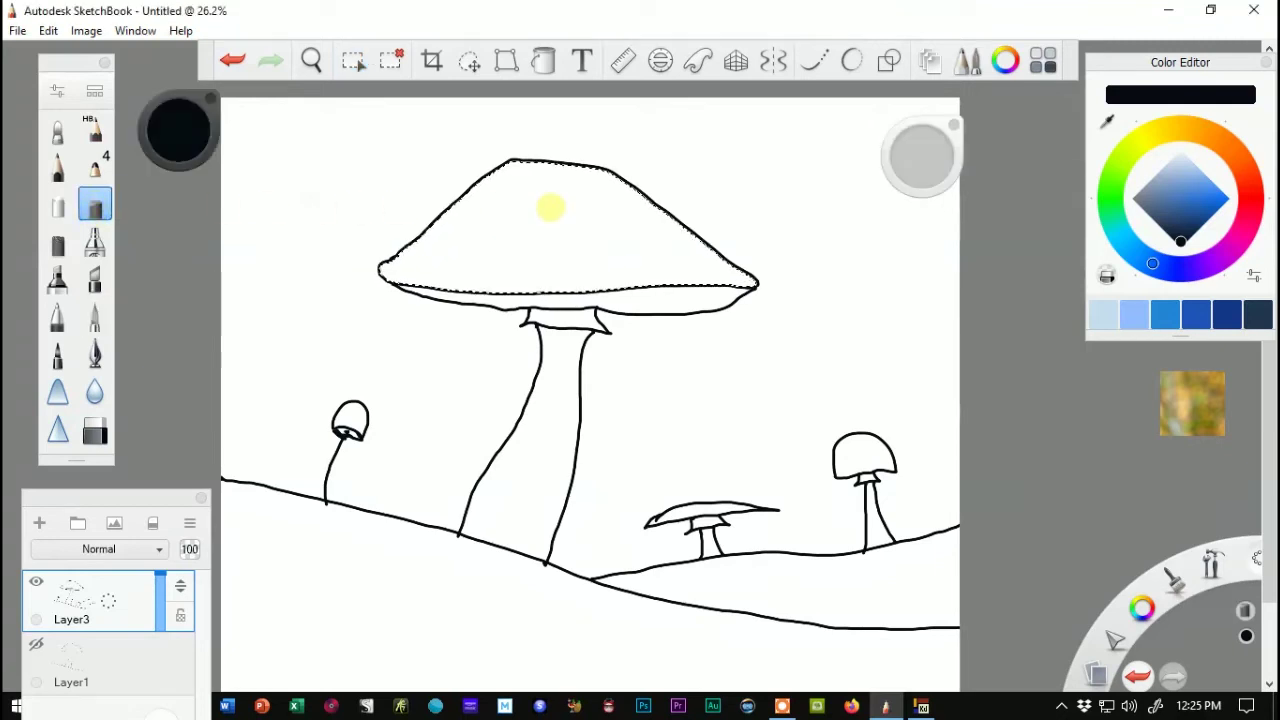
left_click_drag(670, 233, 672, 234)
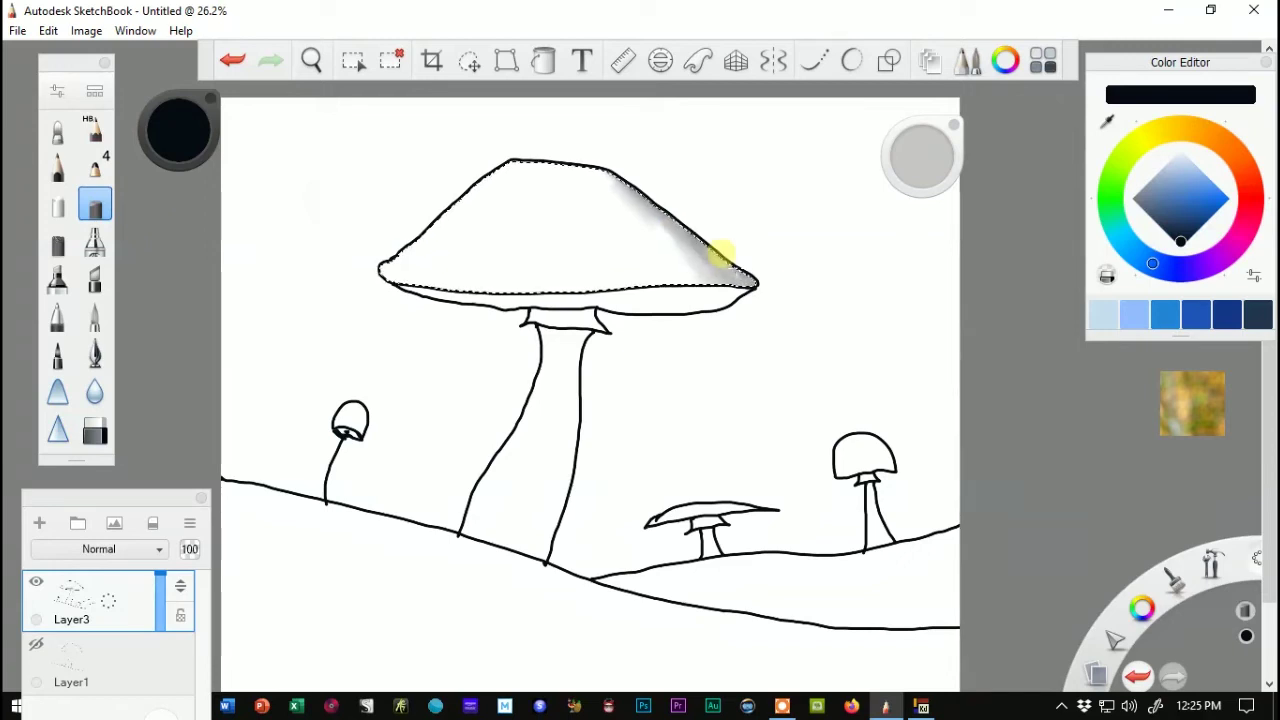
left_click_drag(720, 253, 721, 253)
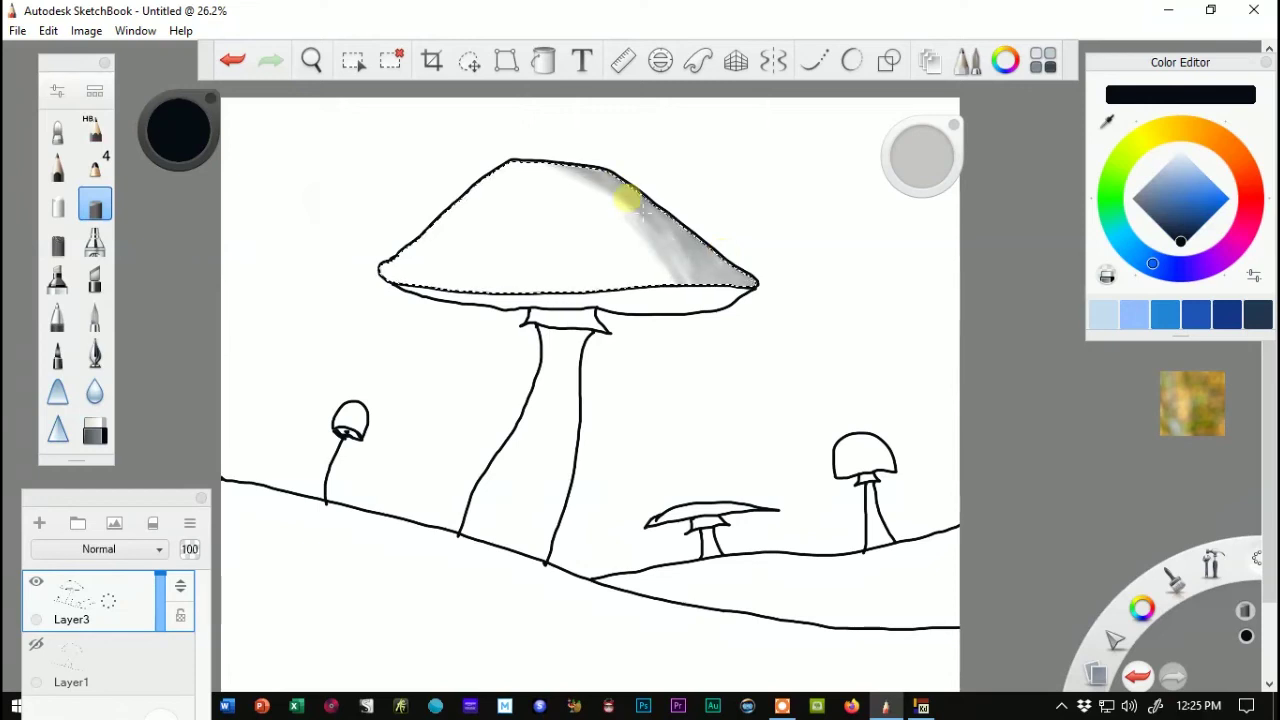
left_click_drag(640, 210, 640, 210)
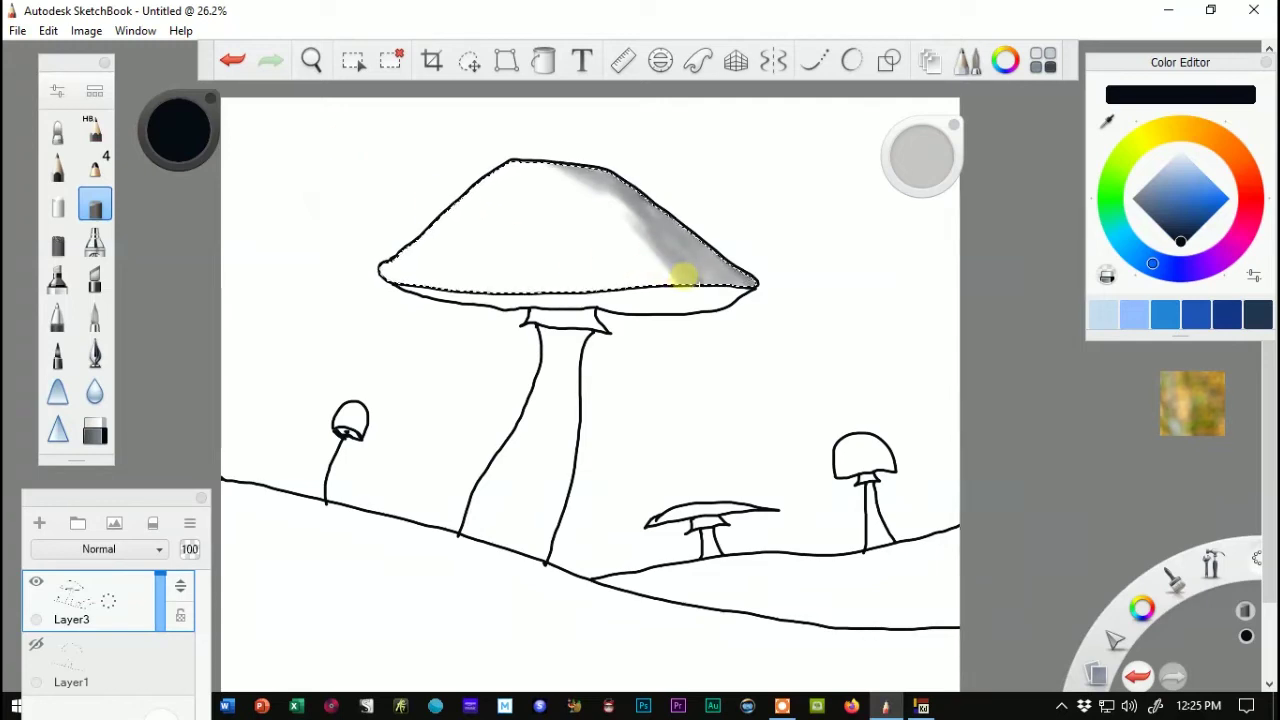
left_click(683, 276)
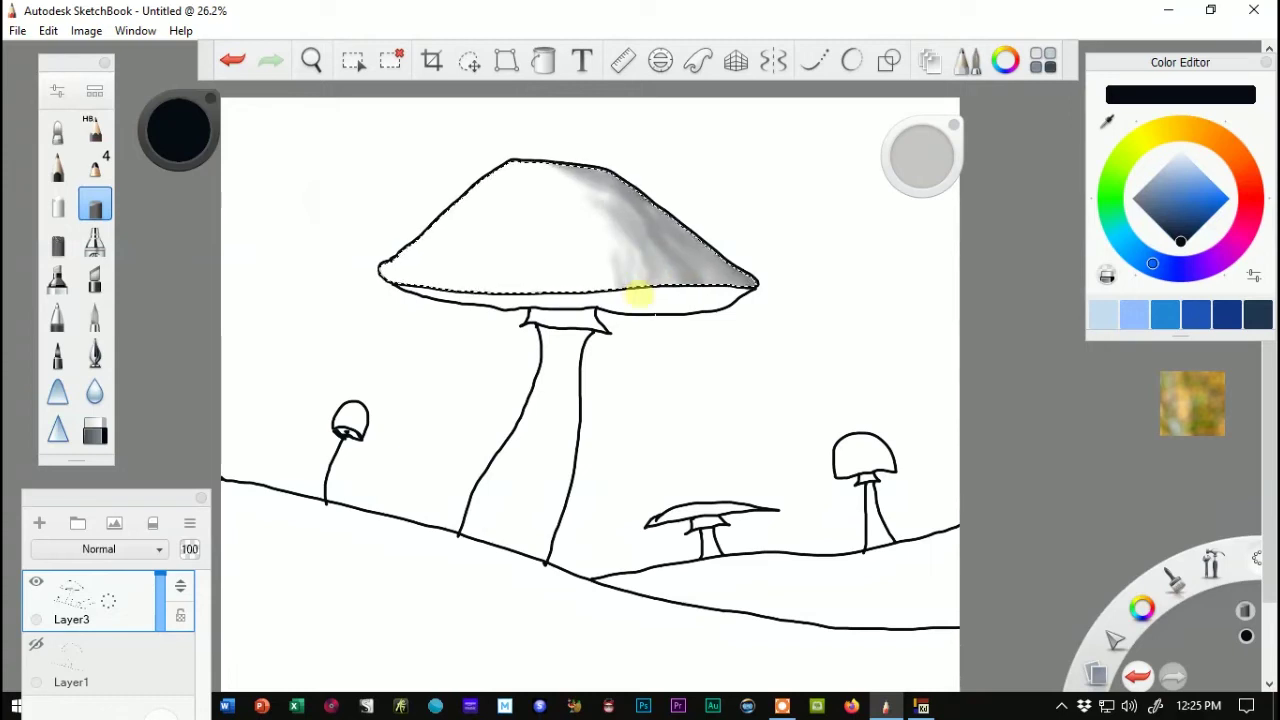
mouse_move(638, 294)
left_mouse_down()
mouse_move(606, 214)
mouse_move(585, 197)
mouse_move(614, 263)
left_mouse_up()
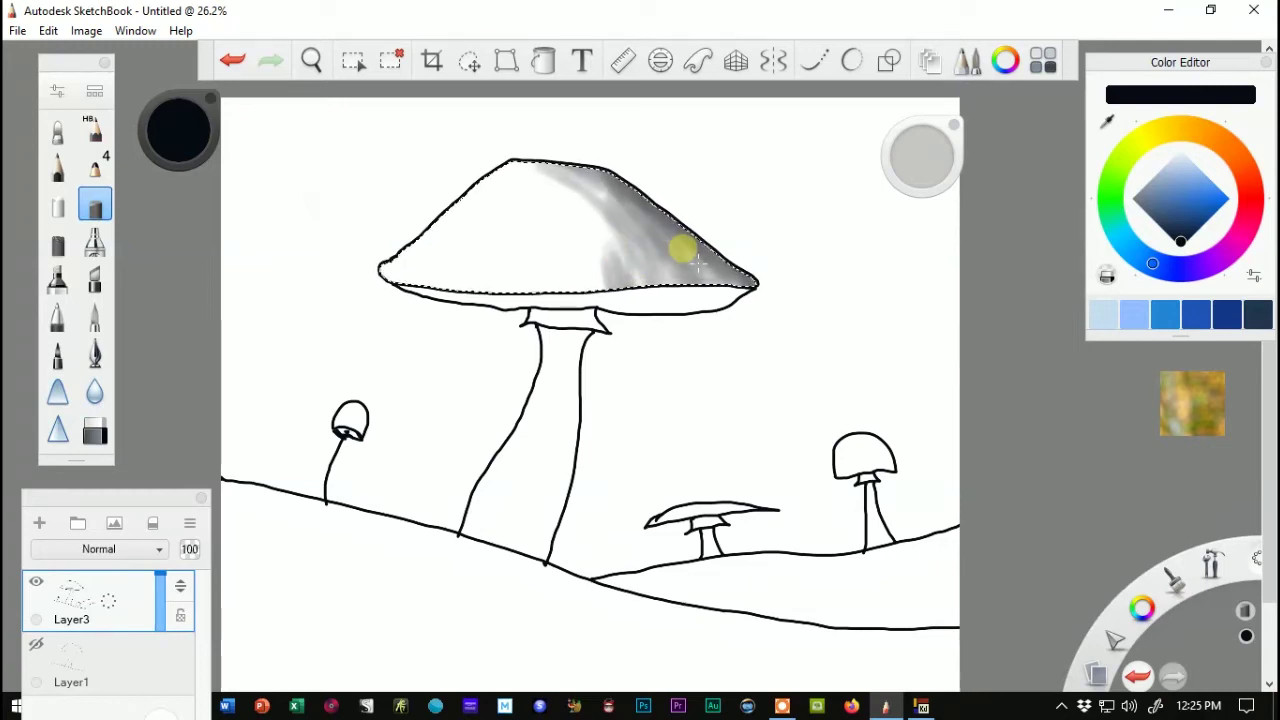
left_click_drag(697, 262, 548, 322)
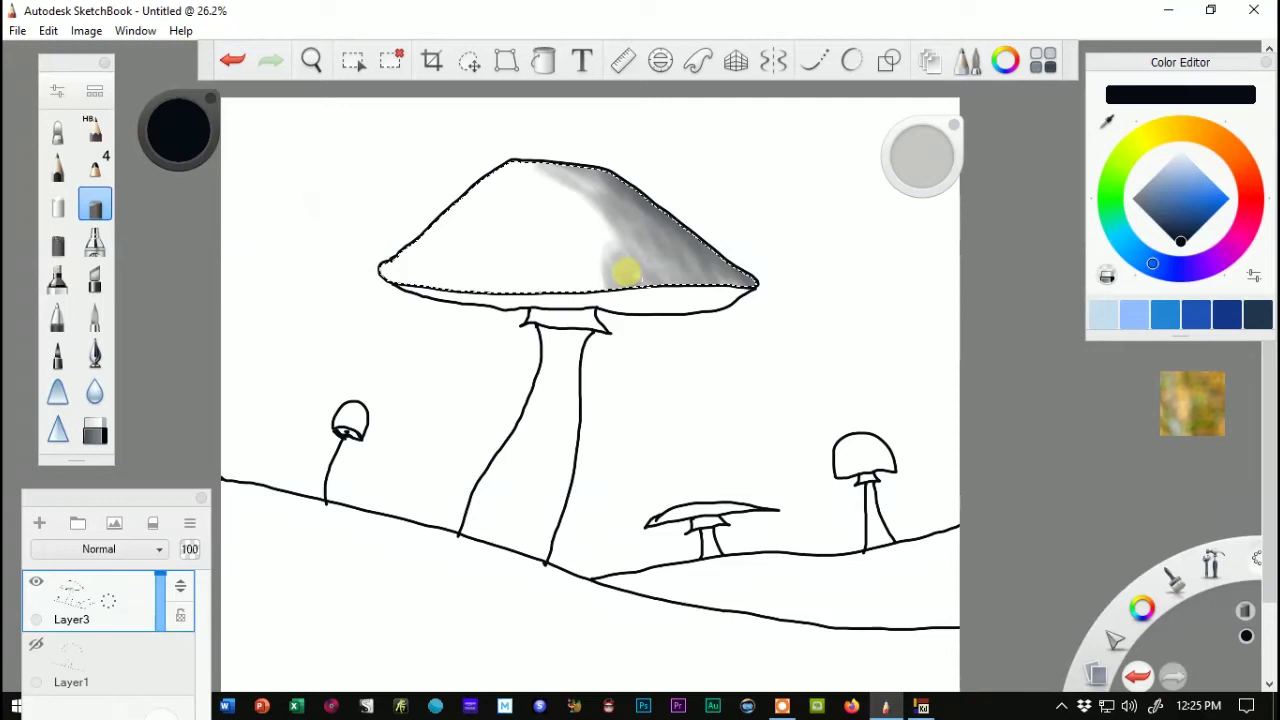
left_click(57, 128)
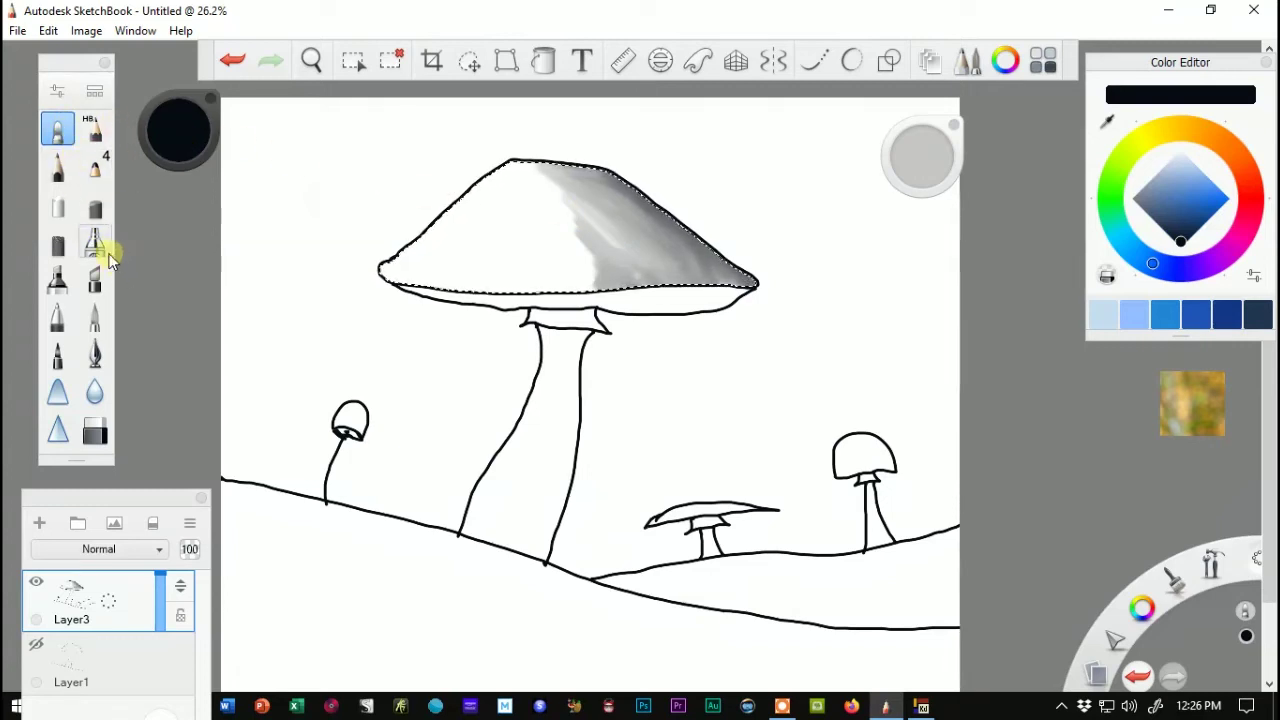
Select the cap's underside band and paint it dark grey, darkest under the right end
left_click(390, 64)
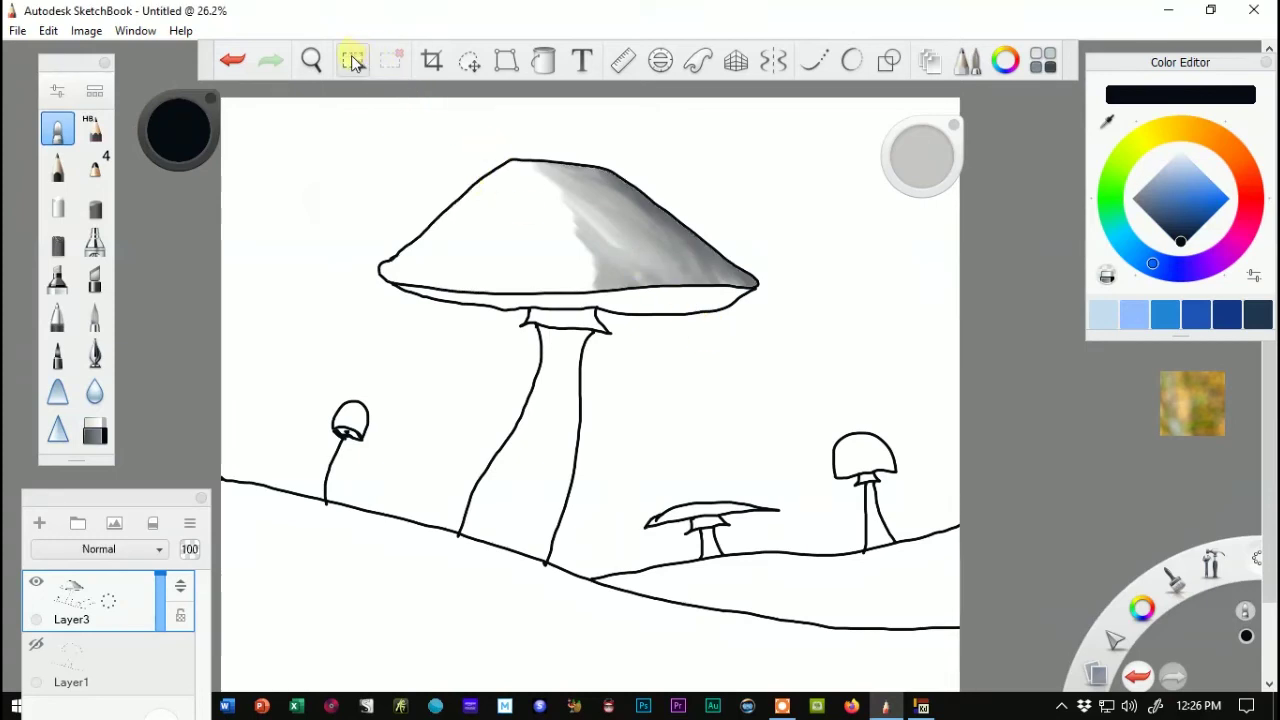
left_click(352, 62)
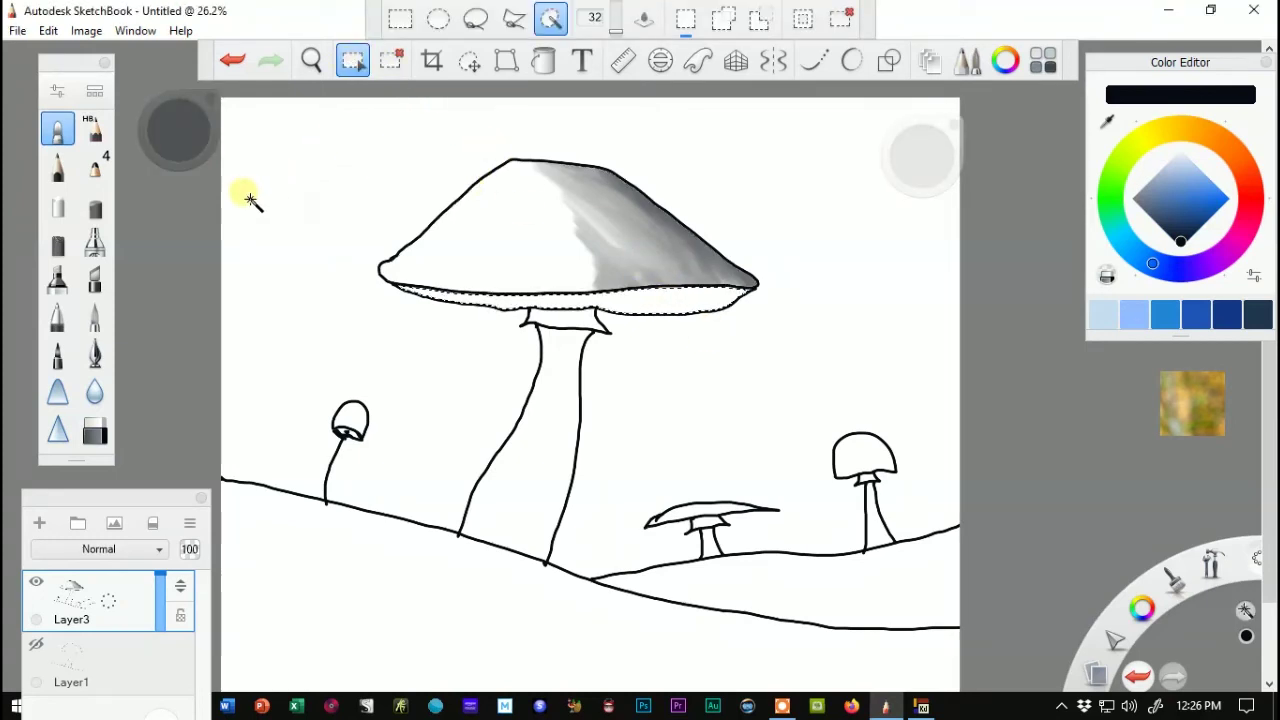
left_click(95, 205)
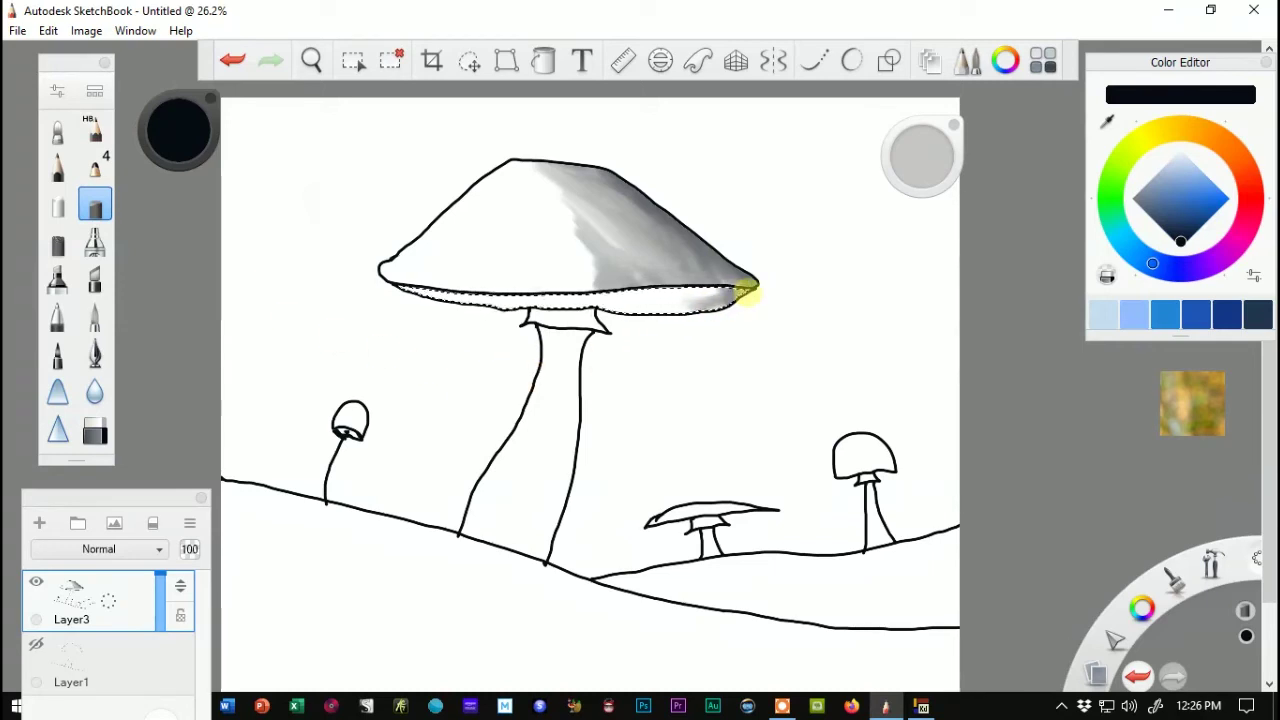
left_click_drag(747, 291, 747, 291)
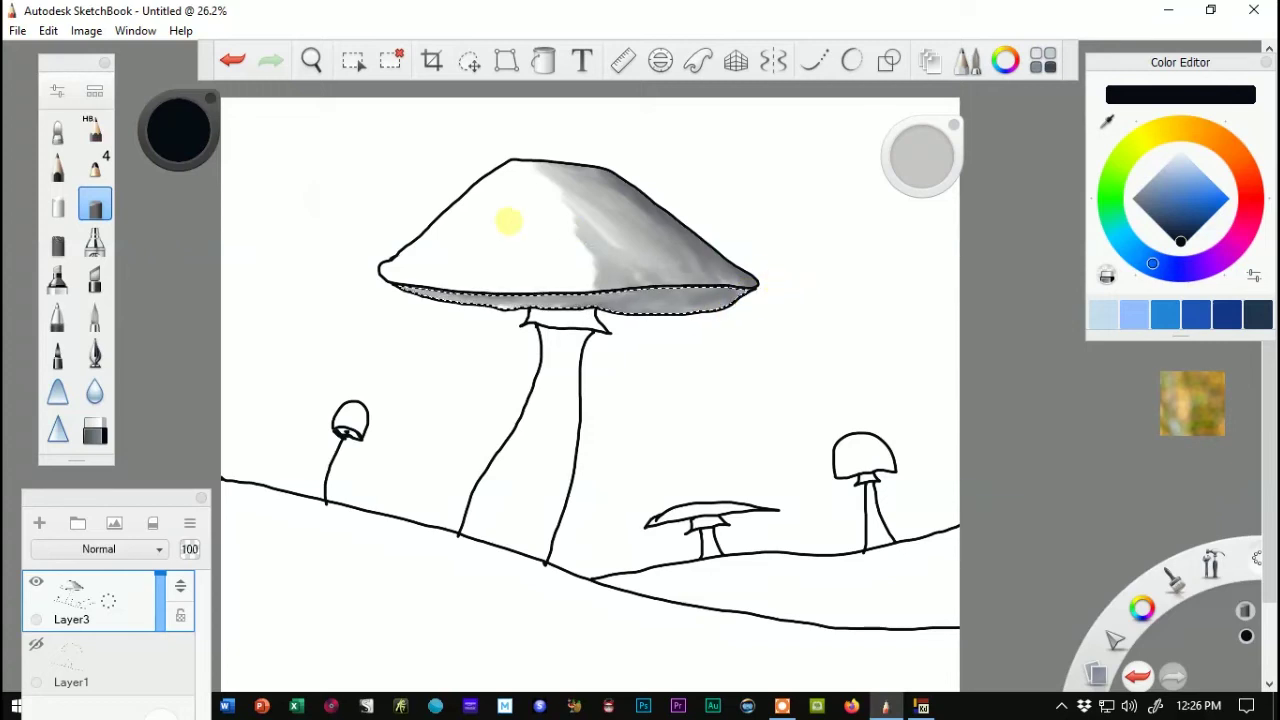
left_click(55, 245)
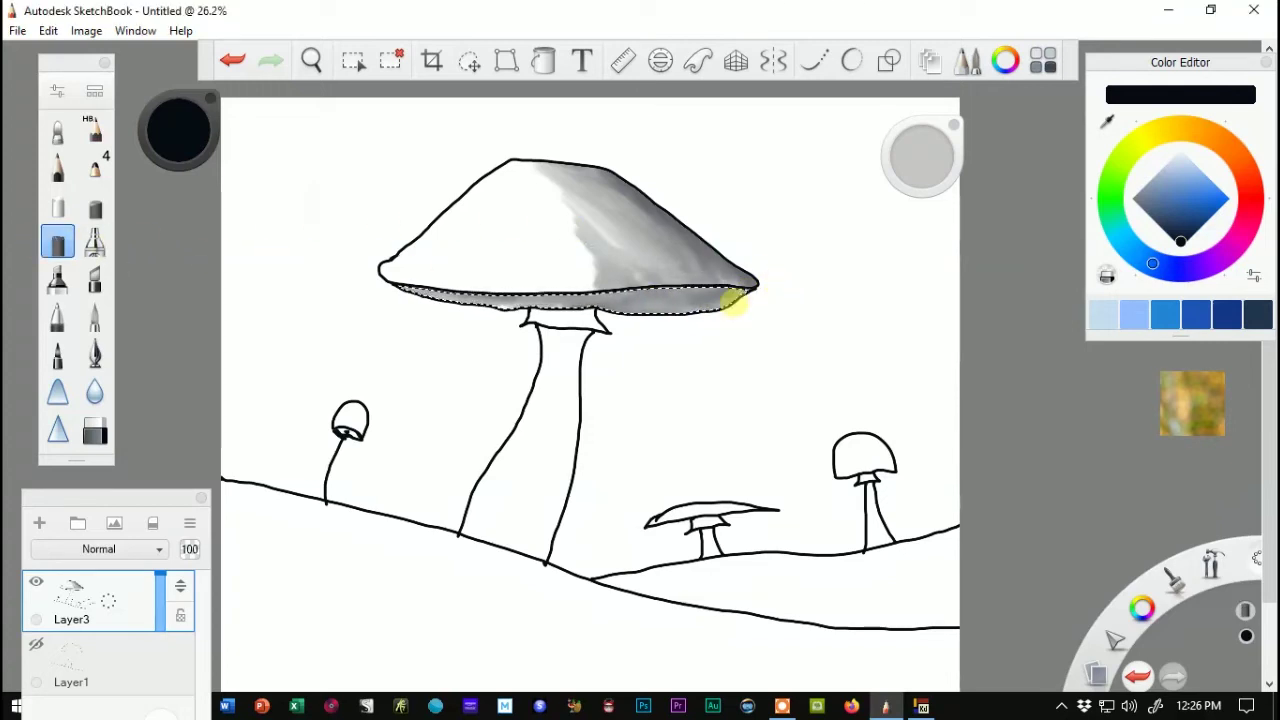
mouse_move(737, 293)
left_mouse_down()
mouse_move(604, 303)
mouse_move(627, 307)
mouse_move(500, 300)
mouse_move(639, 302)
mouse_move(425, 293)
mouse_move(553, 300)
mouse_move(452, 293)
left_mouse_up()
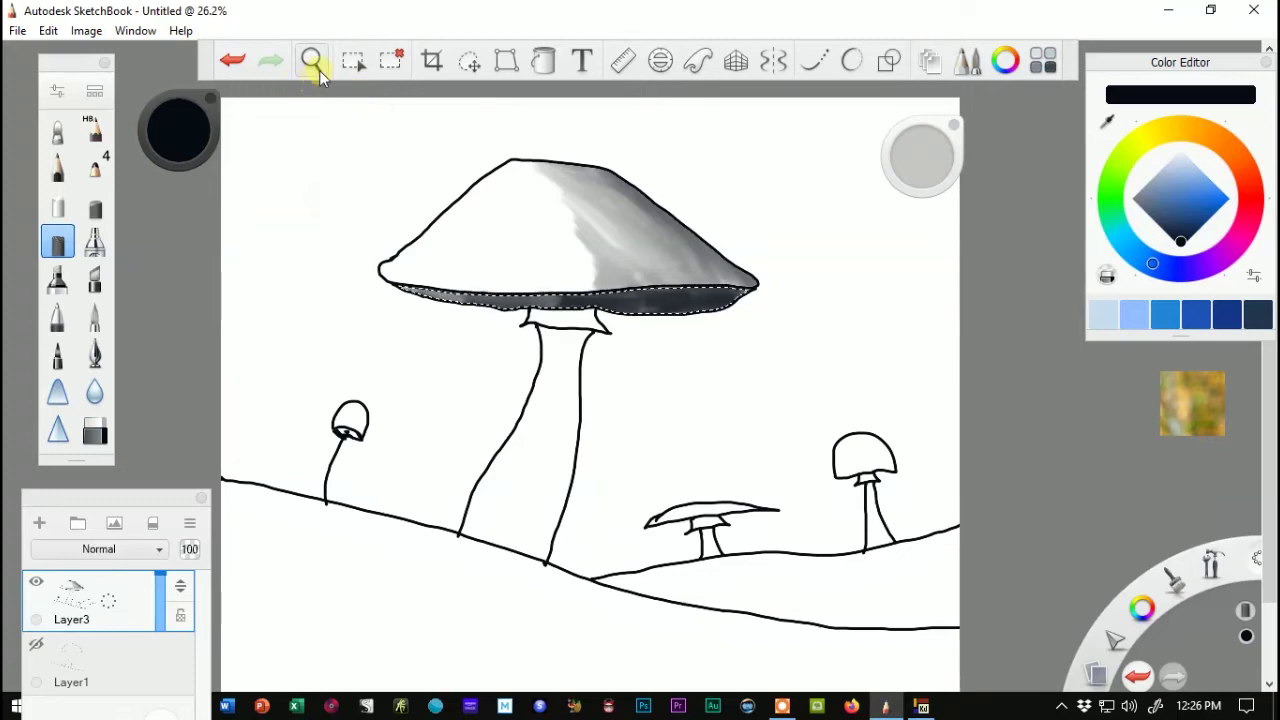
Magic-wand select the gill area below the cap and fill it with dark grey marker
left_click(388, 62)
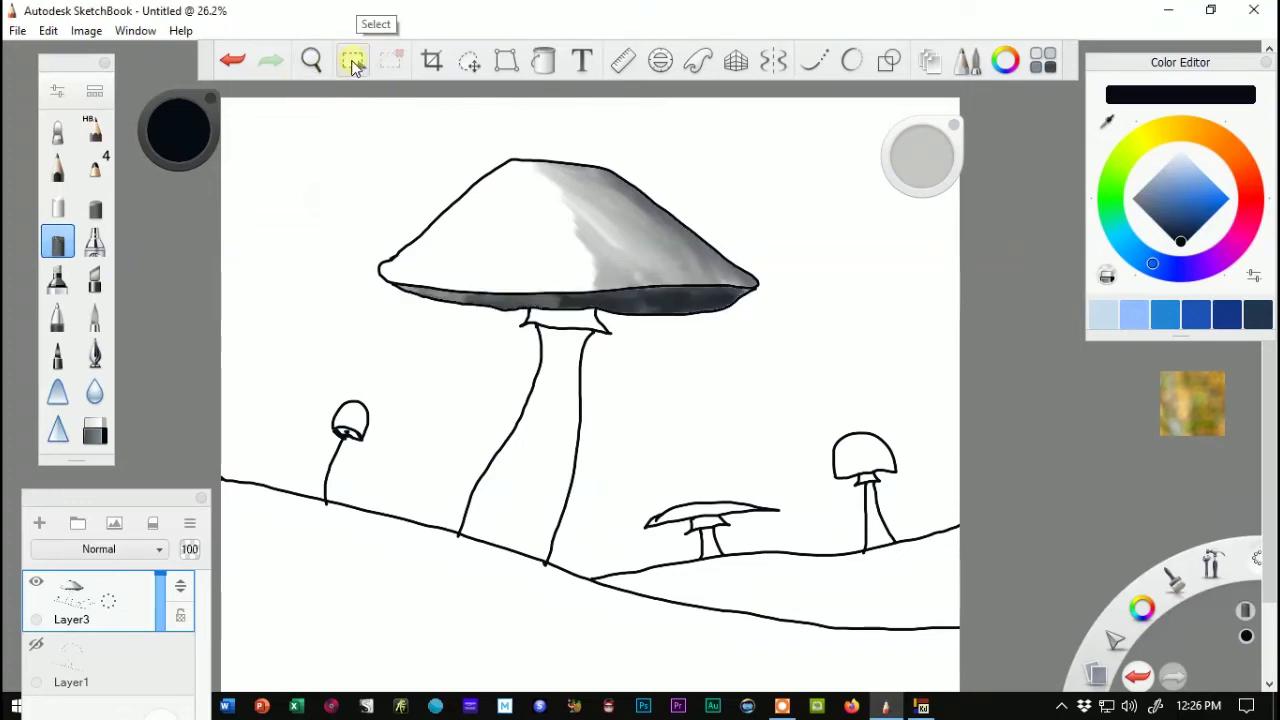
left_click(354, 60)
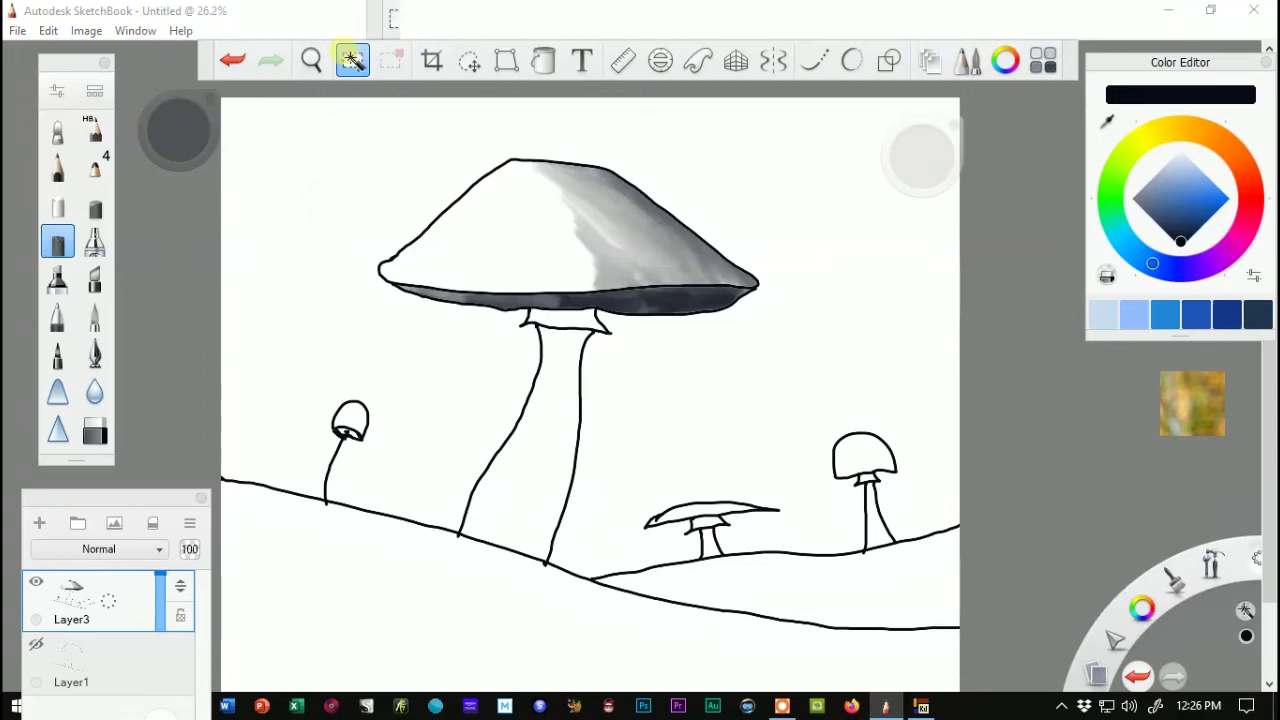
left_click(578, 327)
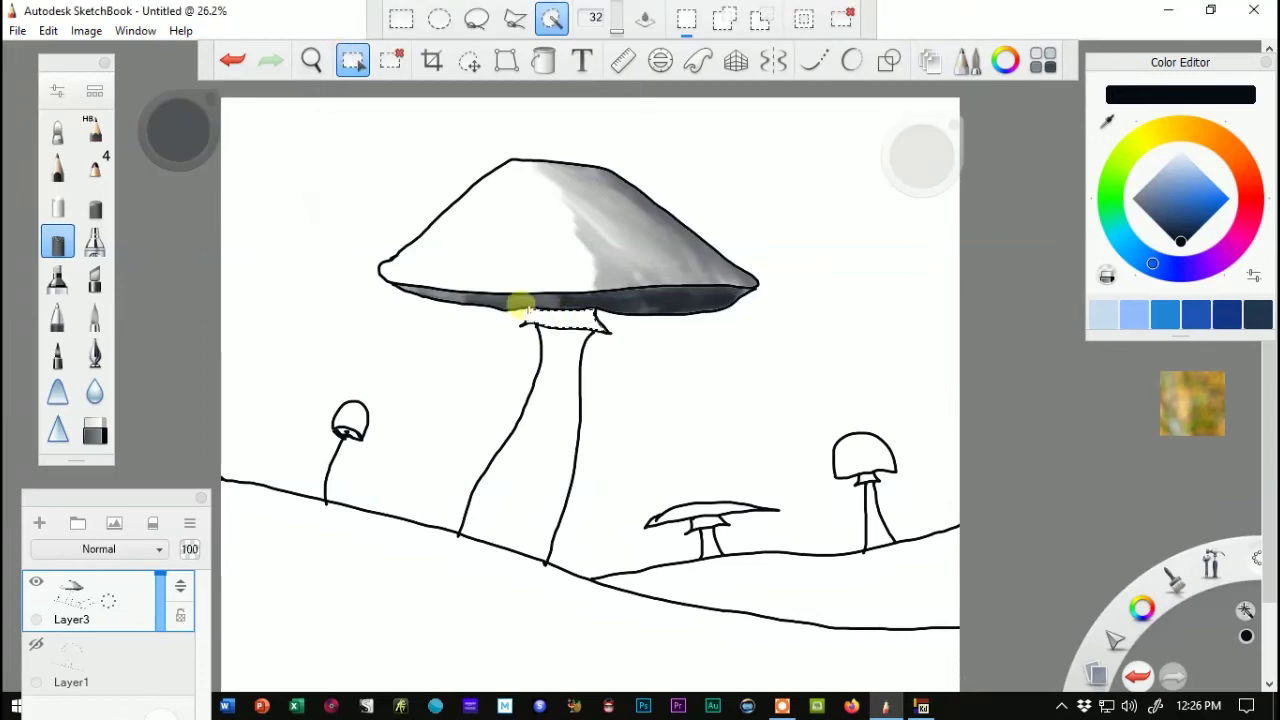
left_click(57, 247)
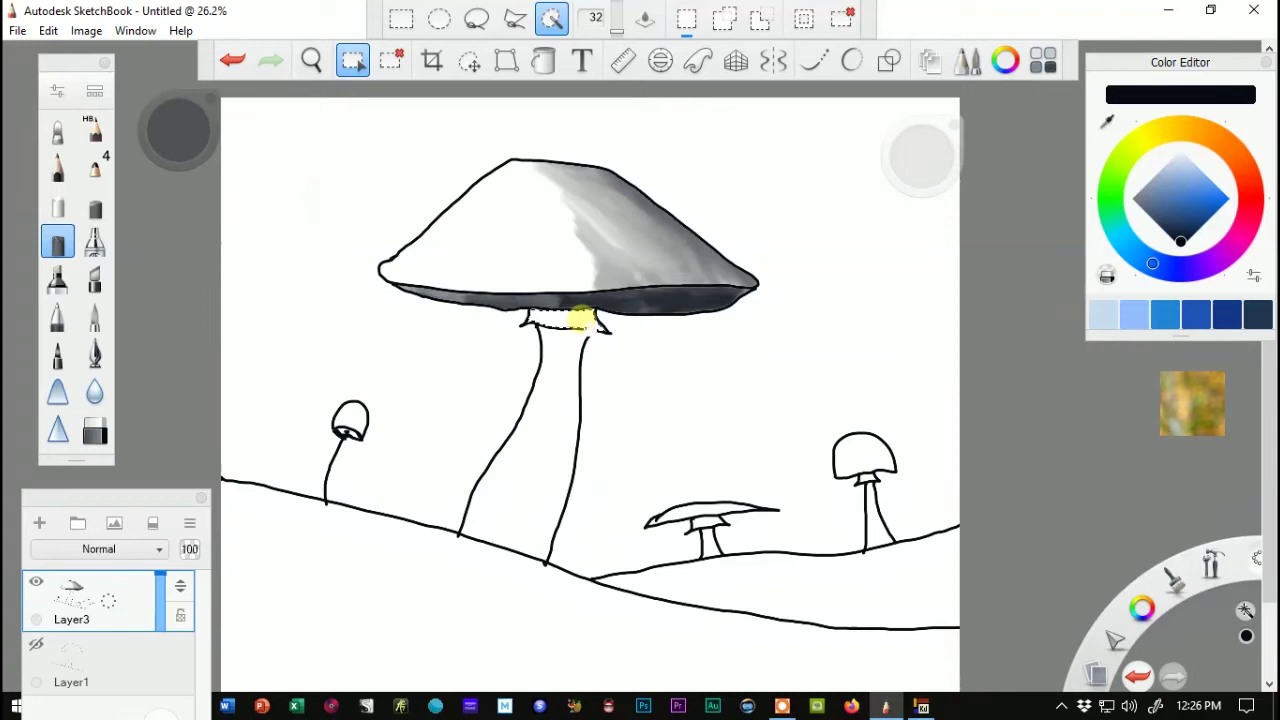
left_click(57, 243)
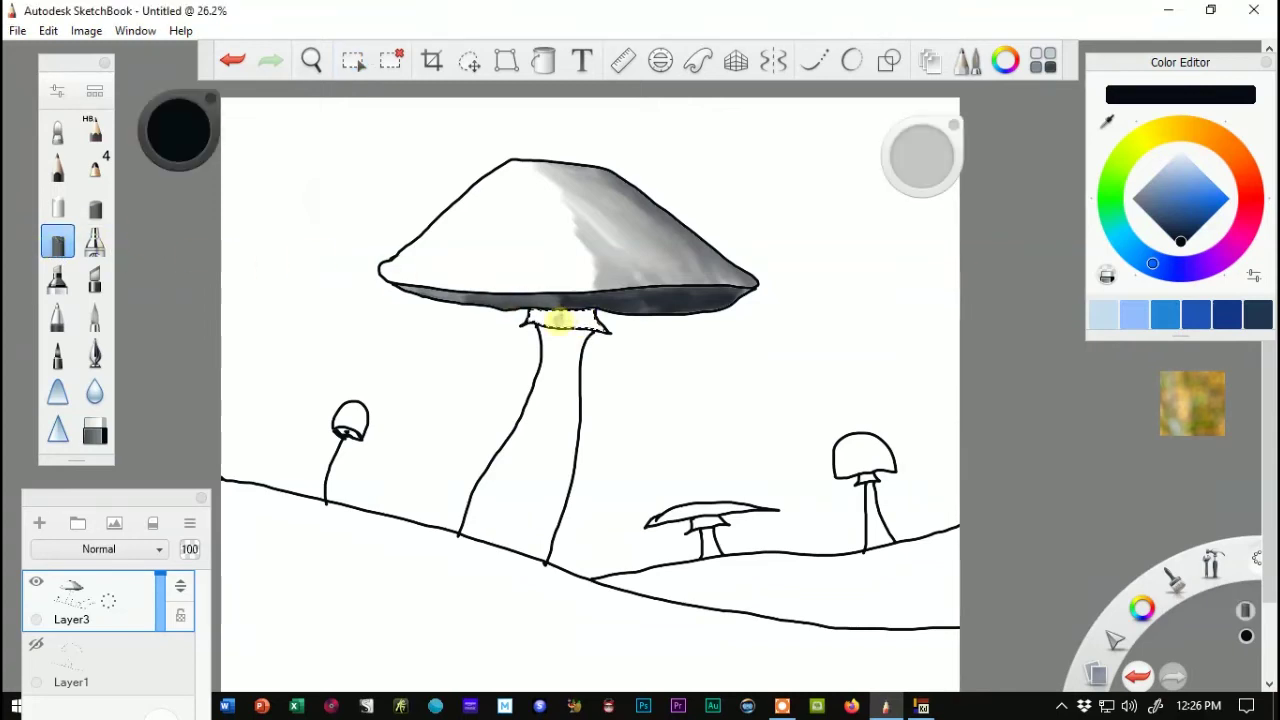
left_click_drag(573, 316, 586, 309)
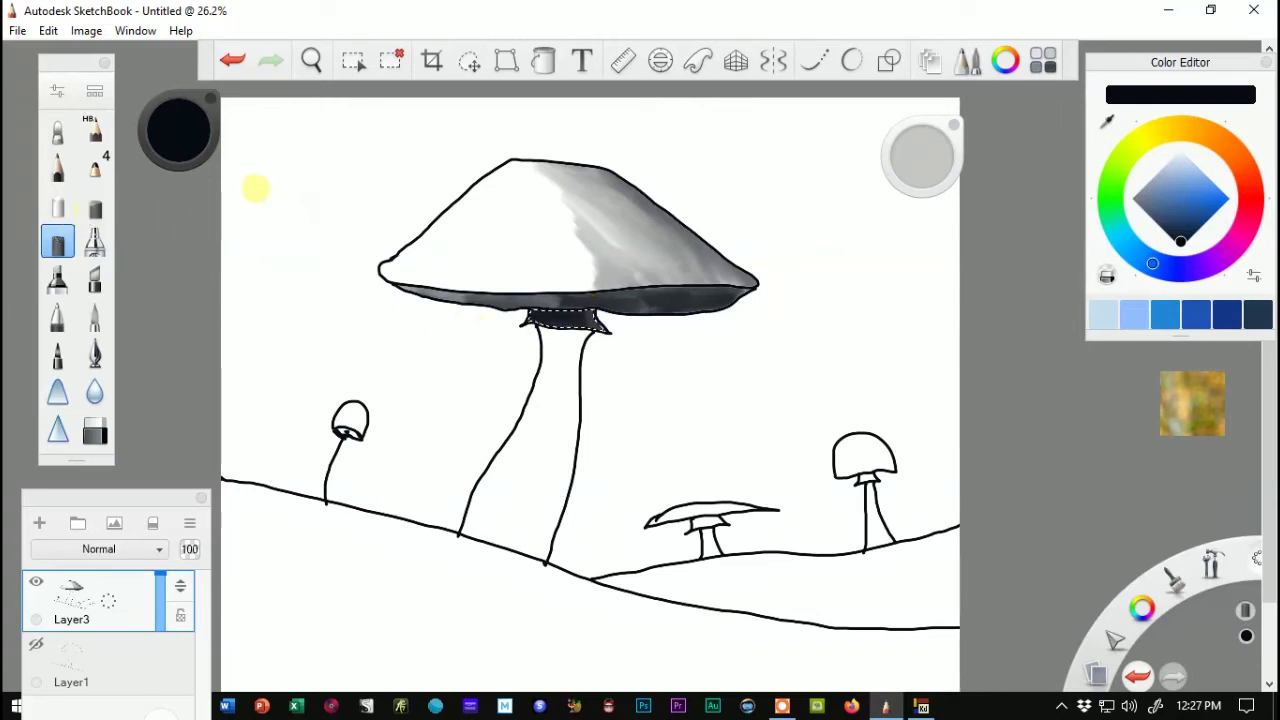
Clear the cap selection and magic-wand select the large mushroom's stalk
left_click(390, 58)
left_click(352, 64)
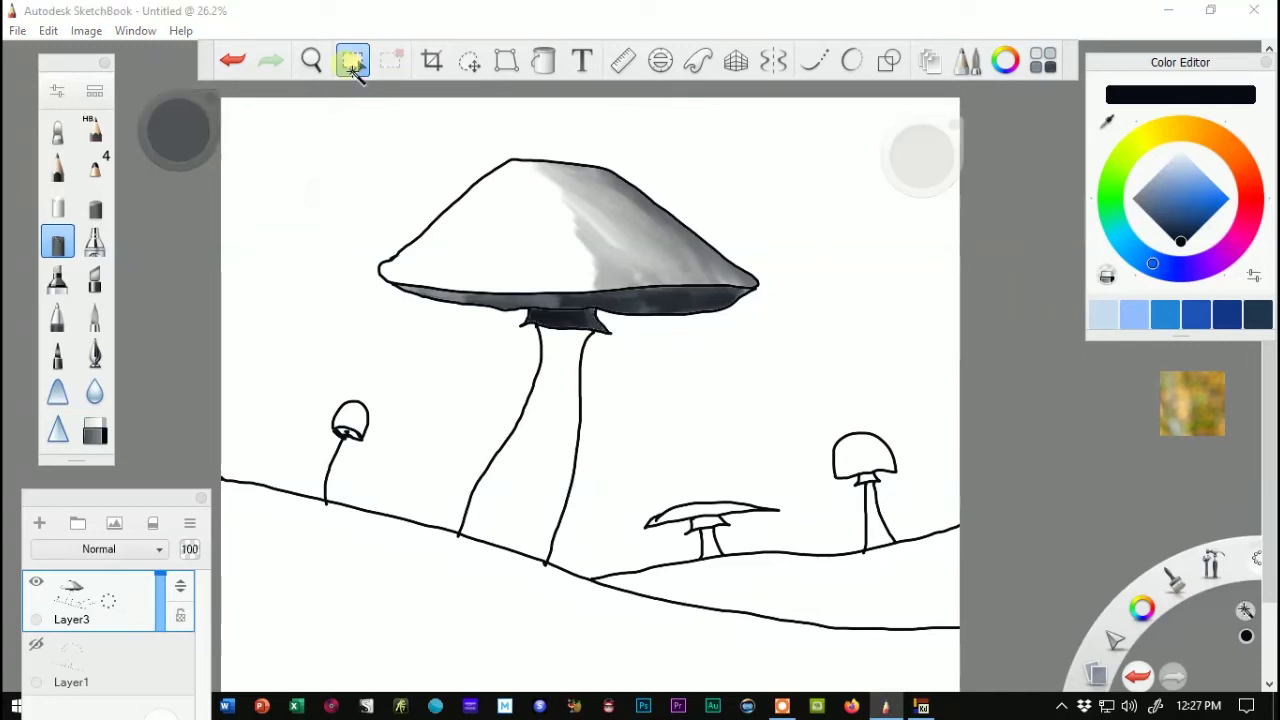
left_click(534, 420)
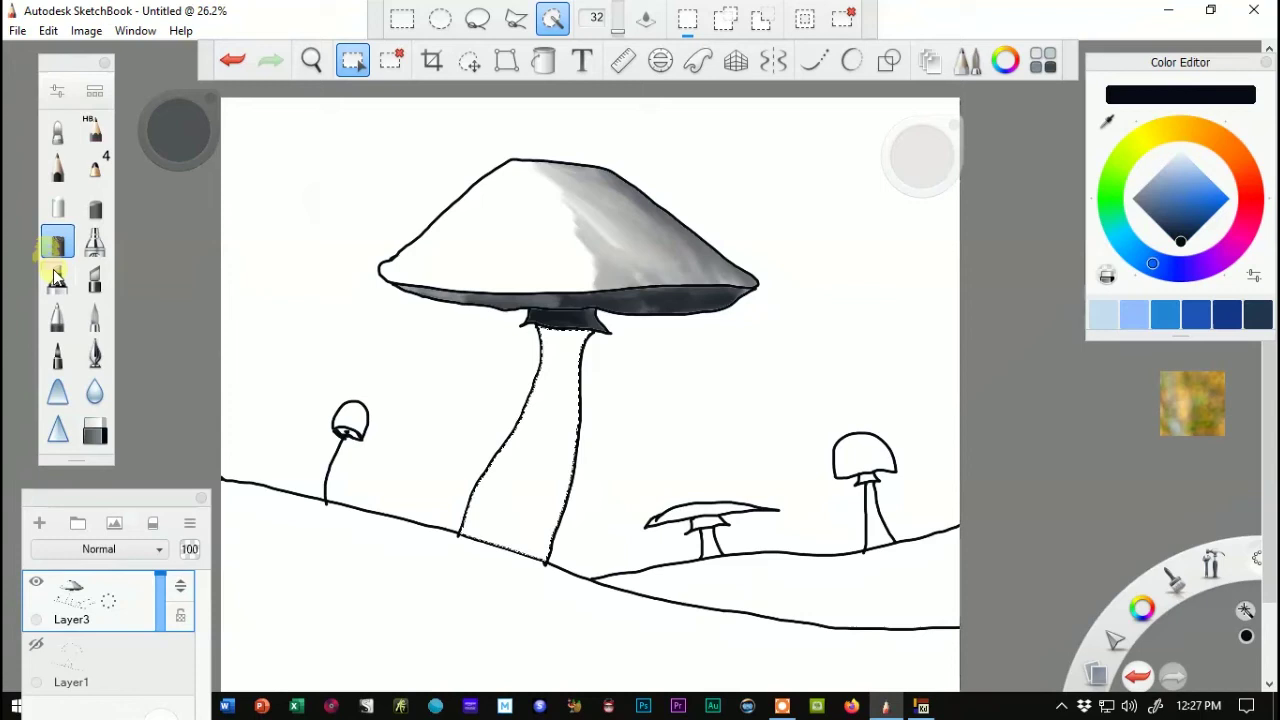
Airbrush grey shading down the stalk's right side and darker along its left edge
left_click(95, 205)
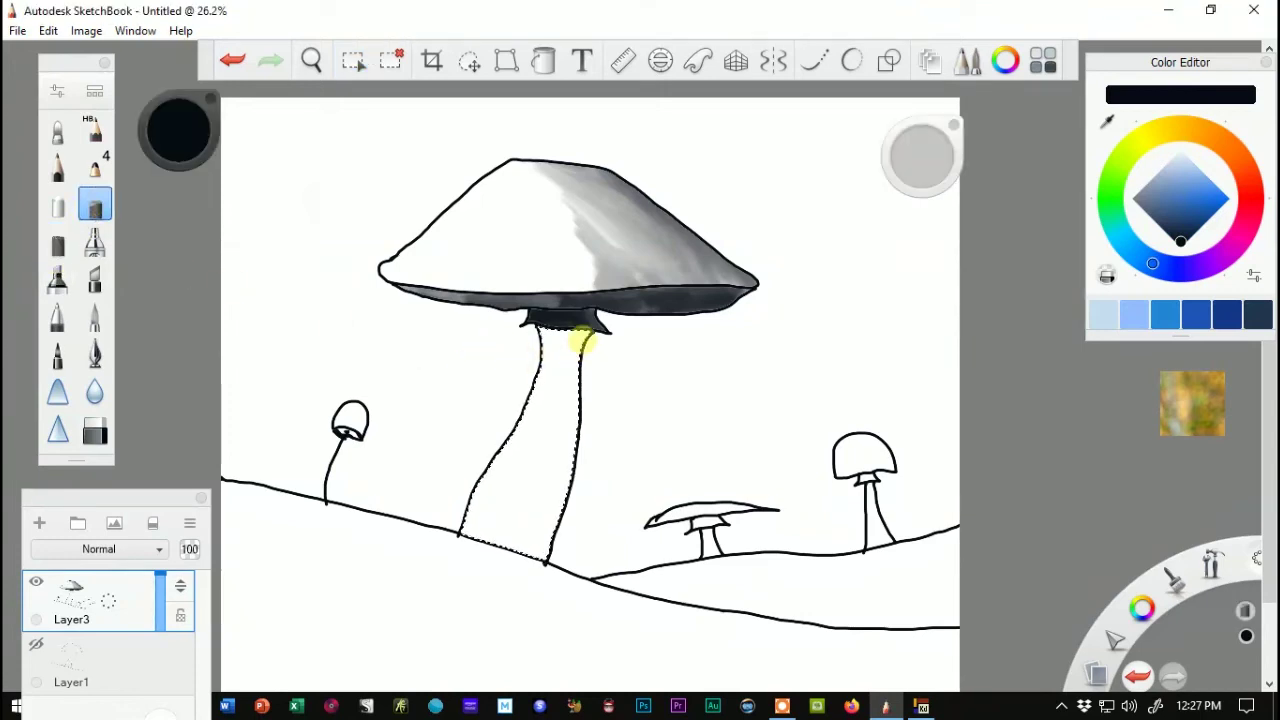
left_click(57, 206)
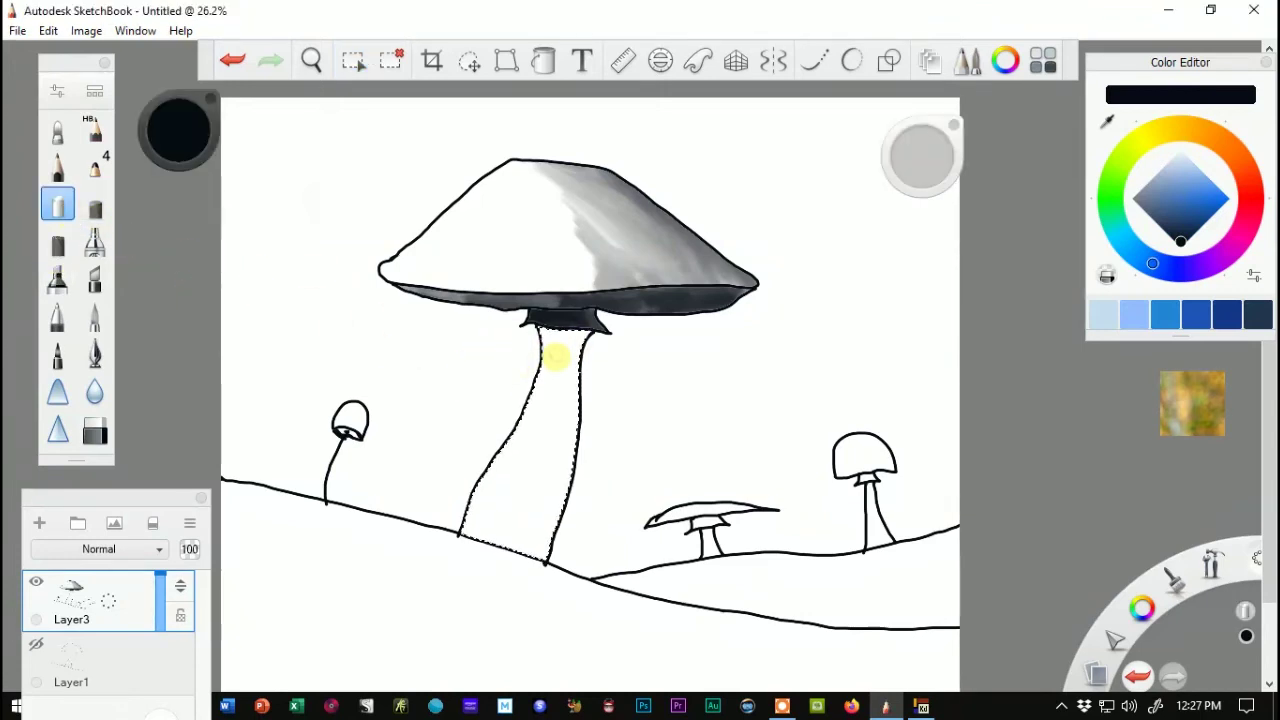
left_click_drag(578, 340, 580, 340)
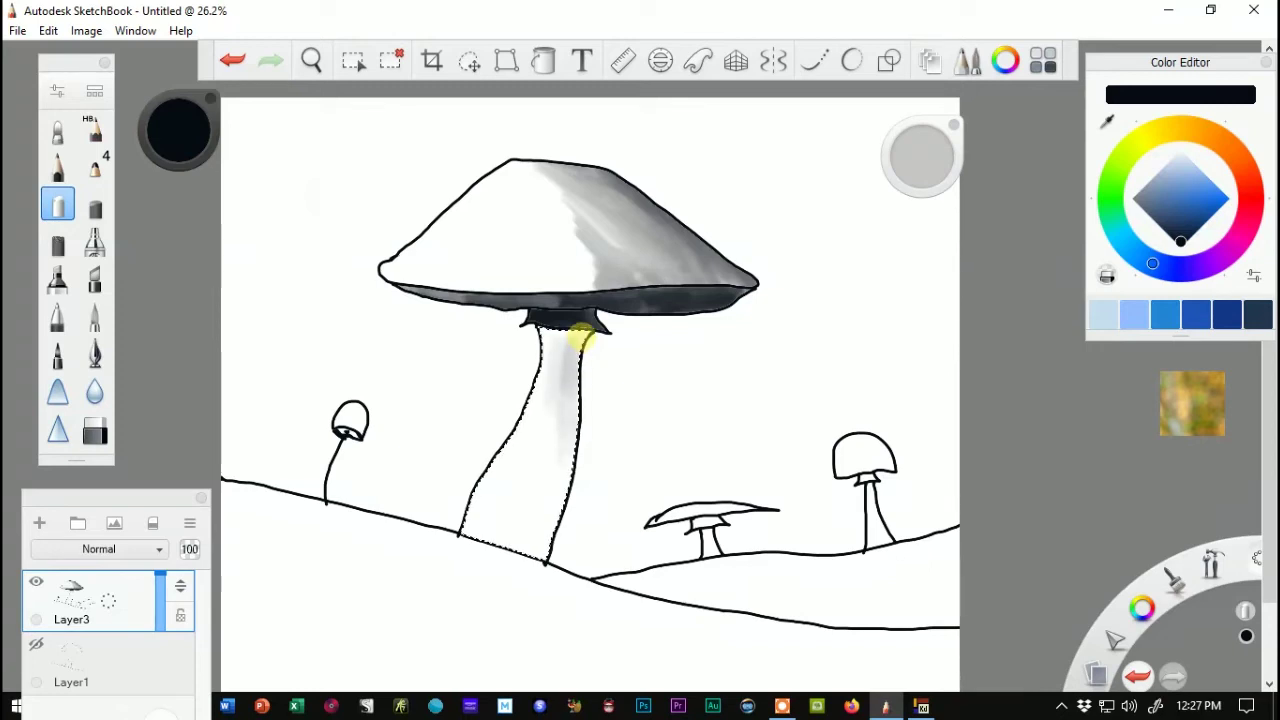
left_click_drag(556, 440, 546, 495)
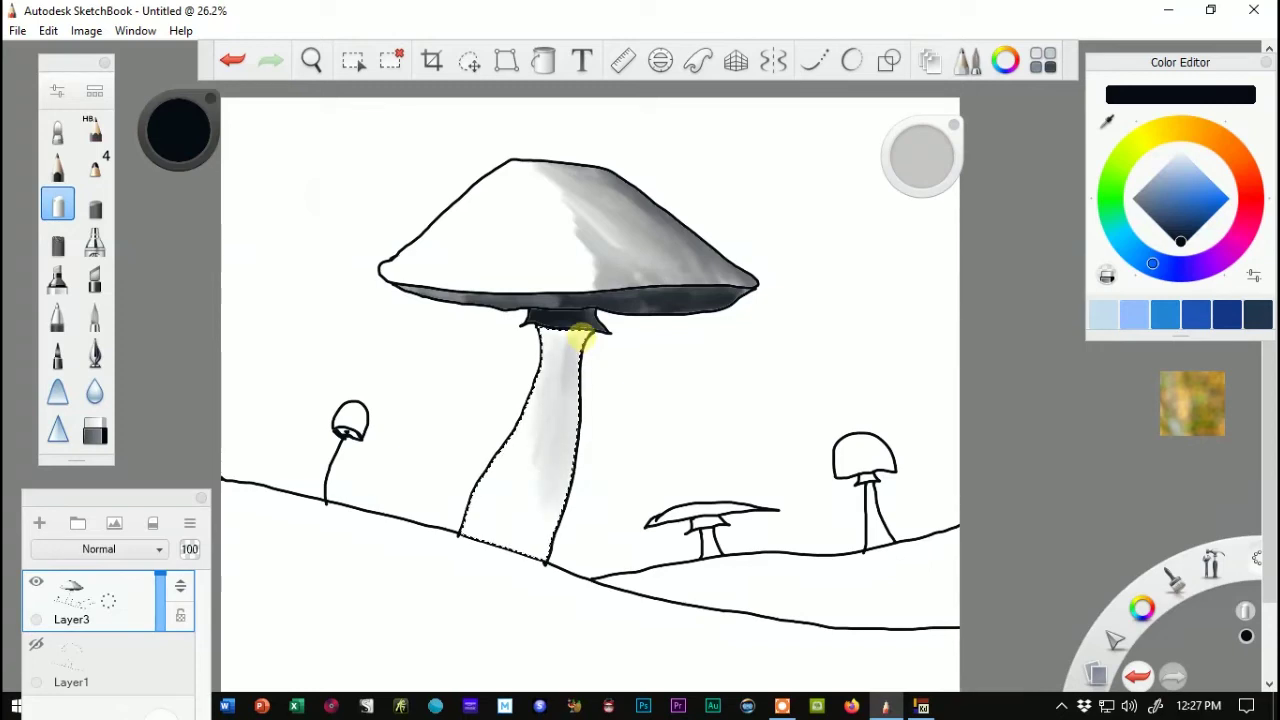
mouse_move(536, 378)
left_mouse_down()
mouse_move(521, 450)
mouse_move(530, 530)
left_mouse_up()
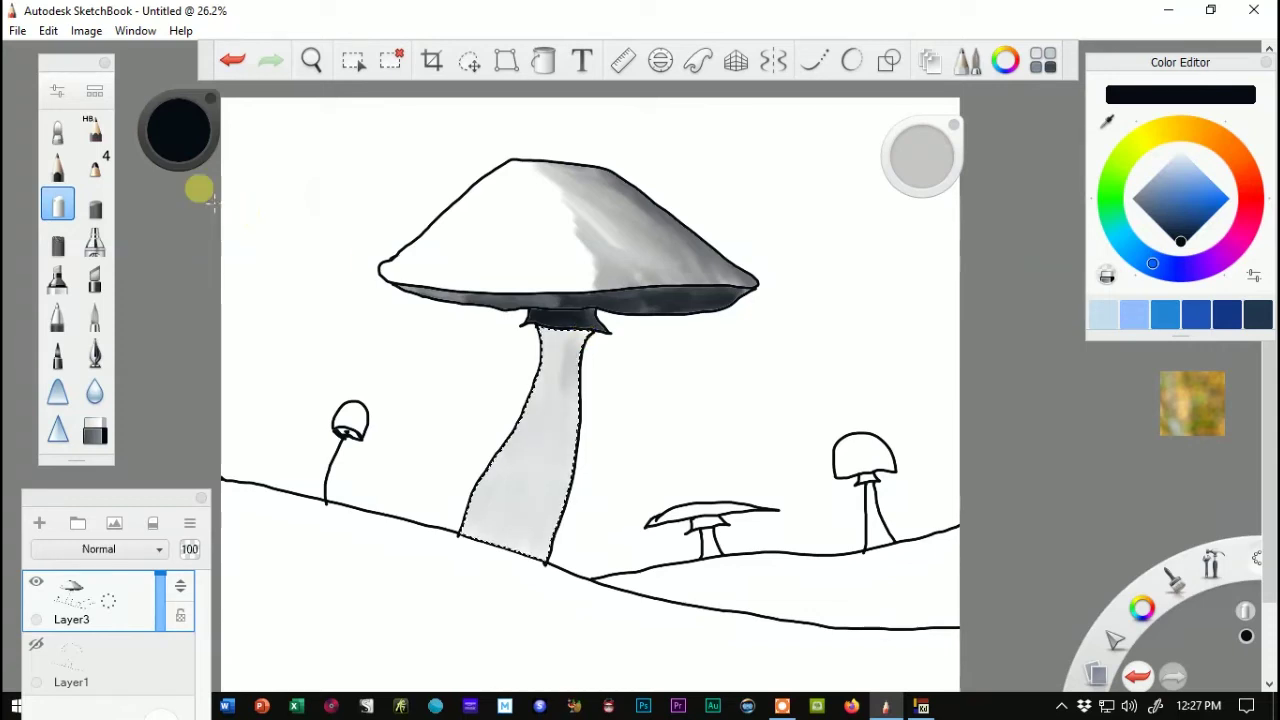
left_click(95, 205)
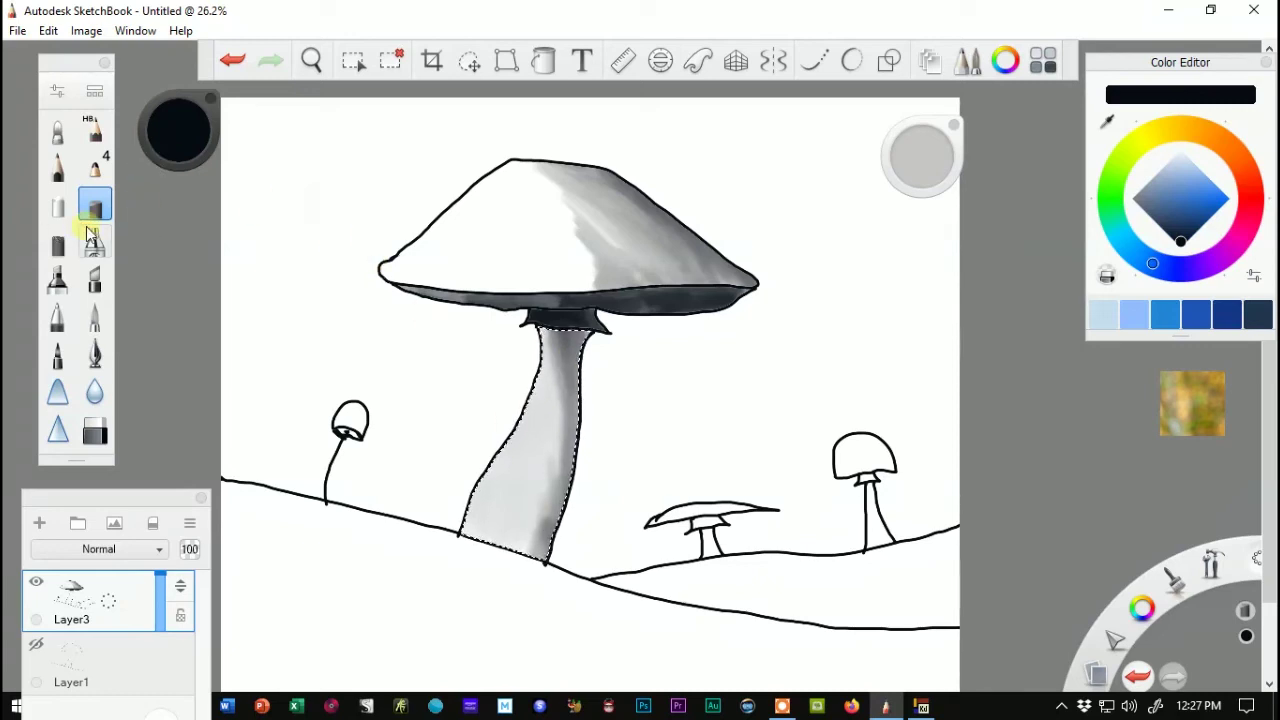
left_click(76, 466)
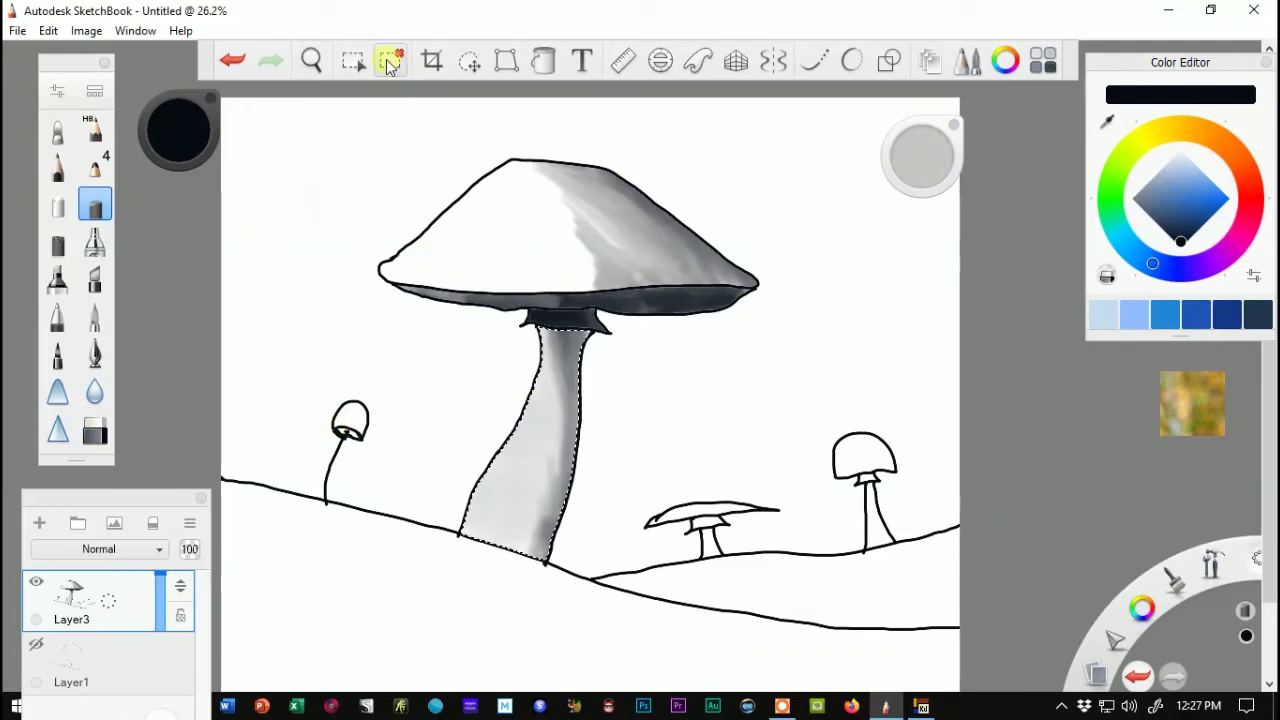
Magic-wand select the white left part of the cap and airbrush light grey over it
left_click(352, 60)
left_click(495, 202)
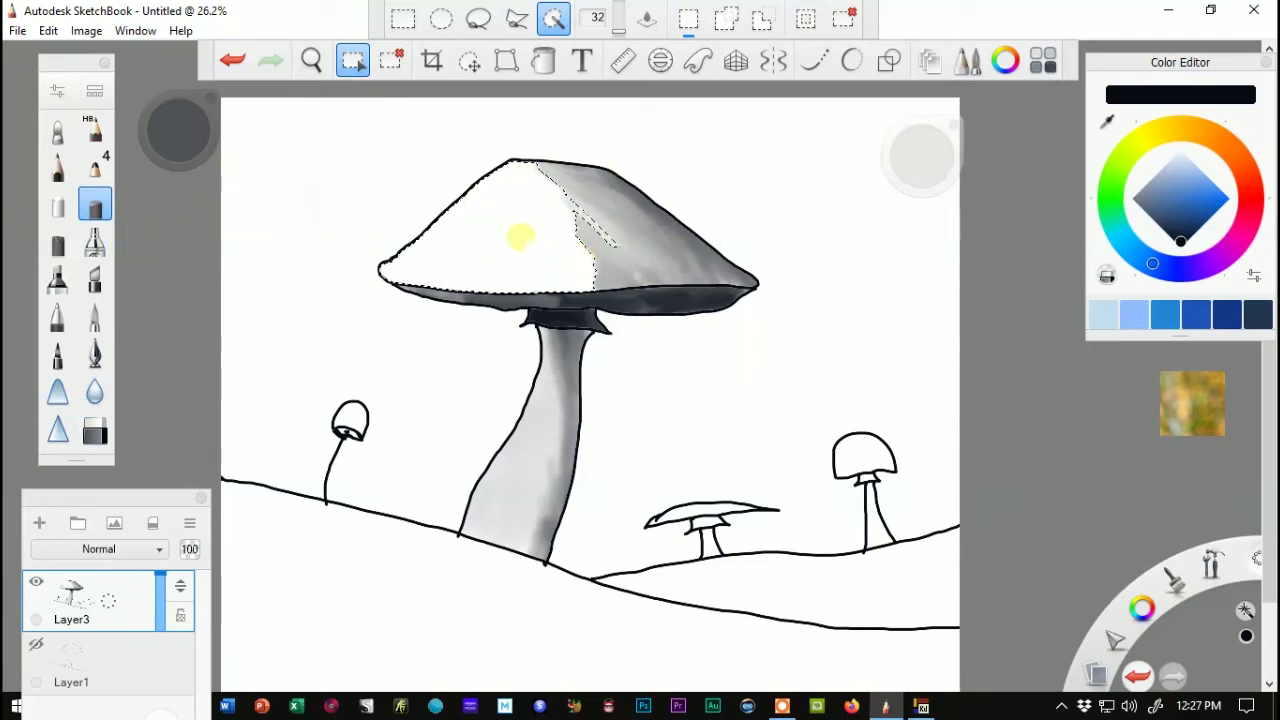
left_click(55, 205)
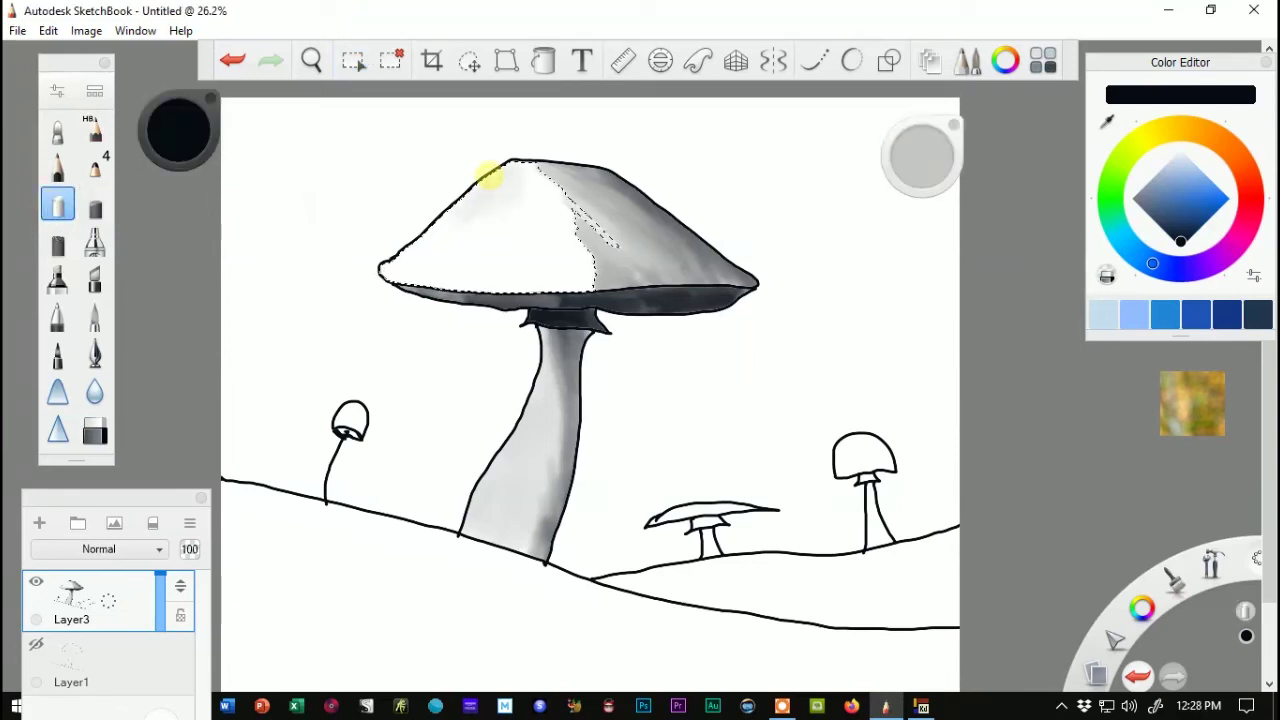
left_click_drag(489, 176, 489, 176)
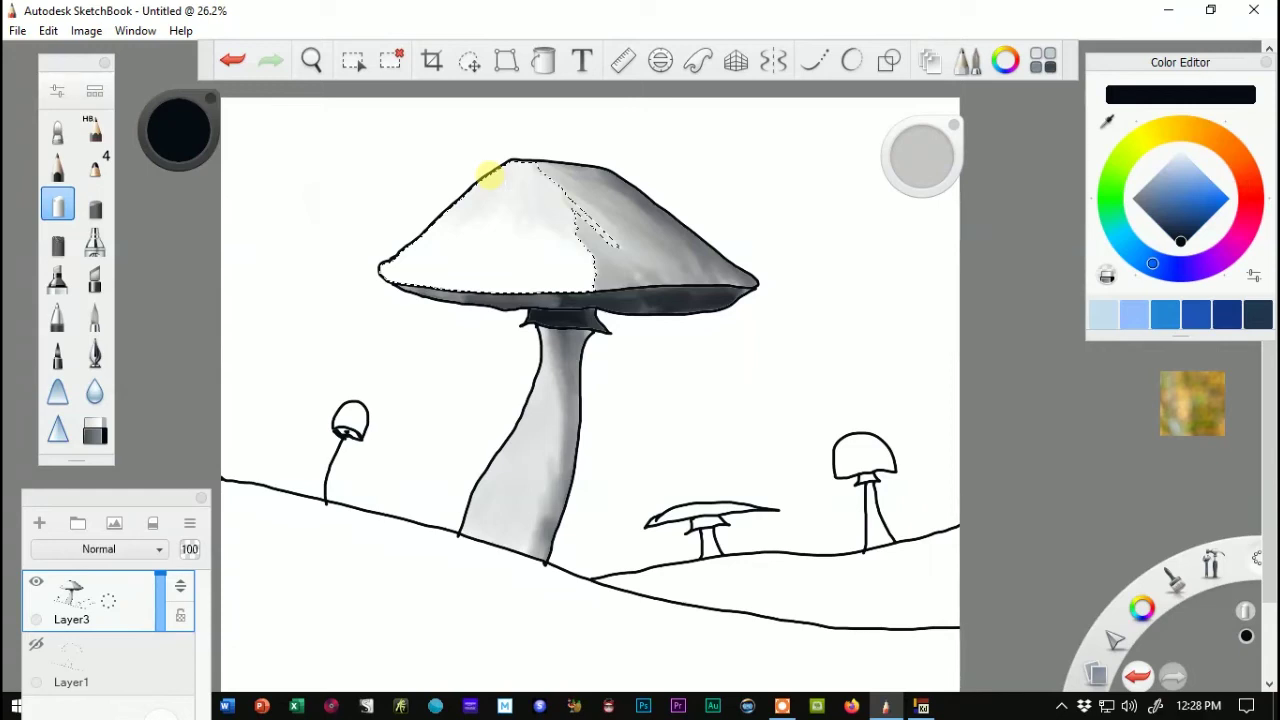
left_click_drag(460, 232, 402, 268)
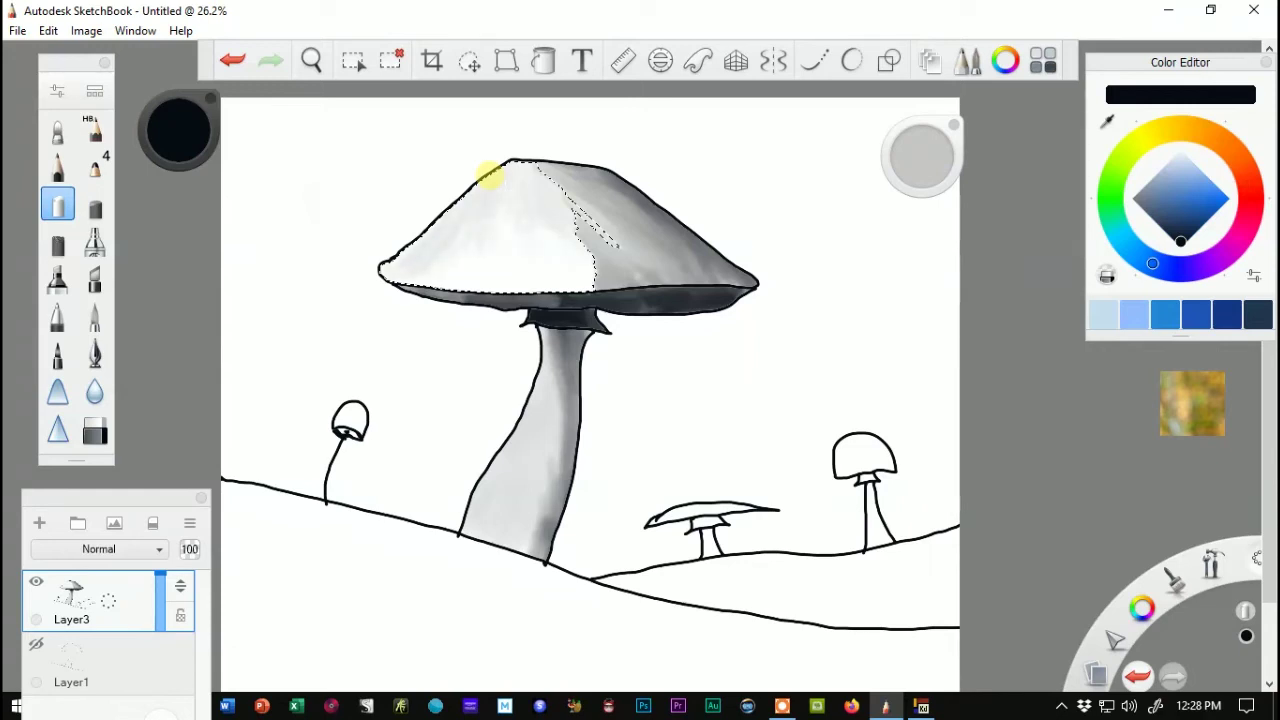
mouse_move(507, 235)
left_mouse_down()
mouse_move(512, 260)
mouse_move(565, 268)
mouse_move(575, 284)
left_mouse_up()
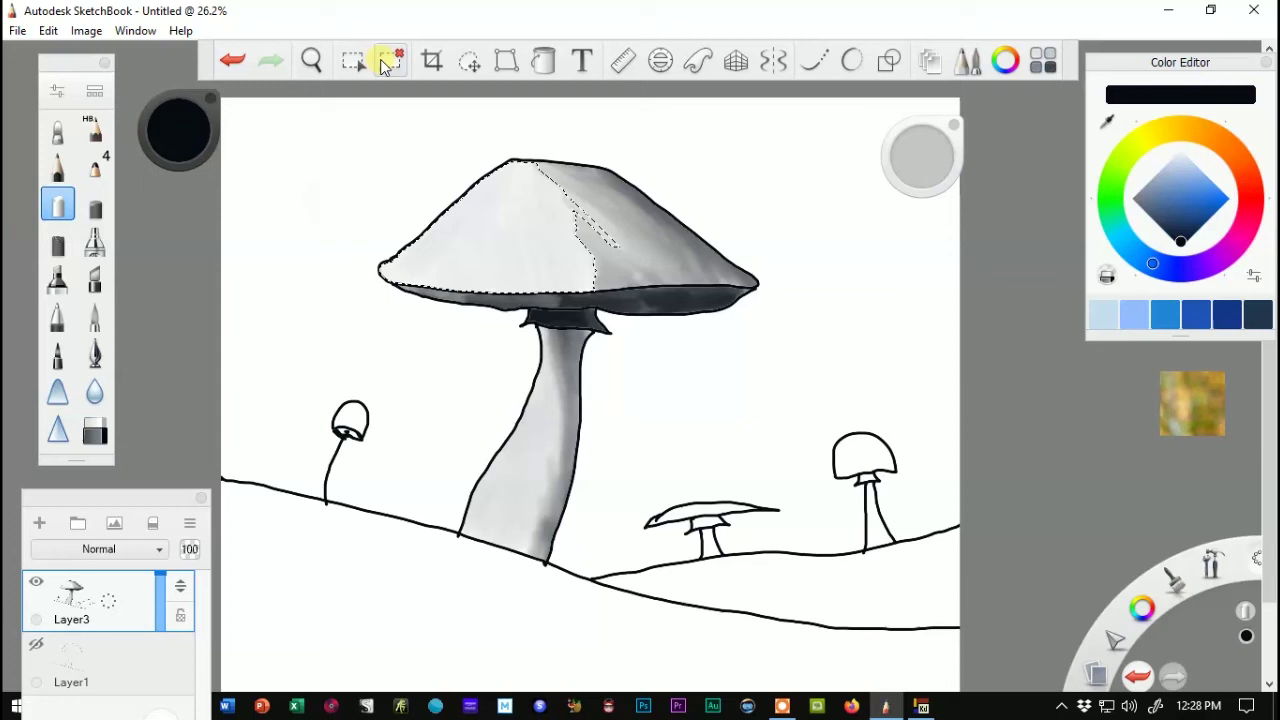
Deselect and airbrush extra grey near the cap's lower edge
left_click(389, 62)
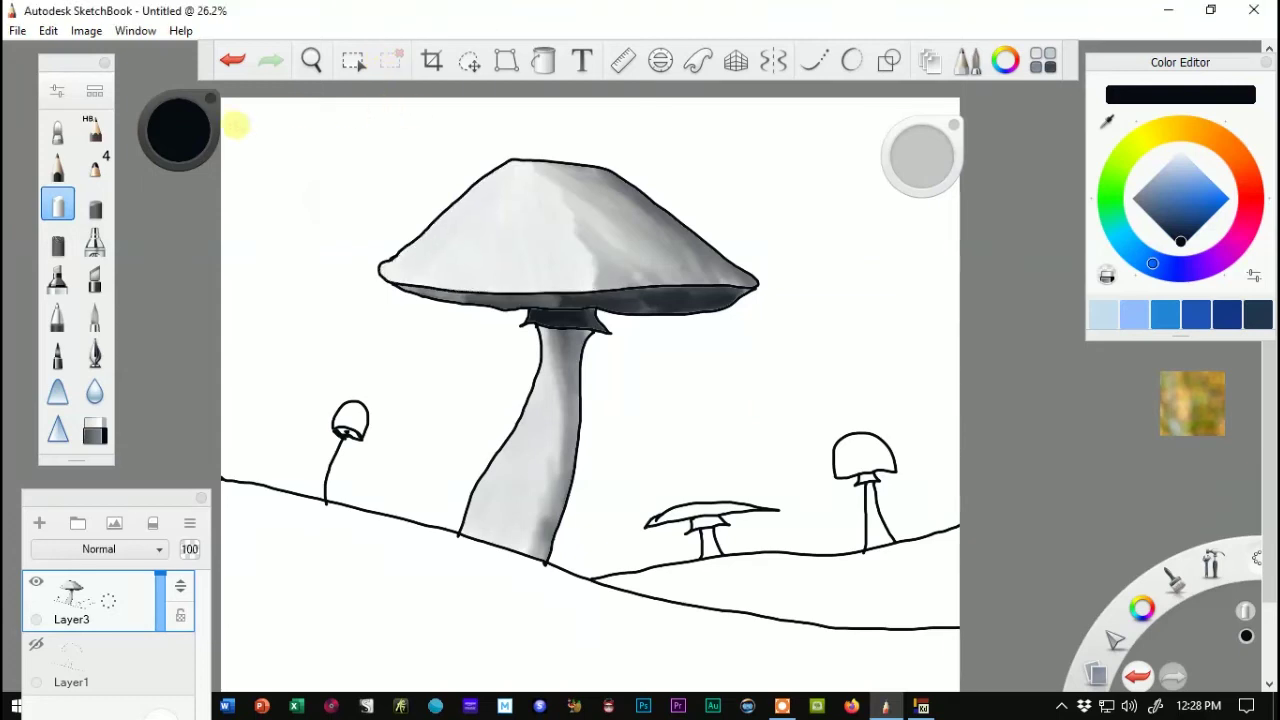
left_click(57, 129)
left_click_drag(571, 194, 587, 230)
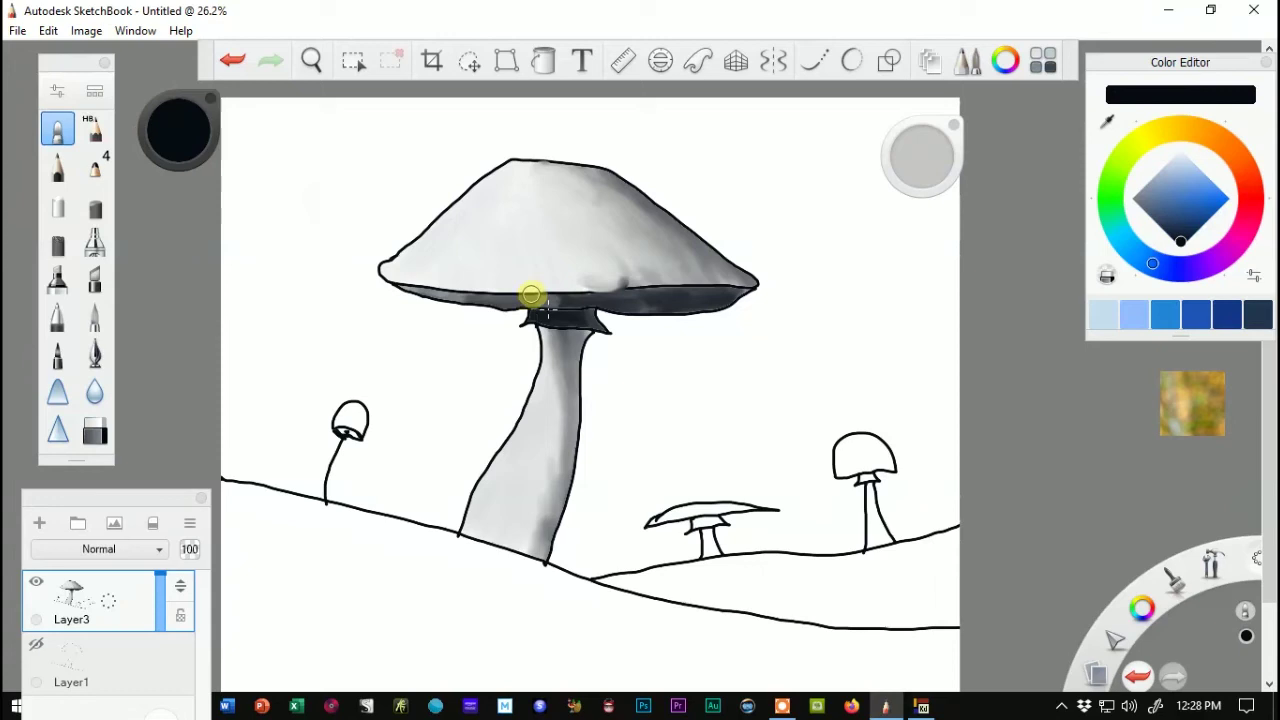
Undo the last cap stroke, switch to the pencil brush and make a small test scribble
left_click(232, 60)
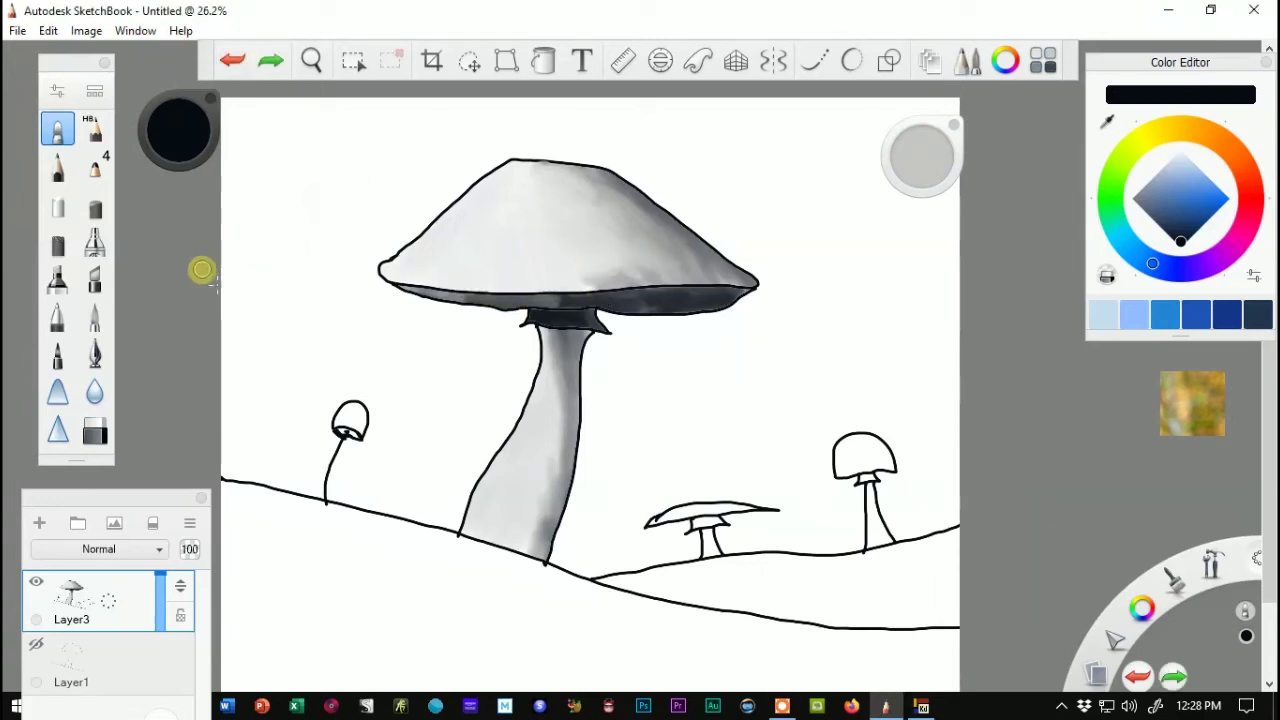
left_click(57, 170)
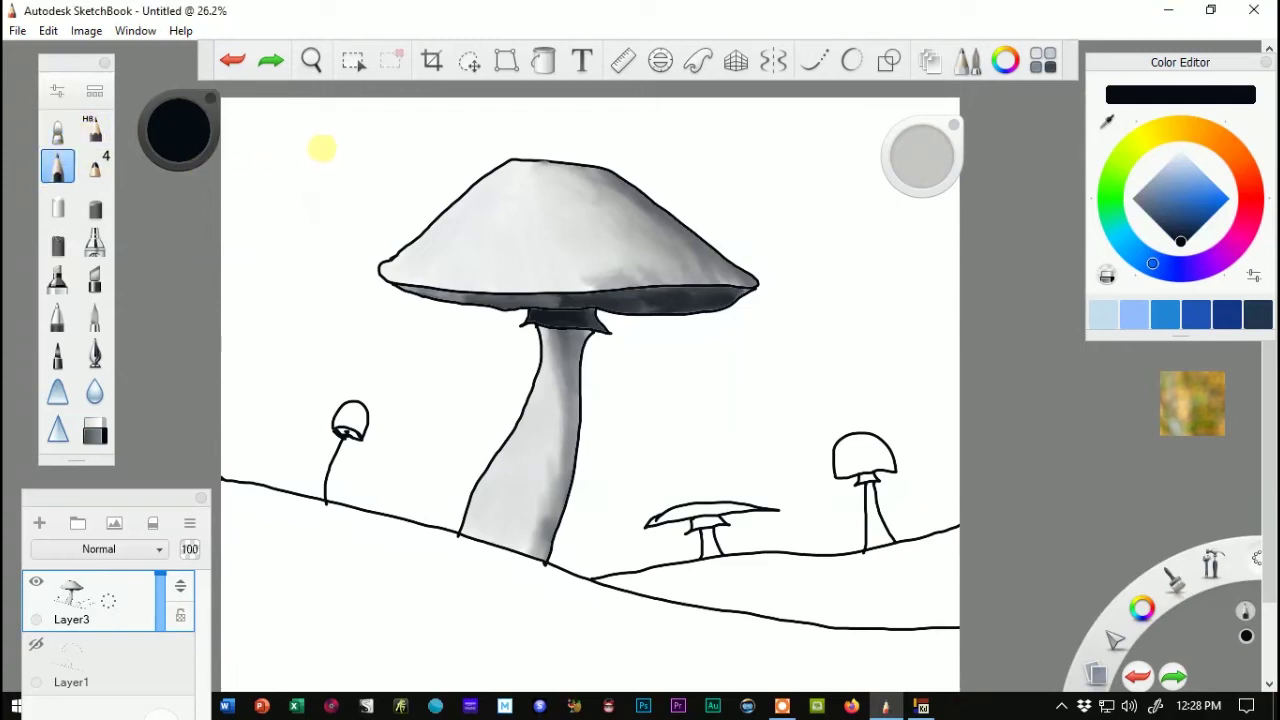
left_click_drag(316, 146, 281, 145)
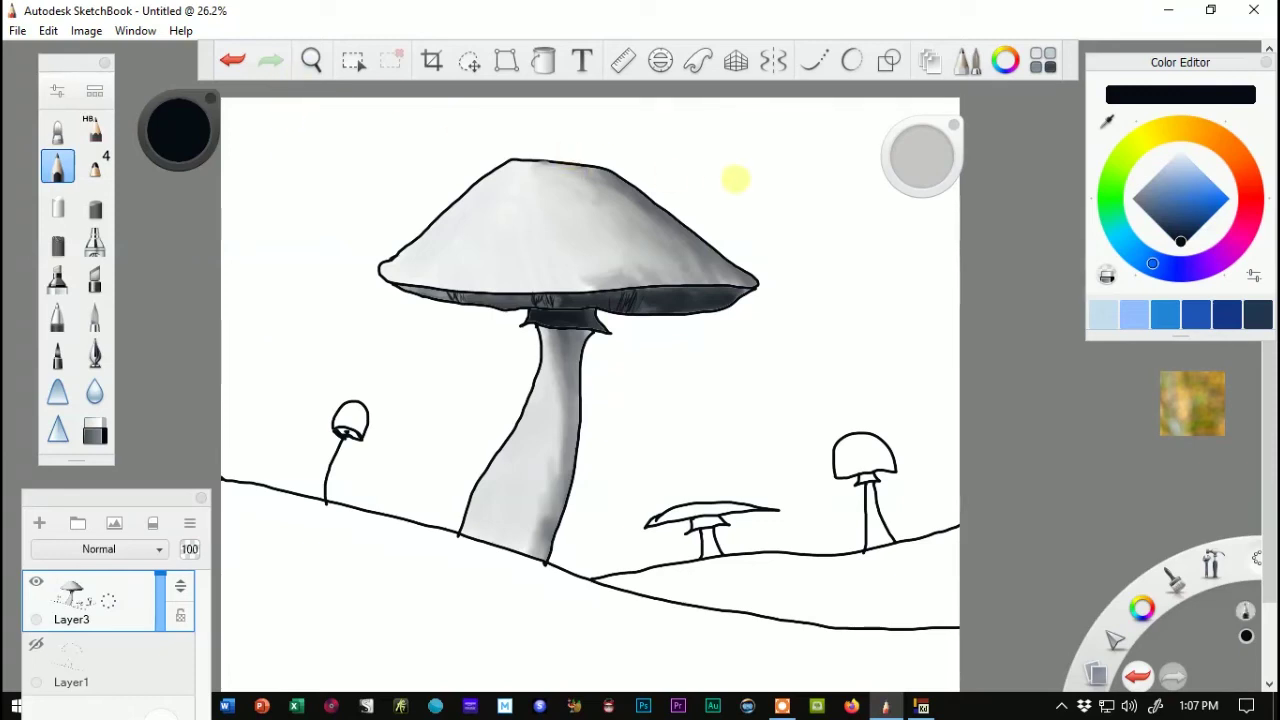
Pick a warm orange-yellow paint colour in the Color Editor
left_click(1160, 134)
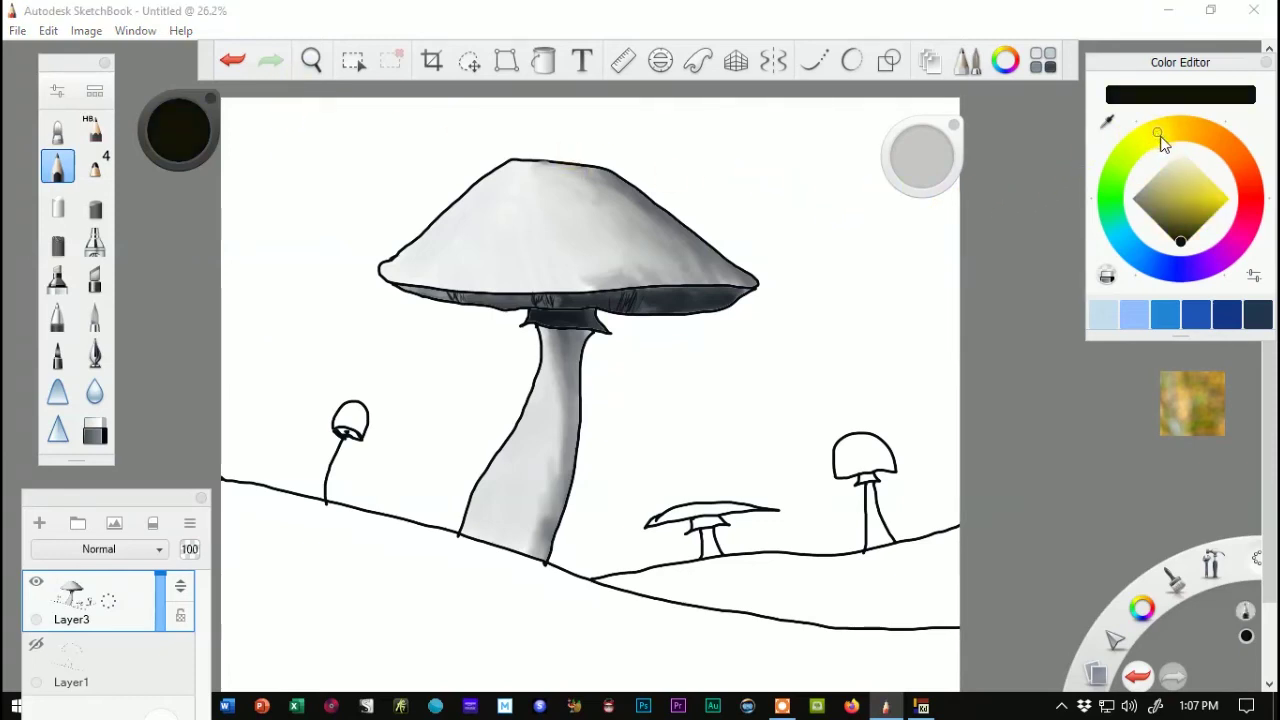
left_click(1212, 186)
left_click(1193, 133)
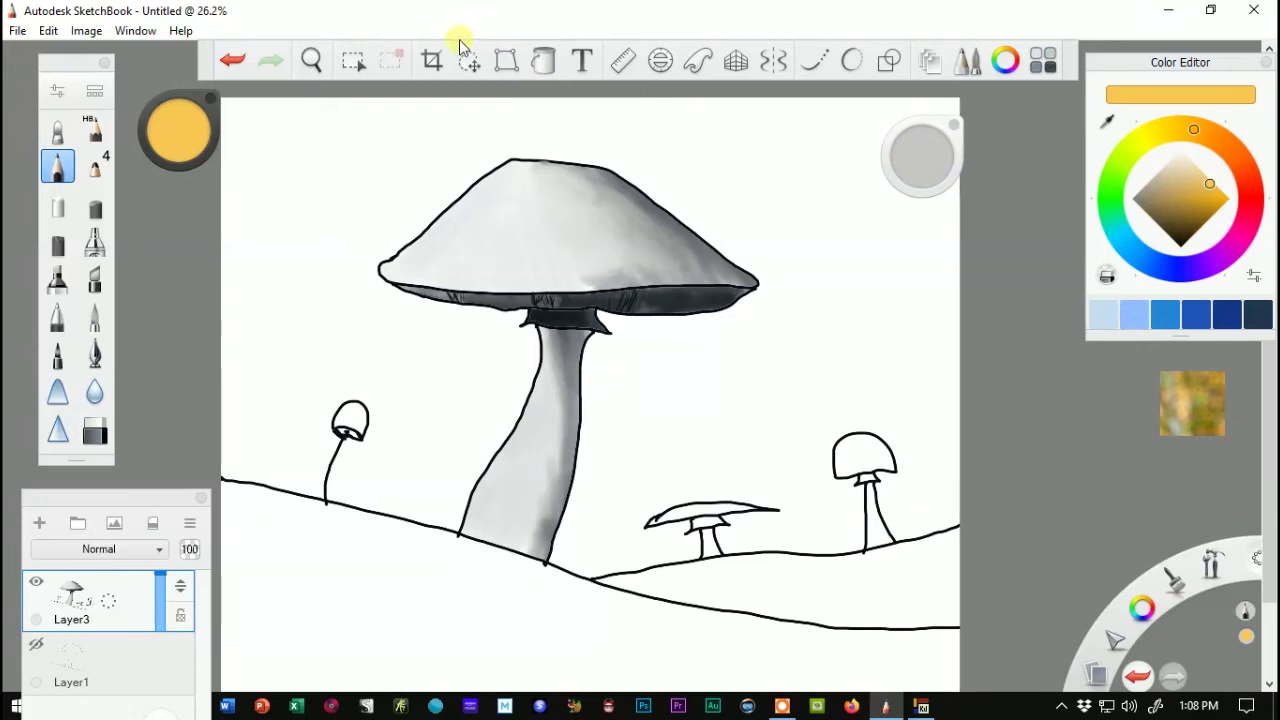
Magic-wand select the cap's lighter left part and airbrush warm yellow onto it, resizing the brush
left_click(354, 62)
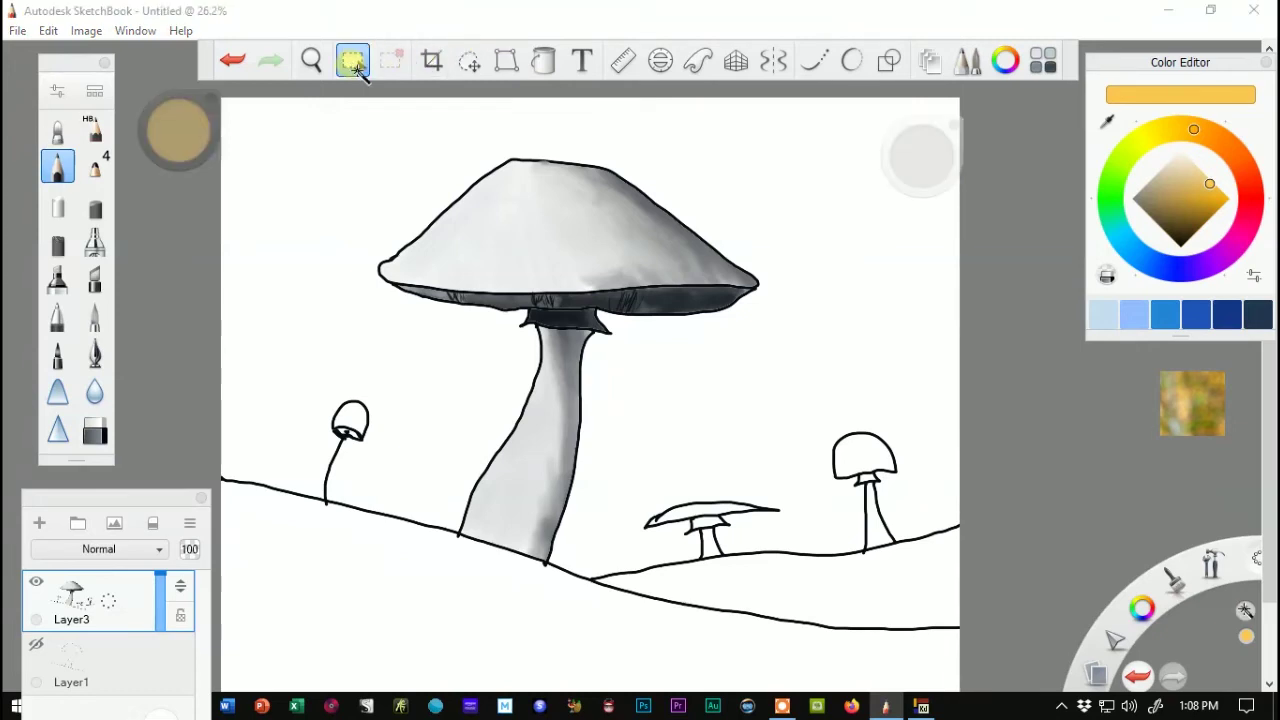
left_click(513, 202)
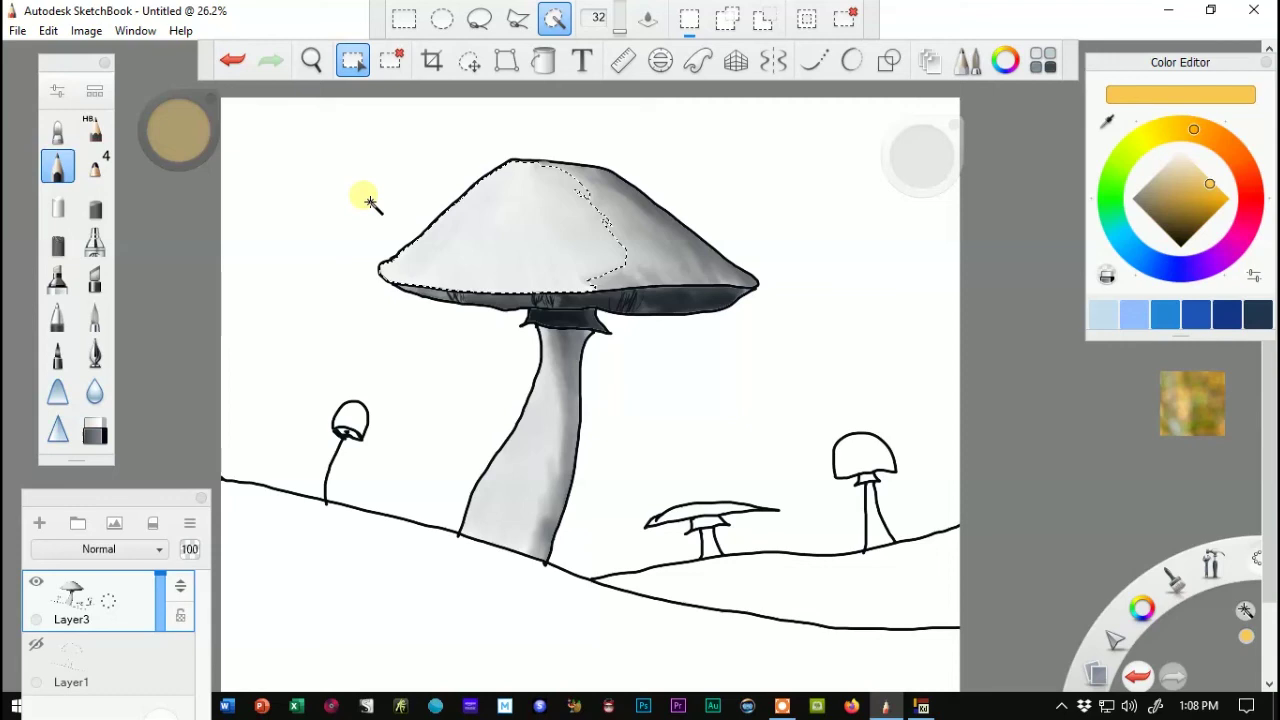
left_click(94, 241)
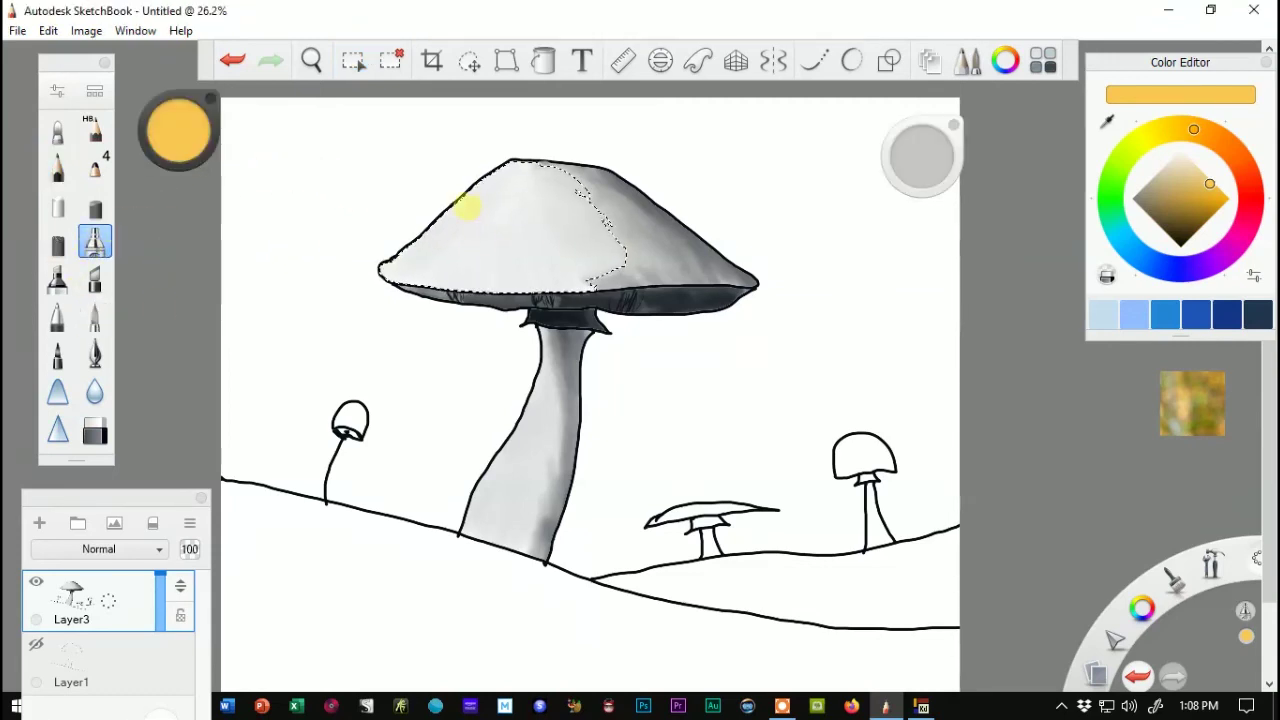
left_click(558, 185)
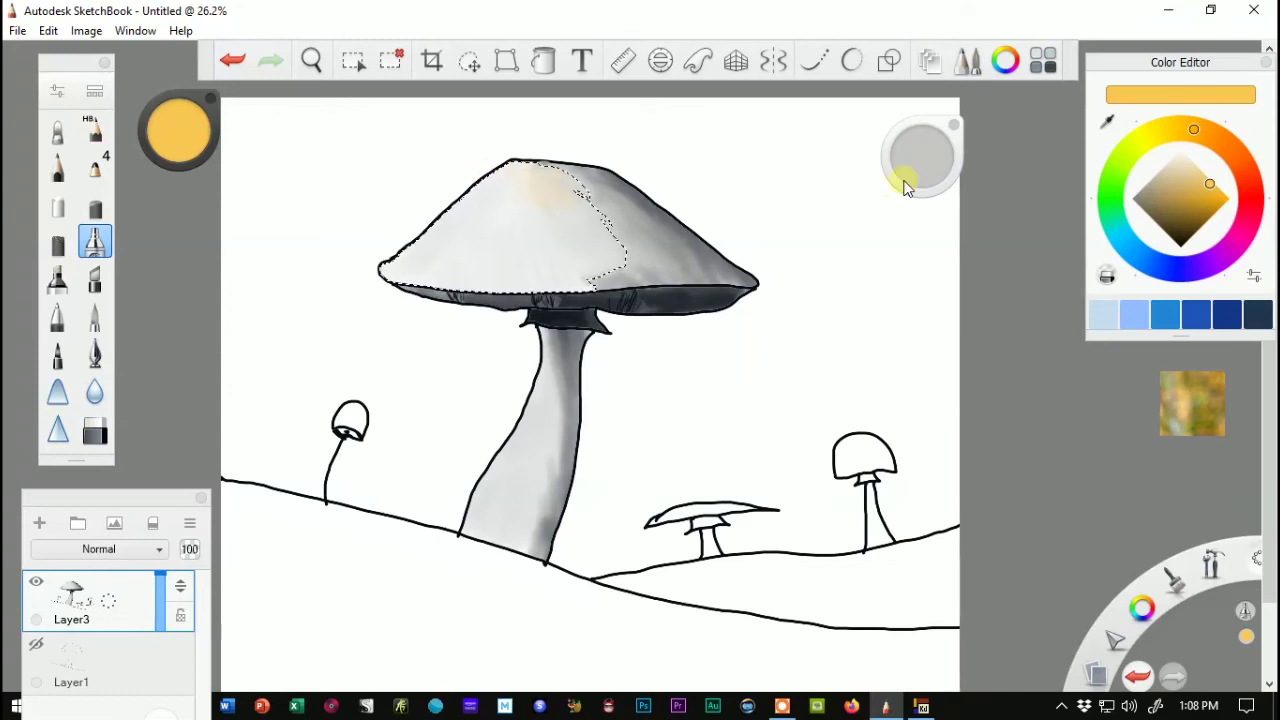
left_click_drag(914, 177, 910, 176)
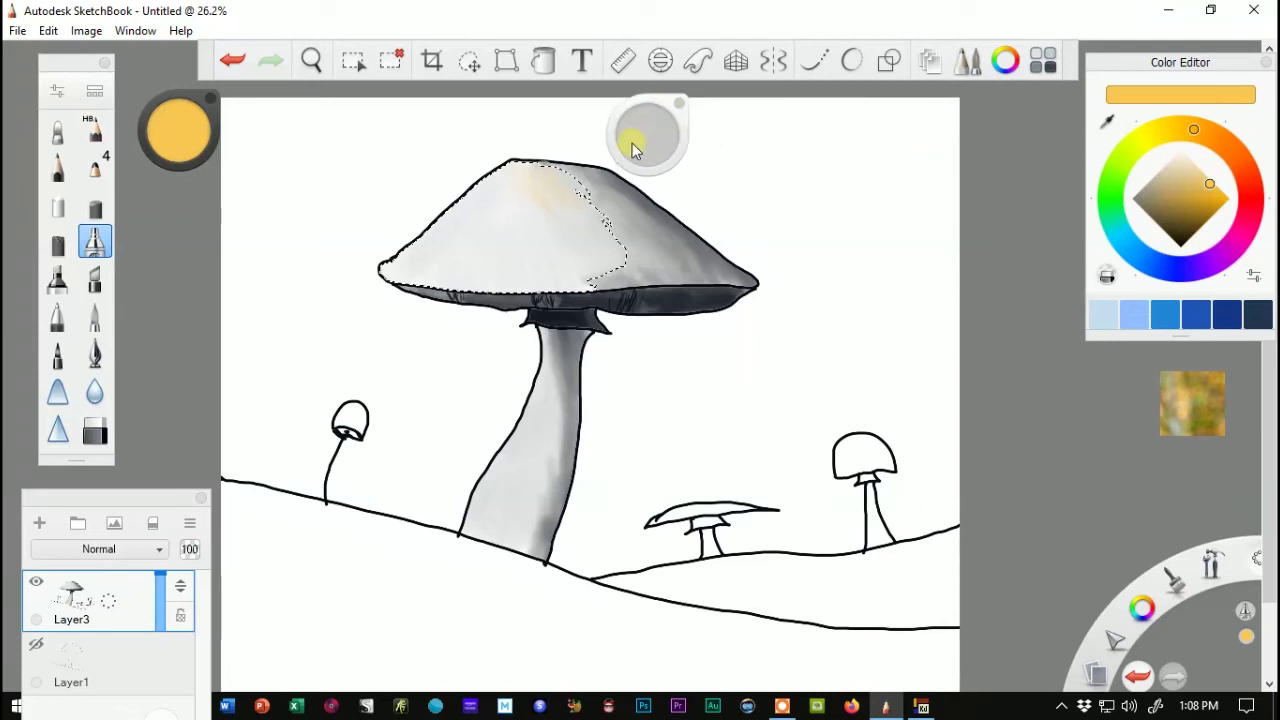
left_click_drag(629, 131, 634, 140)
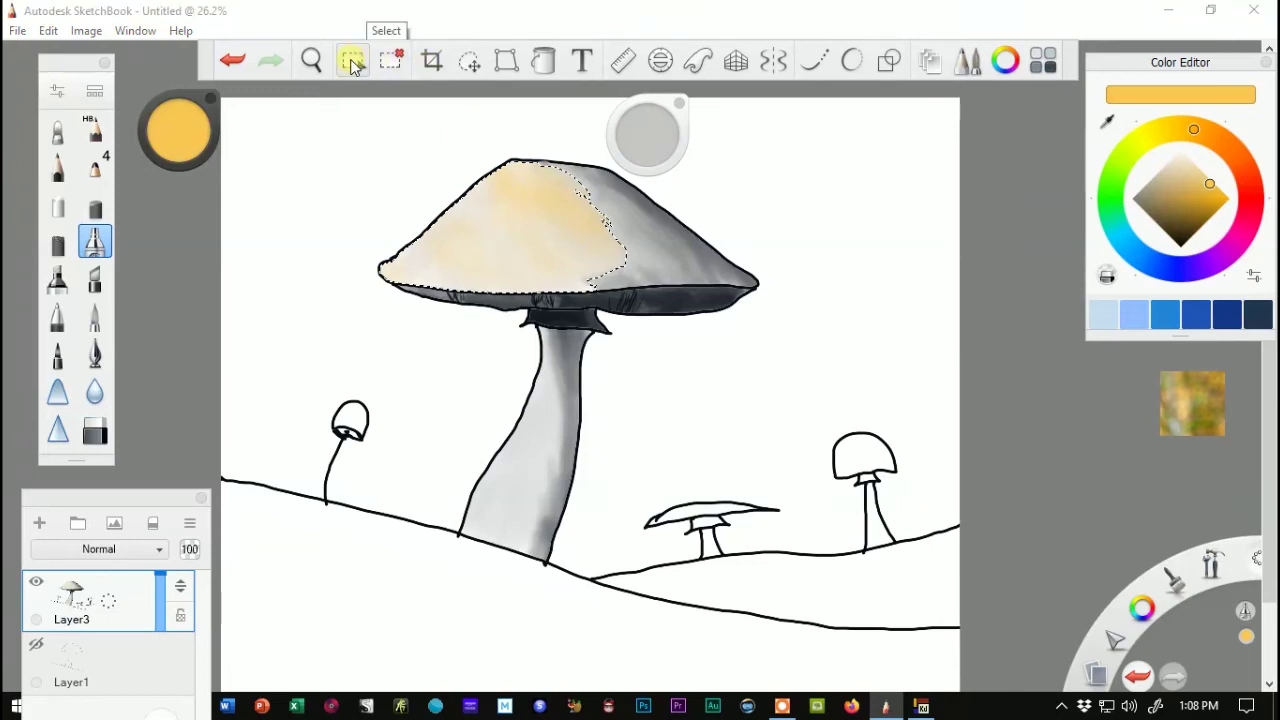
Deselect, airbrush yellow over the cap, then select the stalk and tint it
left_click(352, 60)
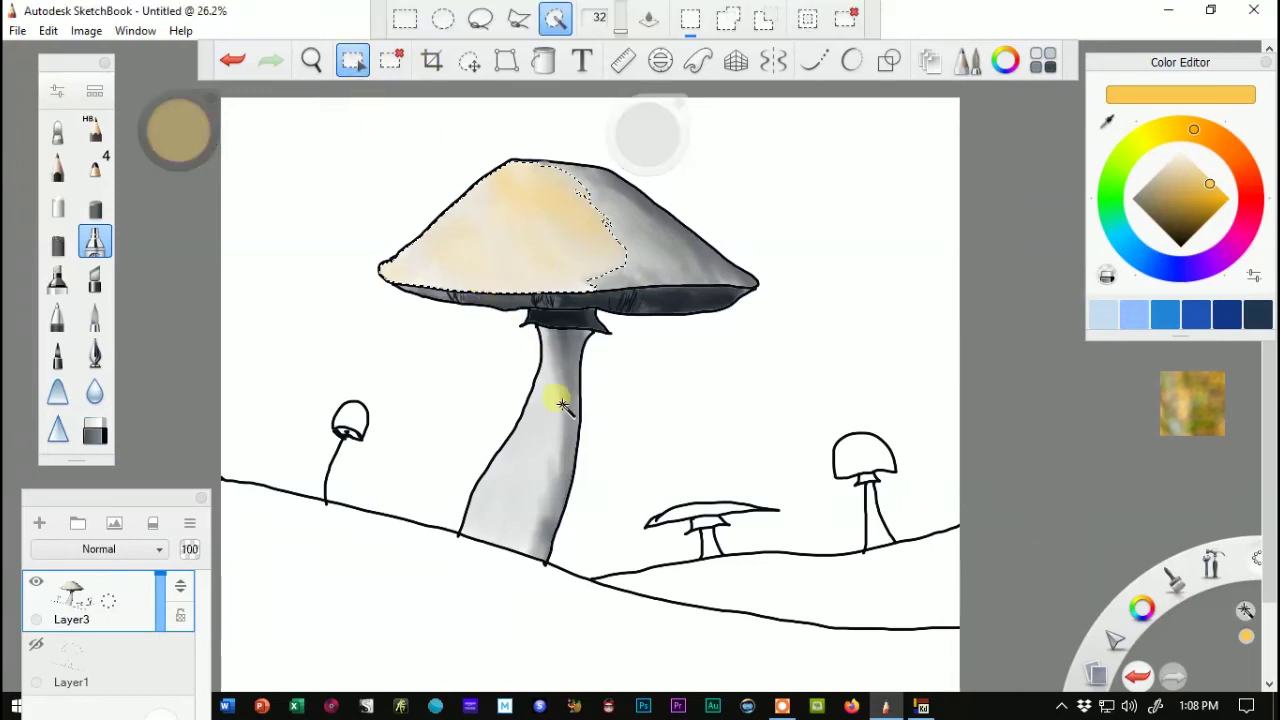
left_click(391, 60)
left_click(354, 61)
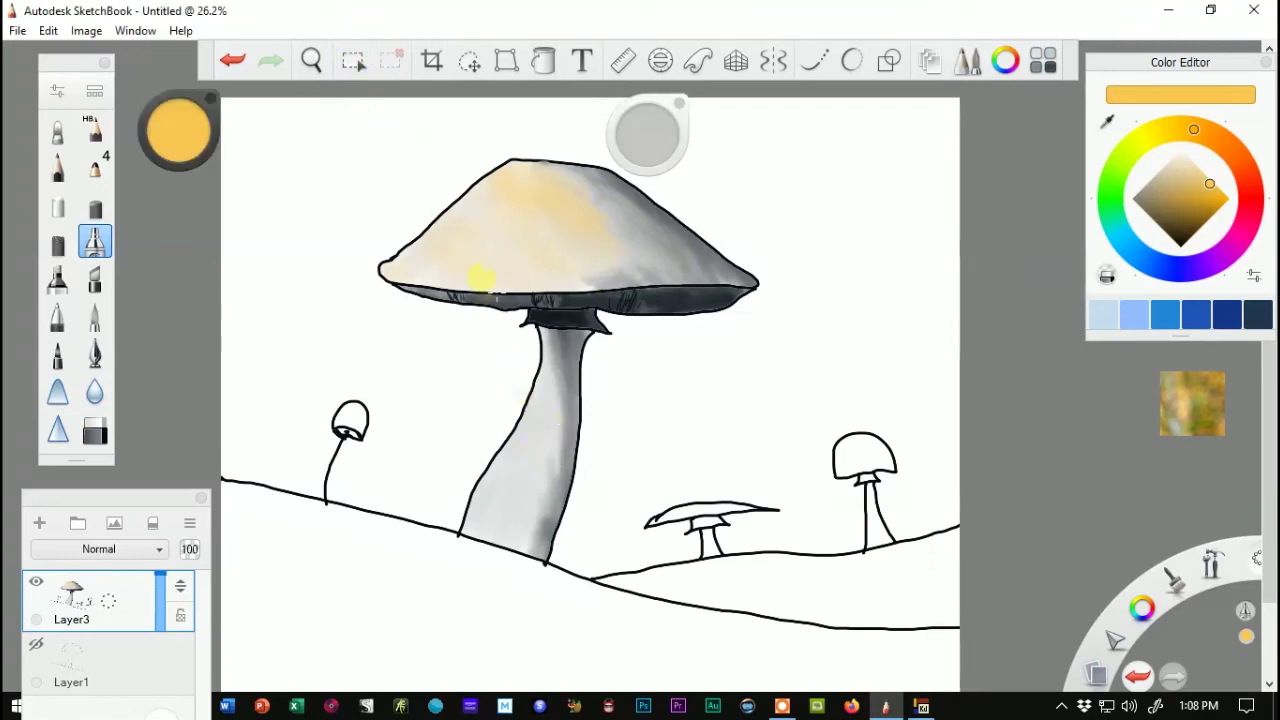
left_click(352, 61)
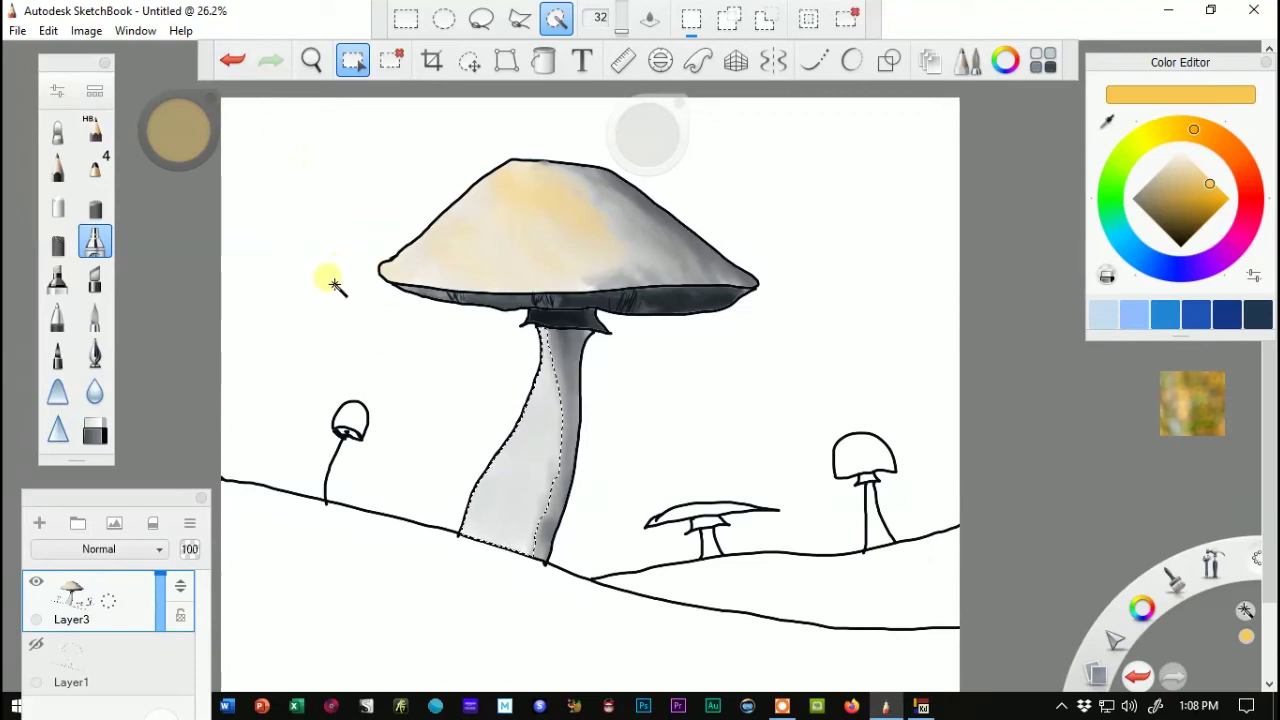
left_click(96, 242)
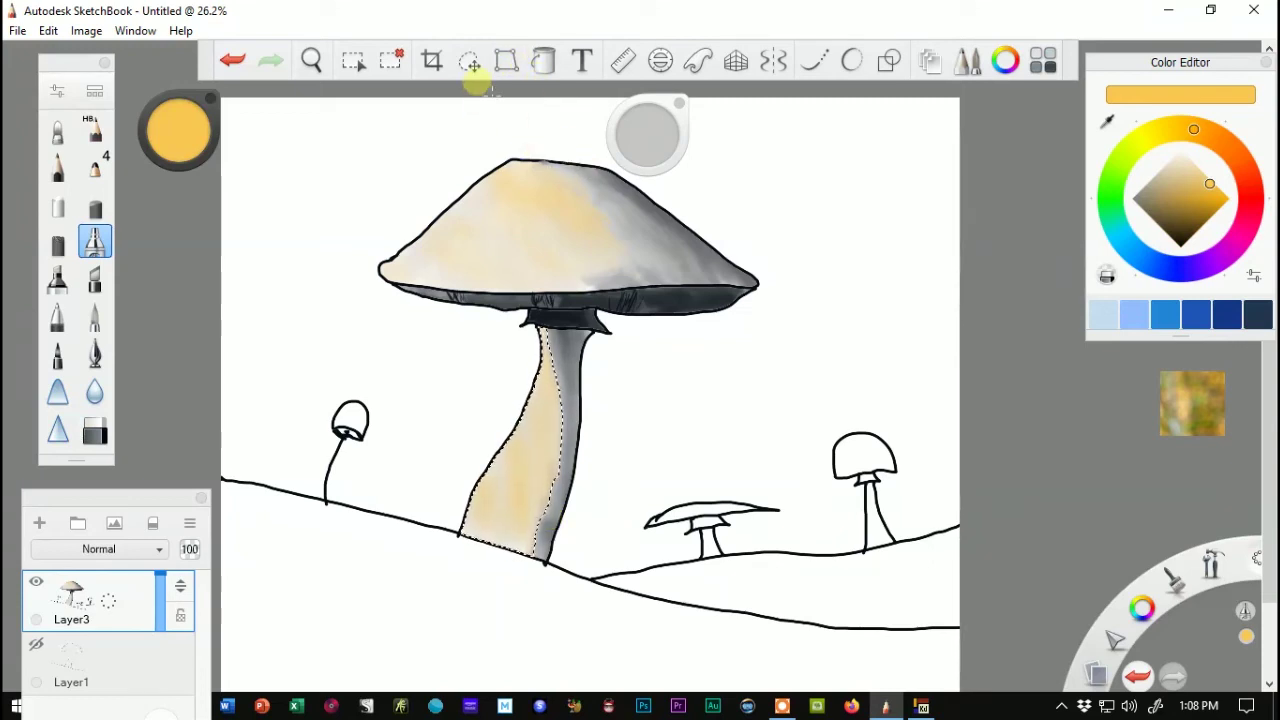
Raise magic-wand tolerance to 80, select the whole cap and airbrush yellow across it
left_click(353, 60)
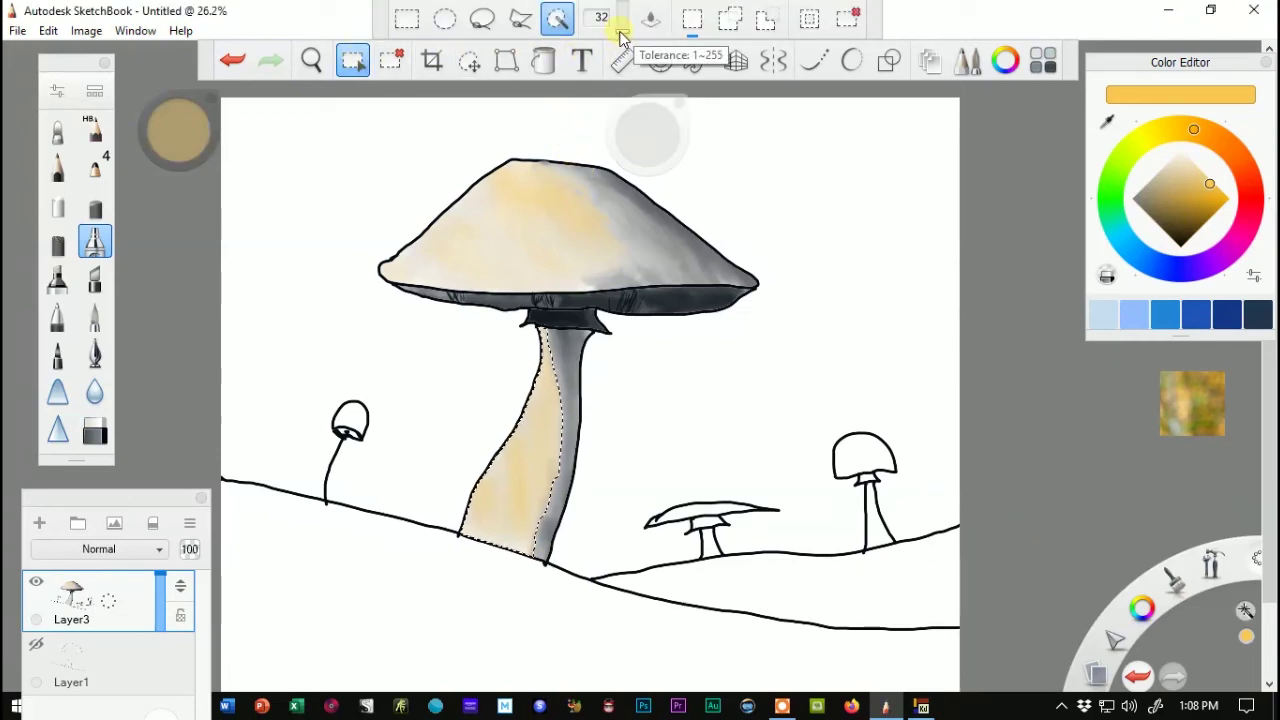
left_click_drag(619, 33, 622, 32)
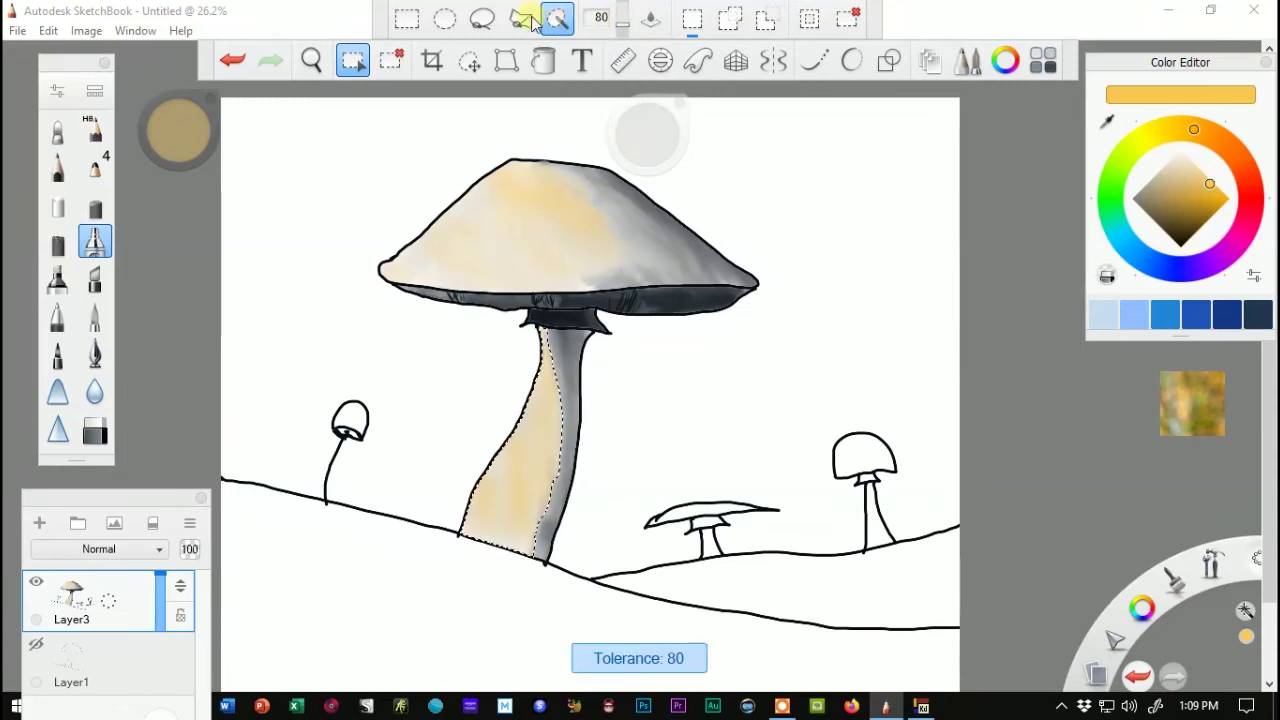
left_click(613, 226)
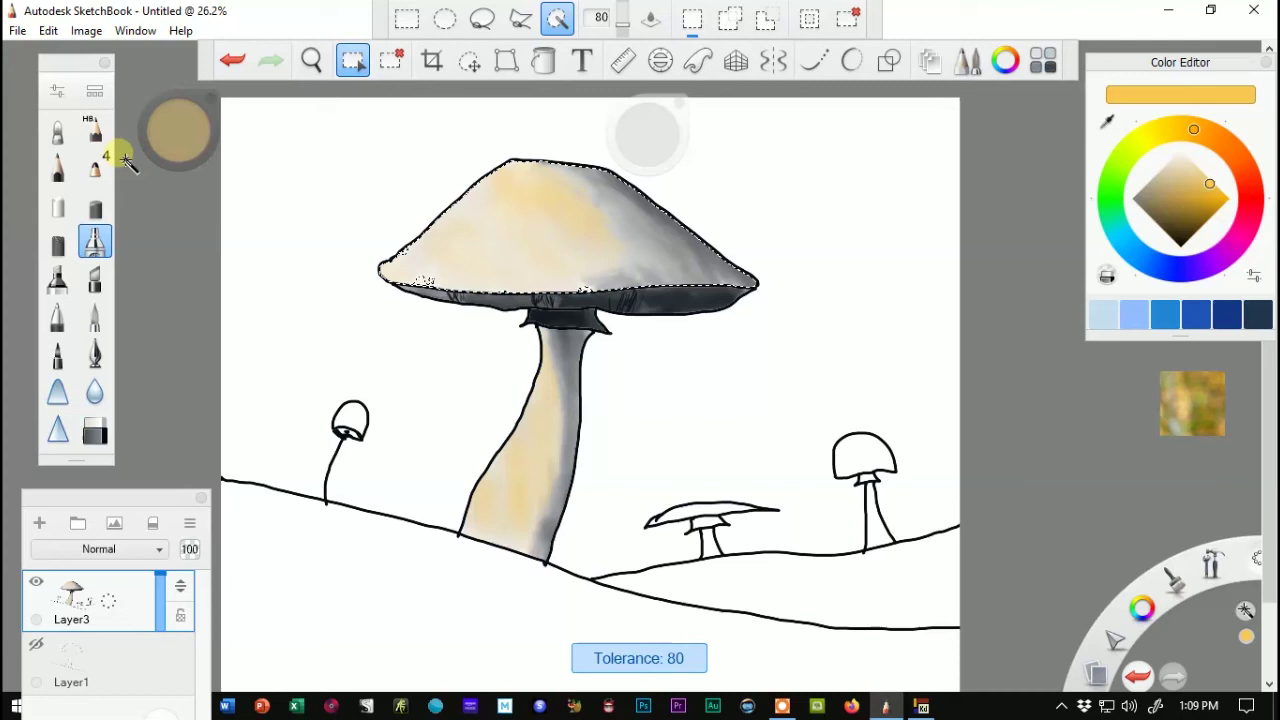
left_click(93, 241)
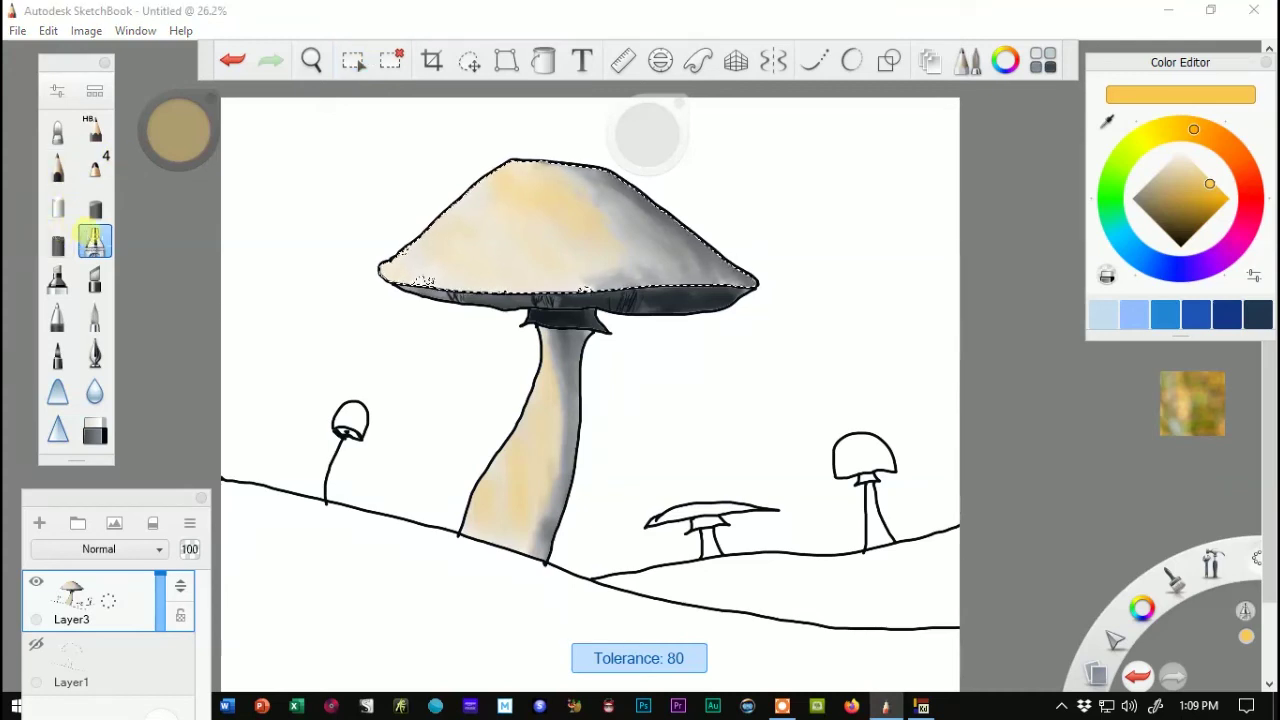
left_click_drag(535, 247, 661, 230)
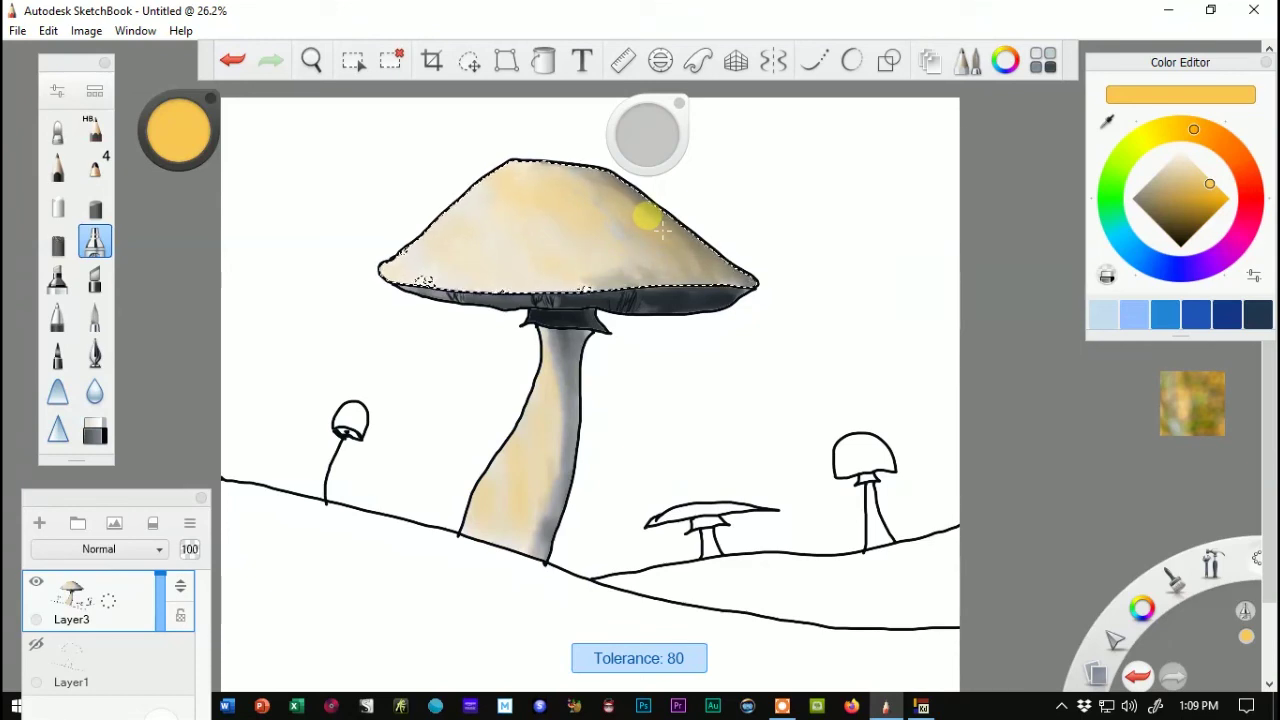
left_click_drag(533, 300, 402, 277)
left_click_drag(412, 231, 363, 183)
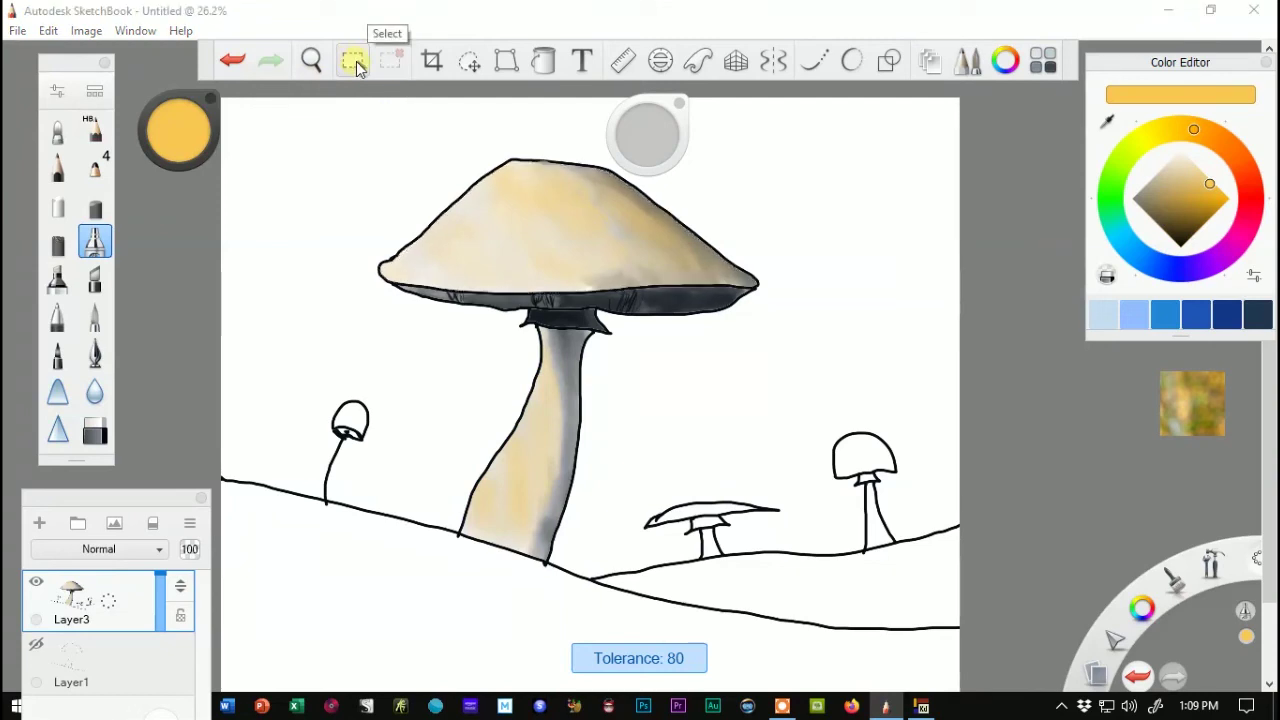
Magic-wand select the stalk, airbrush tan over its lower part, then deselect
left_click(352, 60)
left_click(567, 362)
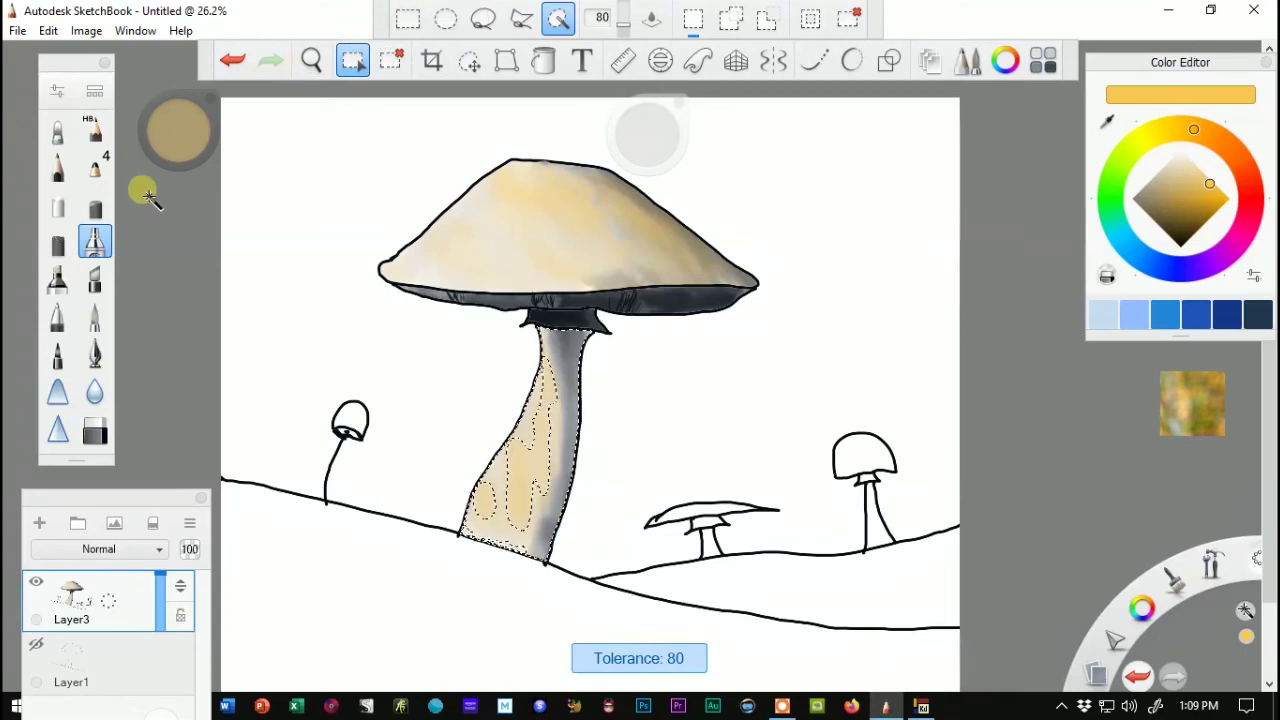
left_click(92, 243)
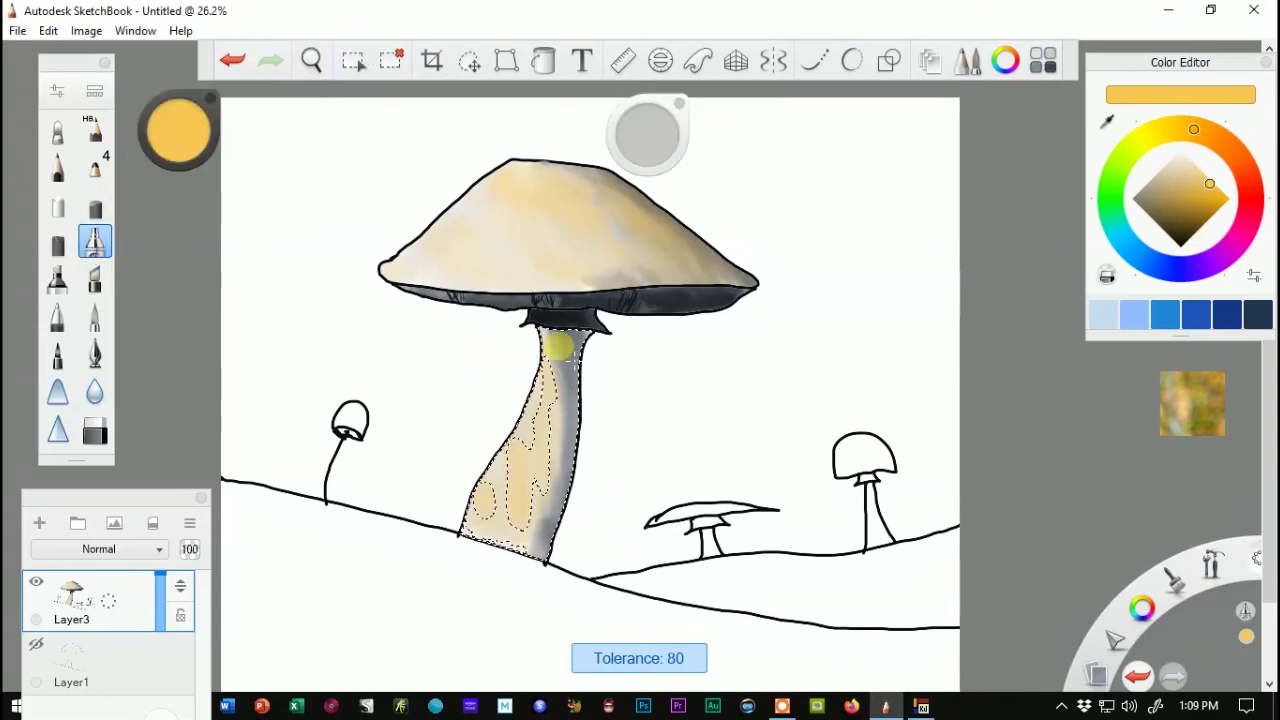
key("ctrl+z")
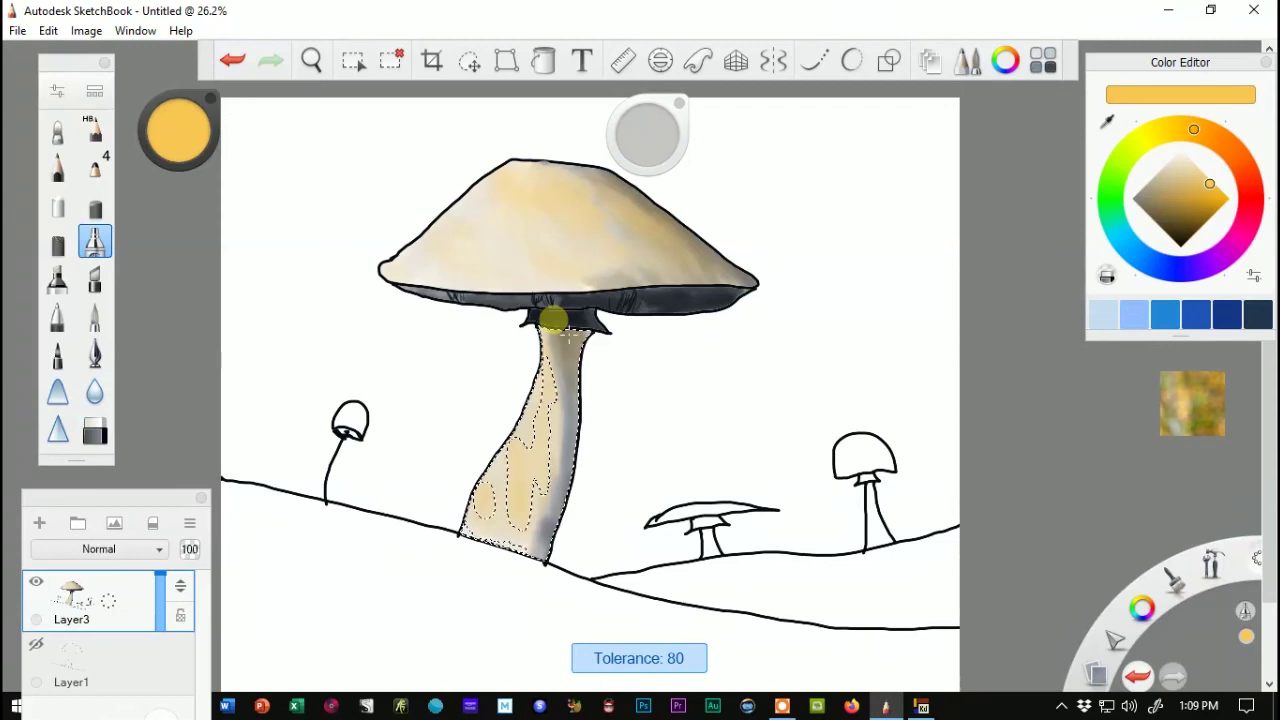
left_click(391, 60)
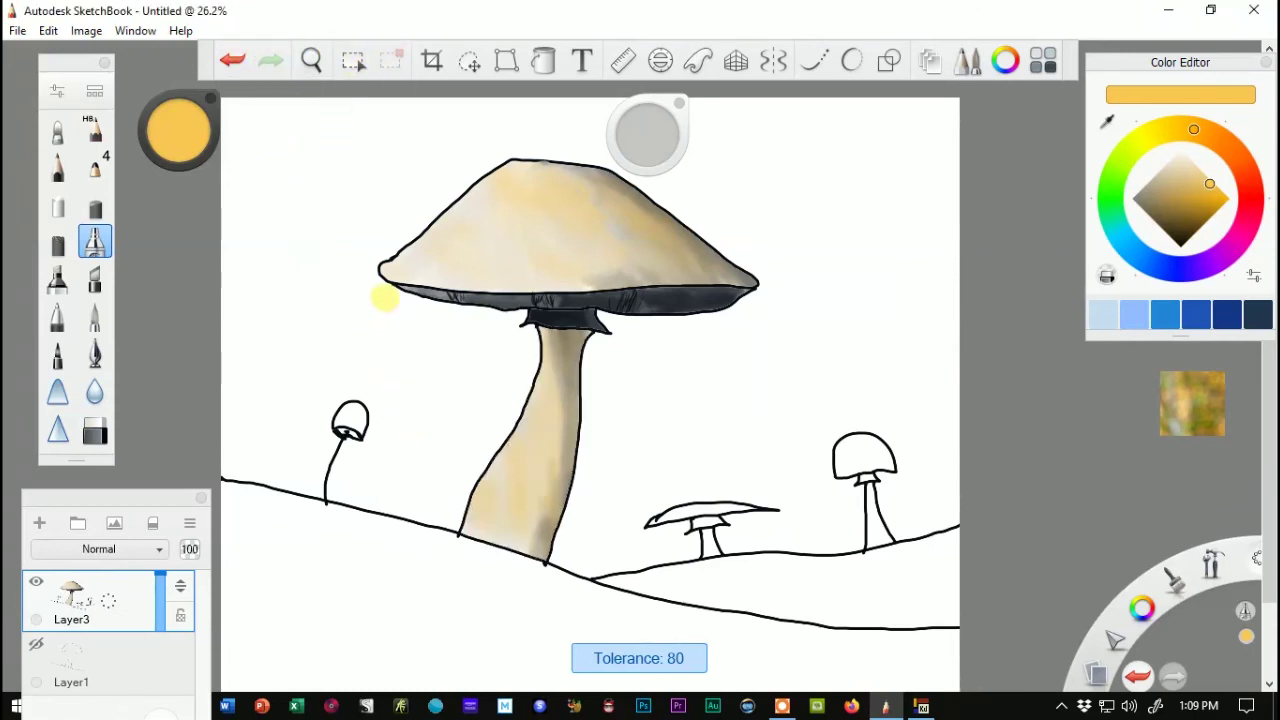
left_click_drag(658, 100, 1009, 135)
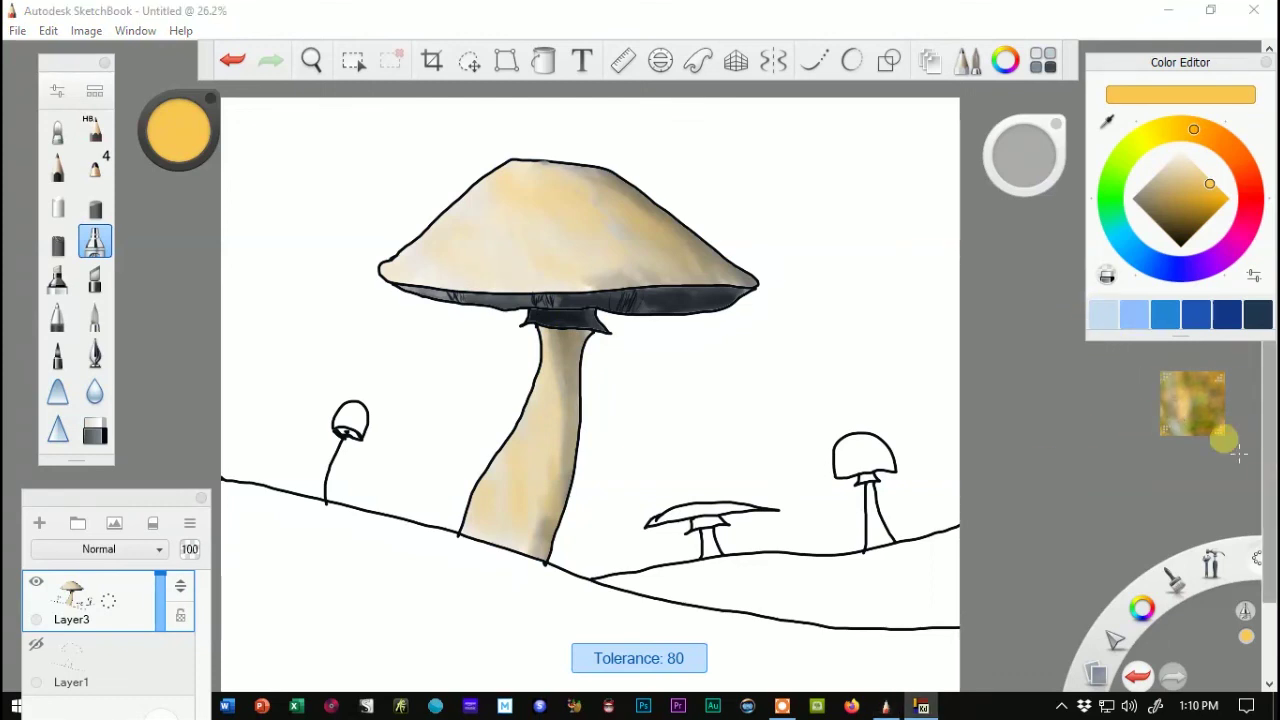
Drag the mushroom reference photo onto the canvas to show it enlarged beside the drawing
left_click_drag(1202, 417, 788, 490)
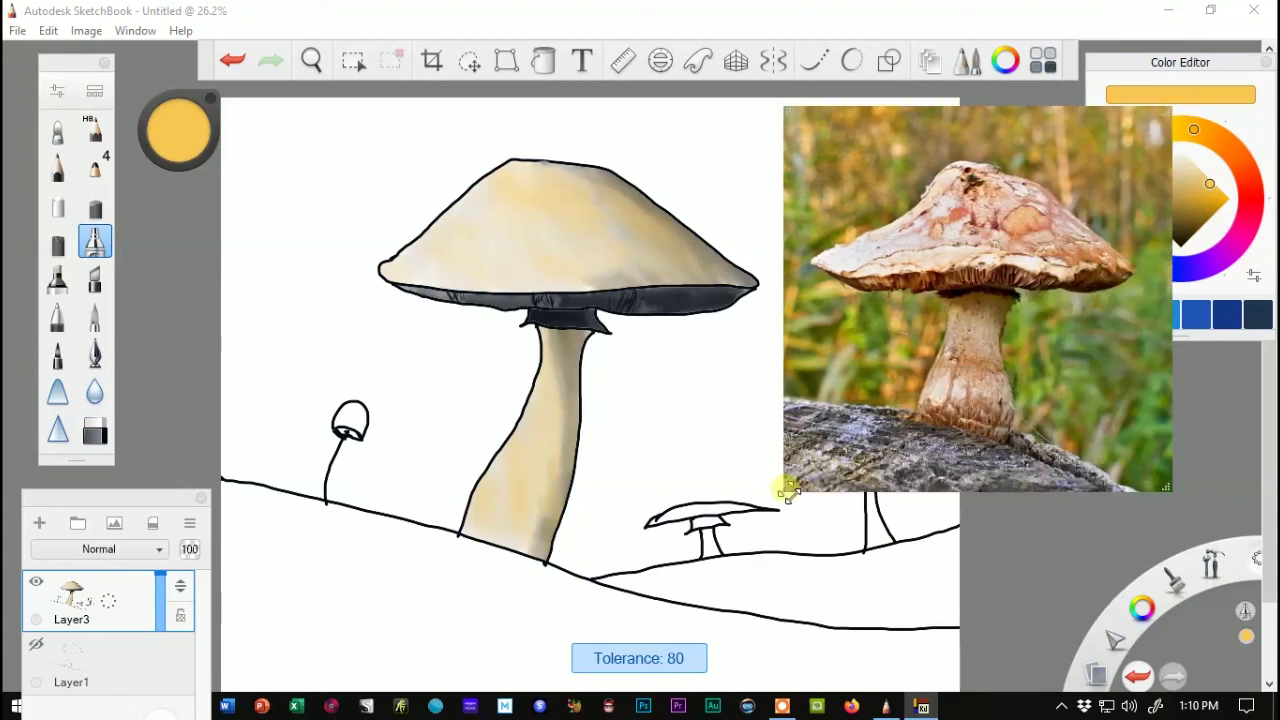